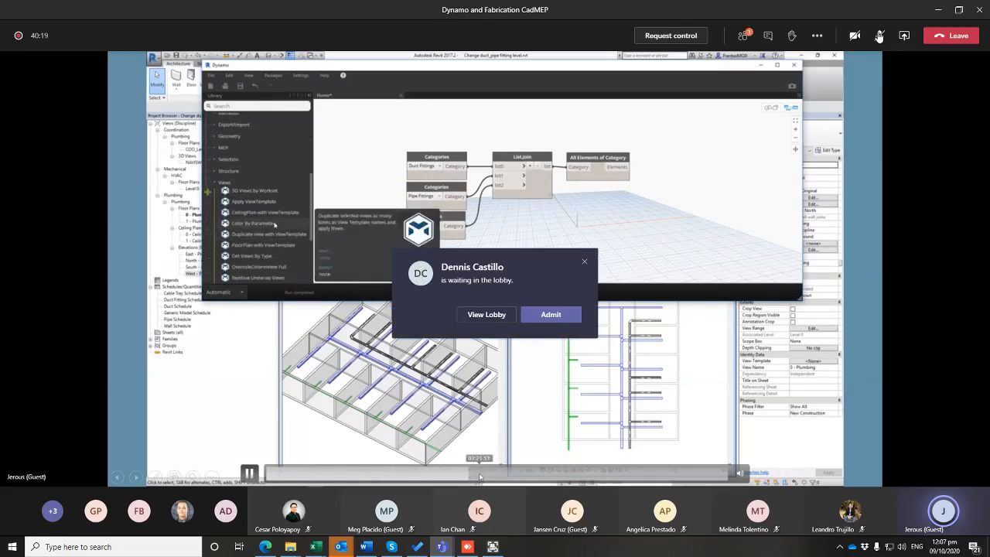
# Admit the participant waiting in the meeting lobby
pyautogui.click(561, 315)
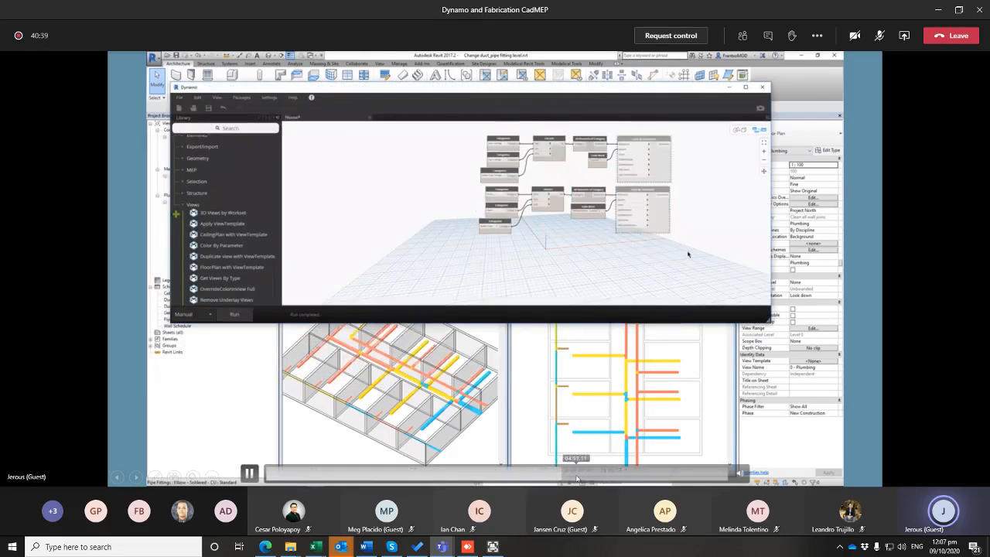
# Skip forward through the demonstration video on changing duct and pipe fitting levels with Dynamo
pyautogui.click(634, 477)
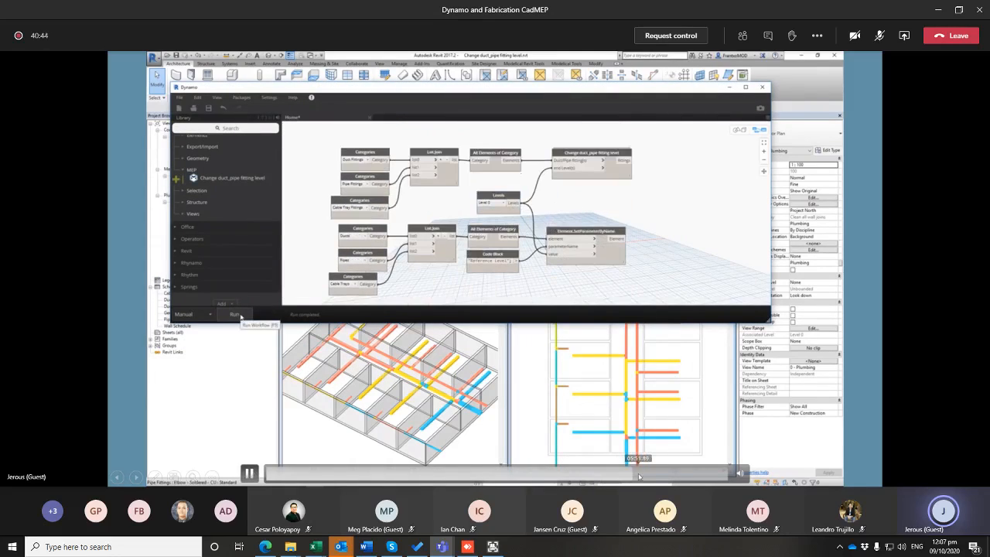
pyautogui.click(639, 477)
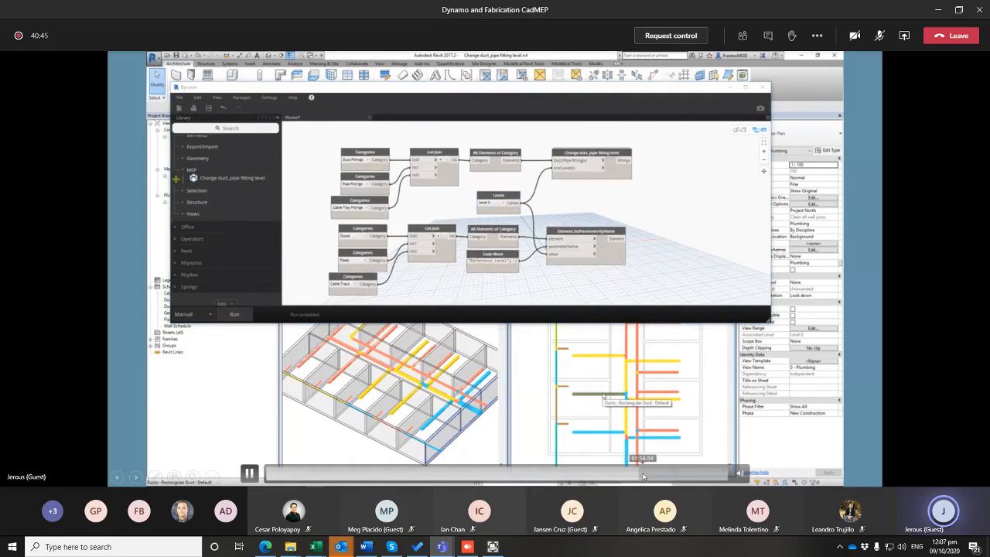
pyautogui.click(643, 476)
pyautogui.click(651, 478)
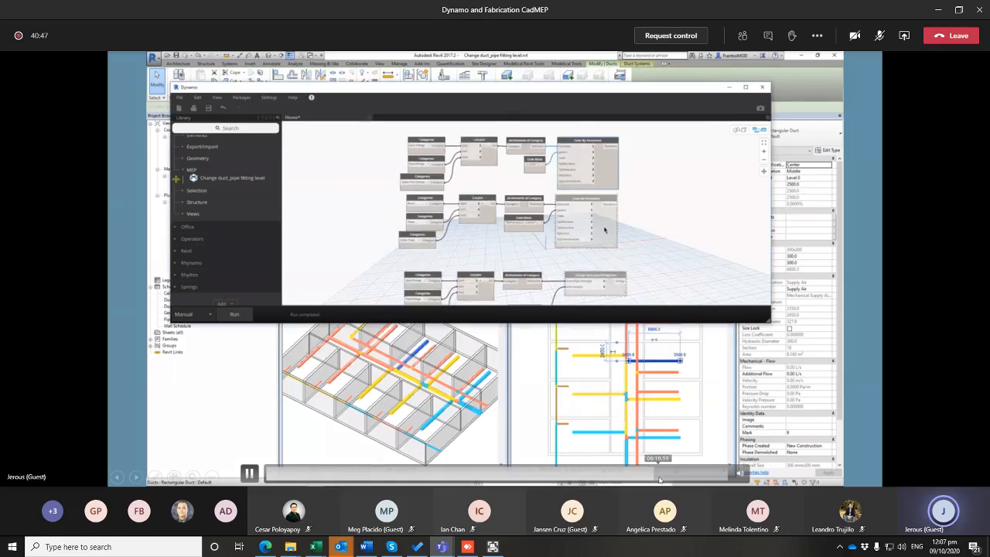
pyautogui.click(663, 478)
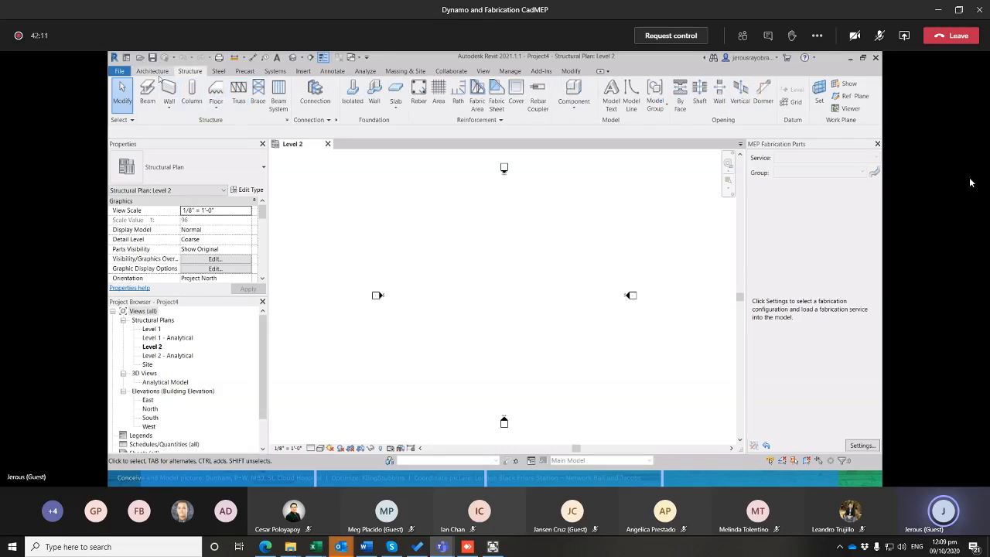
# Launch Dynamo from the Revit project and create a new graph, positioning its window over the plan view
pyautogui.click(507, 71)
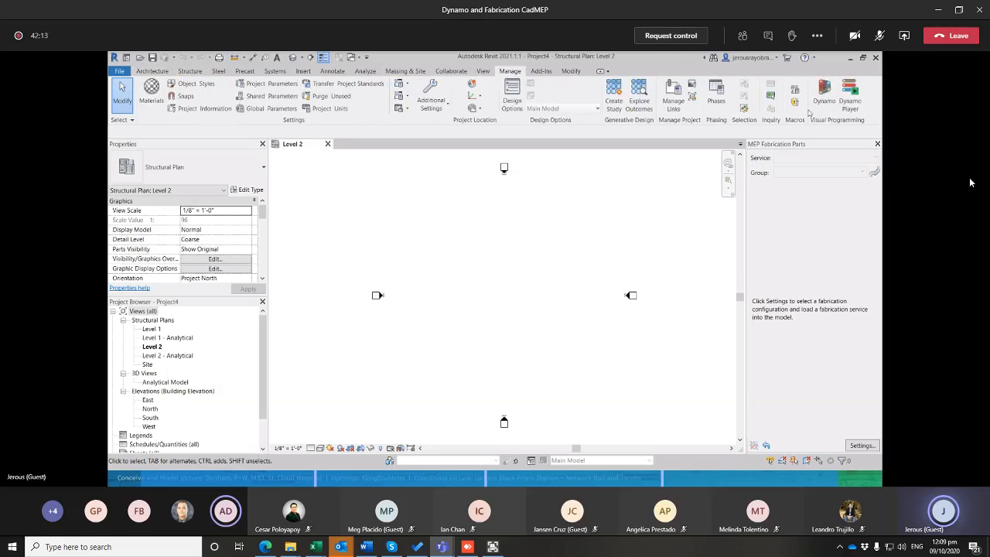
pyautogui.click(825, 97)
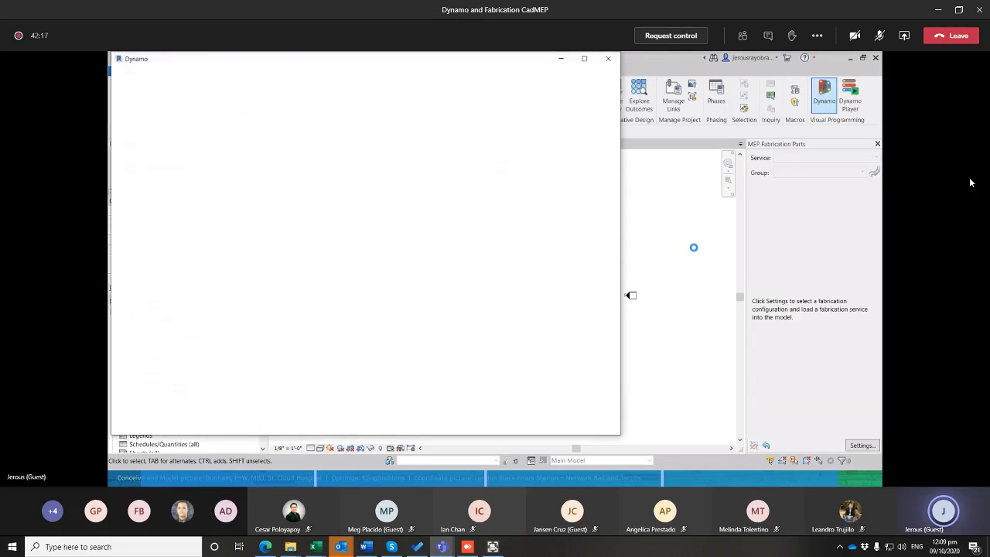
pyautogui.moveTo(618, 71); pyautogui.dragTo(612, 70)
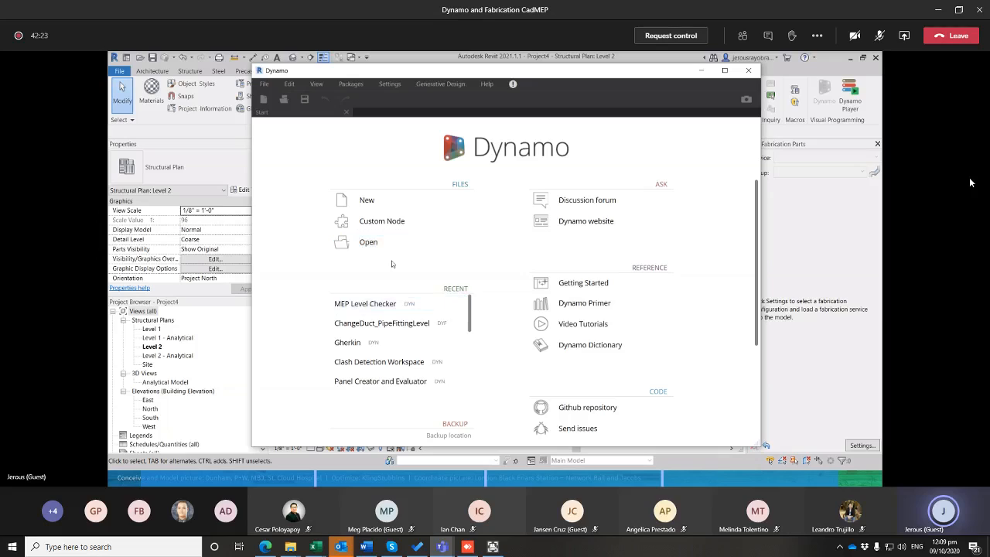
pyautogui.click(393, 201)
pyautogui.moveTo(560, 74); pyautogui.dragTo(548, 79)
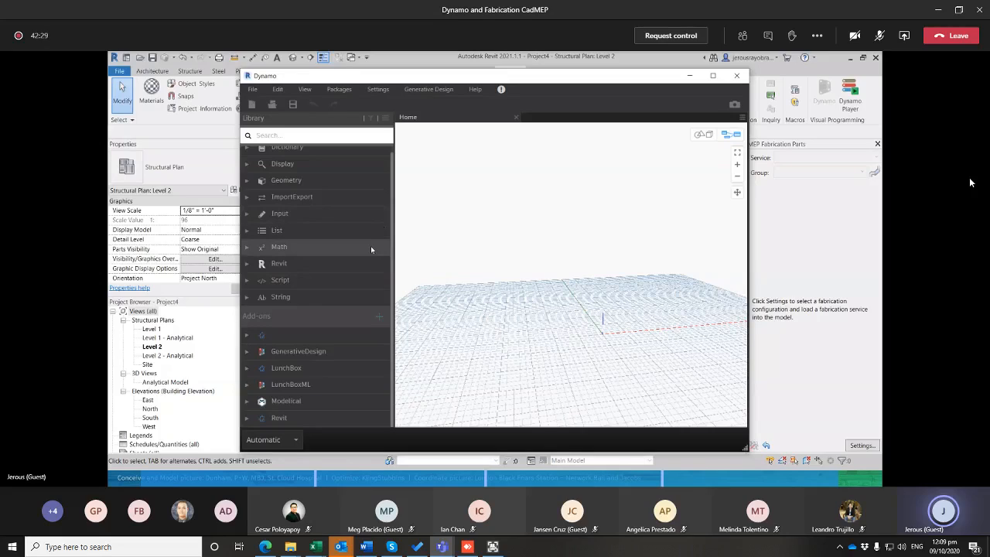
# Search the node library for point and place a Point.ByCoordinates node above the preview grid
pyautogui.click(294, 137)
pyautogui.write('po')
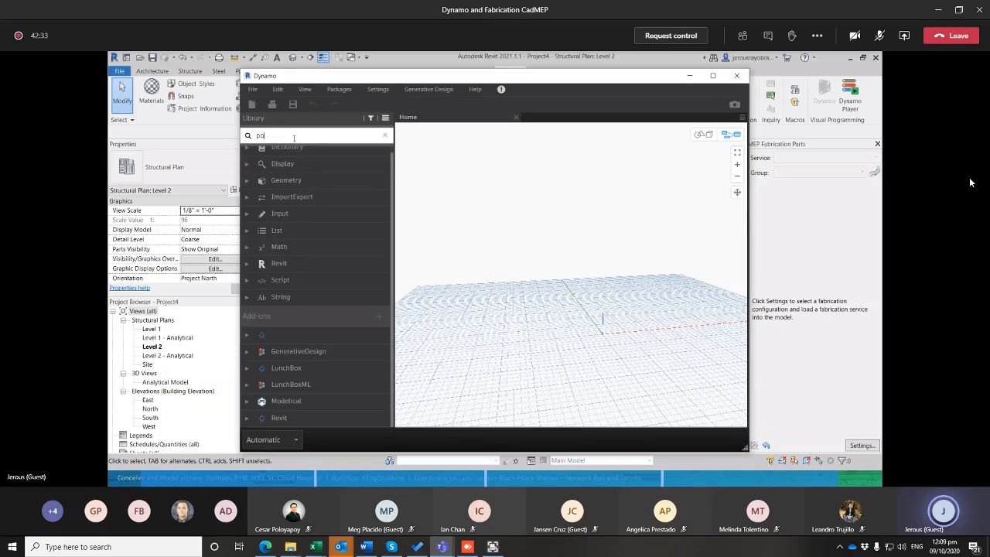
pyautogui.write('in')
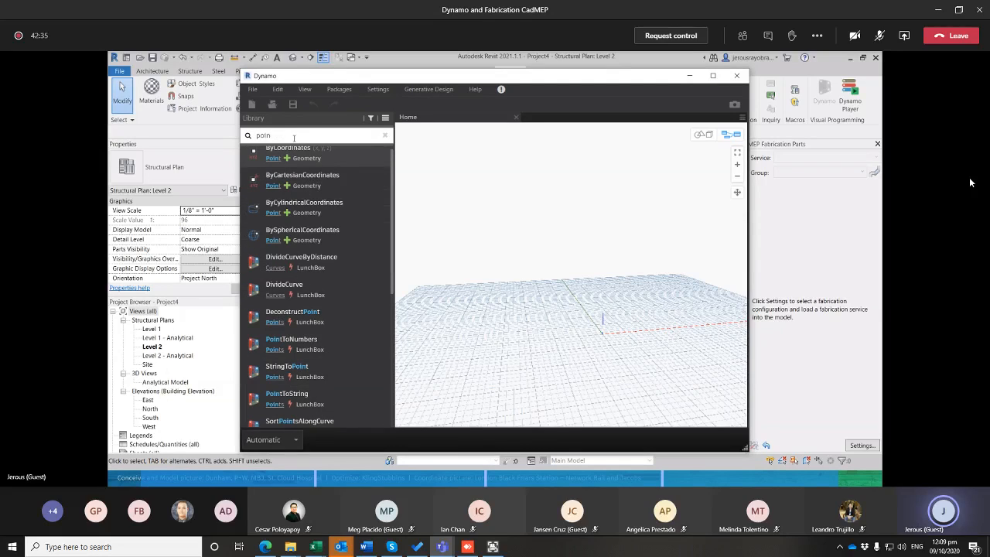
pyautogui.write('t')
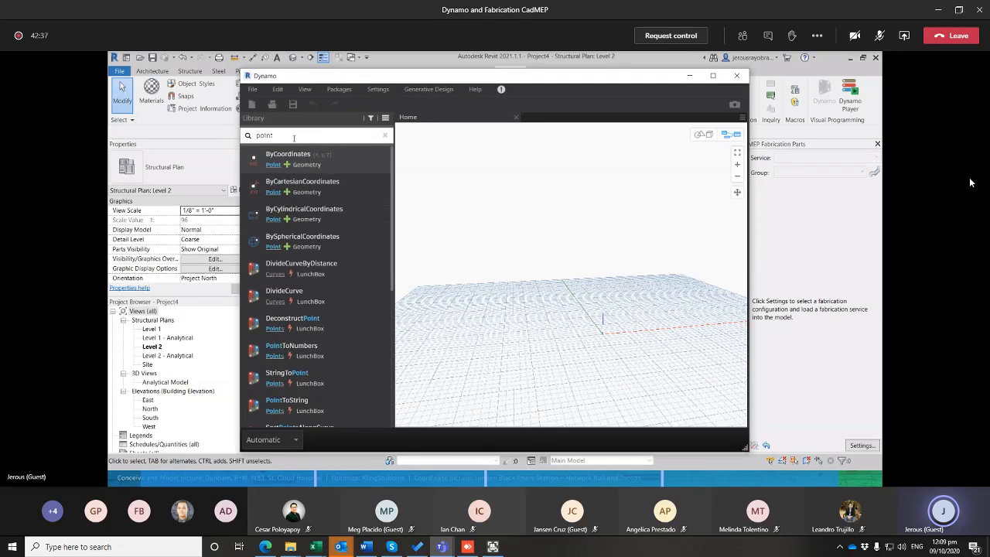
pyautogui.press('Return')
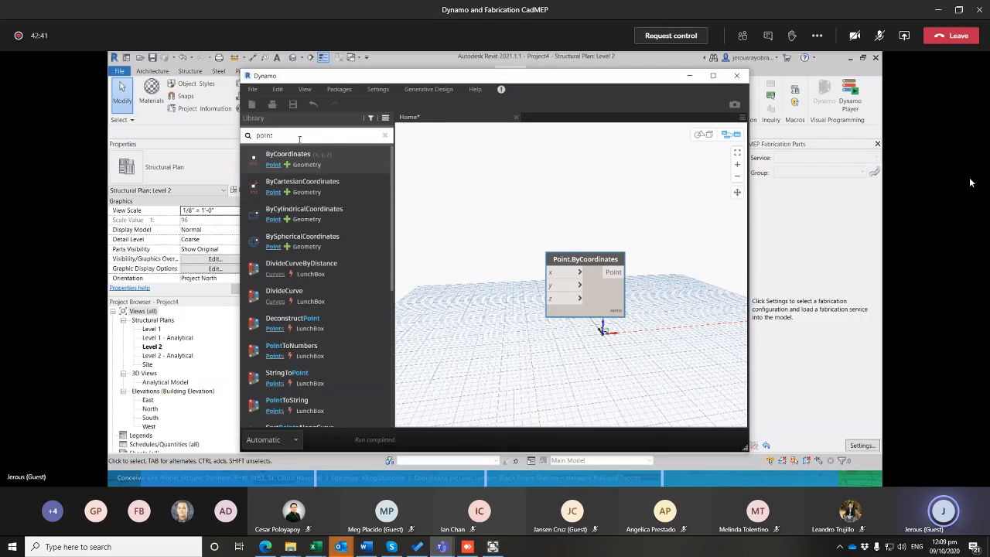
pyautogui.click(297, 138)
pyautogui.press('ctrl')
pyautogui.press('ctrl')
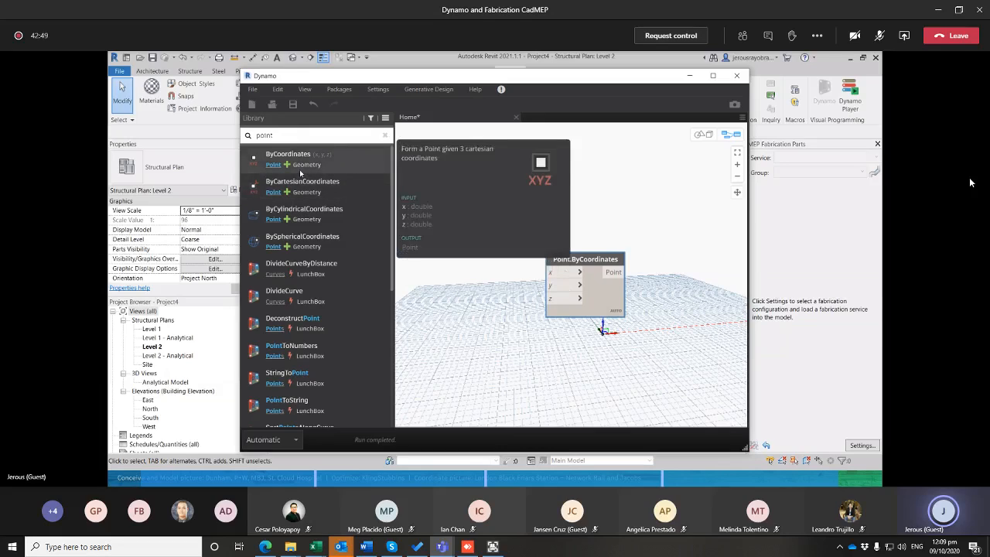
pyautogui.moveTo(582, 259); pyautogui.dragTo(536, 204)
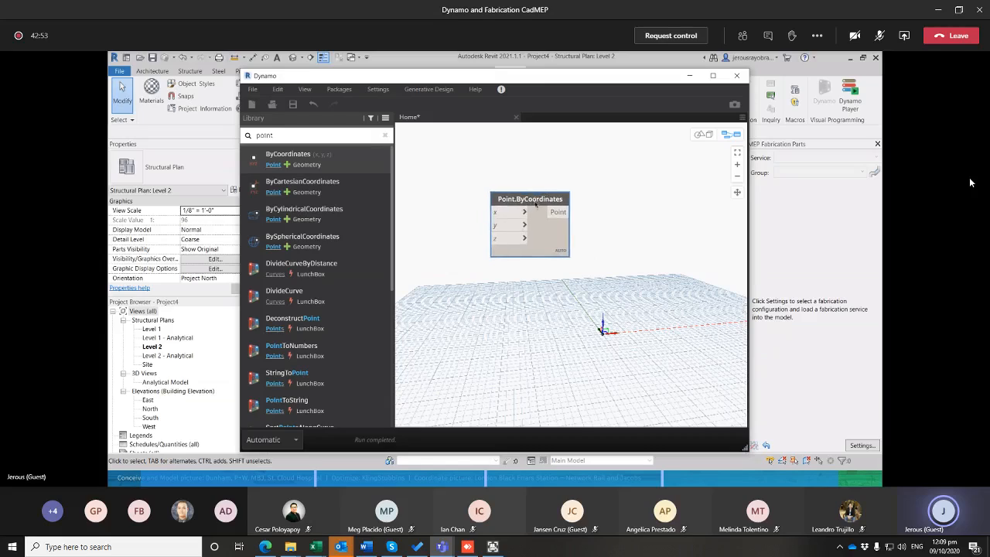
pyautogui.moveTo(517, 247); pyautogui.dragTo(501, 248)
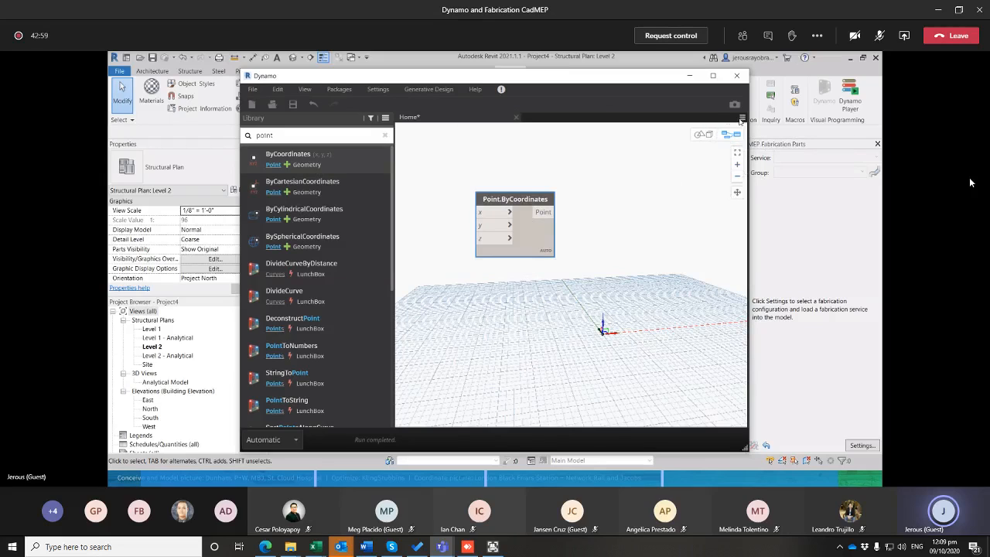
# Duplicate the Point.ByCoordinates node and place the copy below the original
pyautogui.click(706, 136)
pyautogui.moveTo(593, 332); pyautogui.dragTo(588, 356, button='right')
pyautogui.hotkey('ctrl', 'b')
pyautogui.moveTo(519, 217); pyautogui.dragTo(503, 196)
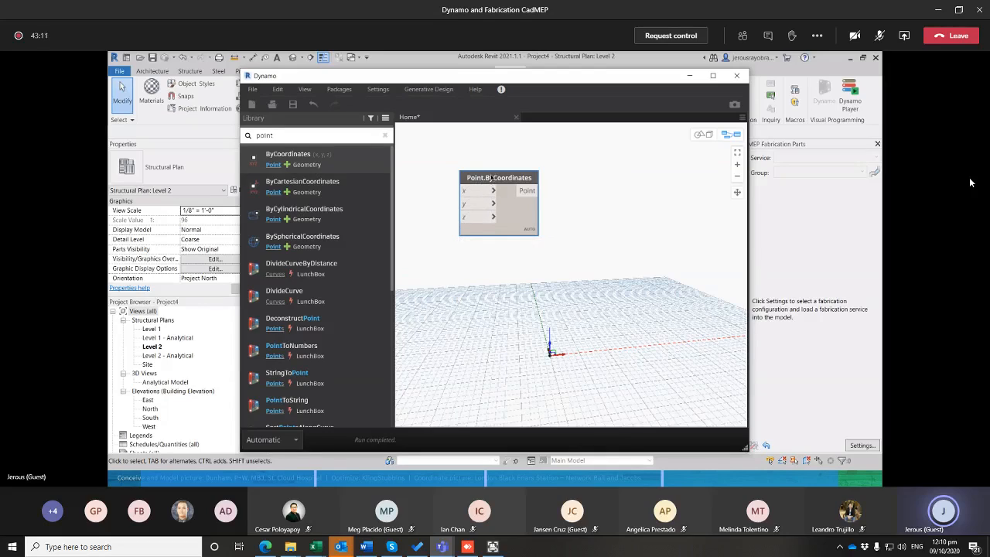
pyautogui.click(531, 306)
pyautogui.hotkey('ctrl', 'v')
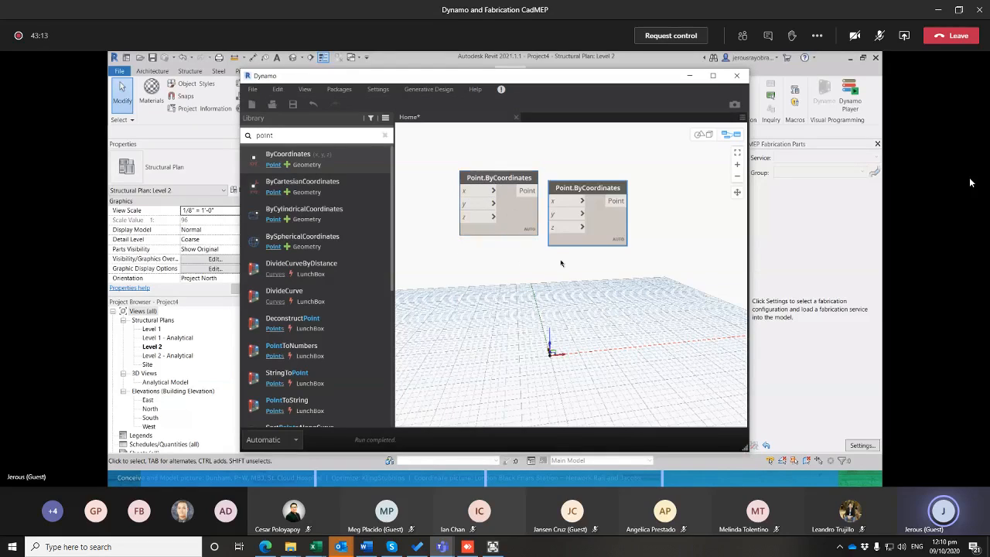
pyautogui.moveTo(574, 232); pyautogui.dragTo(485, 304)
pyautogui.moveTo(562, 284); pyautogui.dragTo(604, 249, button='middle')
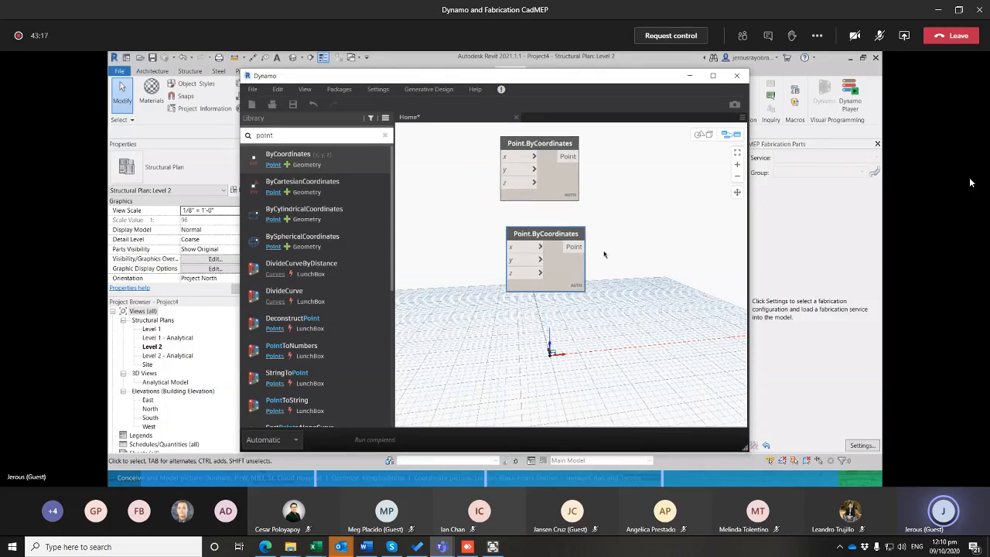
# Search the library for number, add a Number Slider and connect it to the x input of the lower Point.ByCoordinates node
pyautogui.scroll(-2, 611, 266)
pyautogui.moveTo(298, 139); pyautogui.dragTo(188, 146)
pyautogui.write('number')
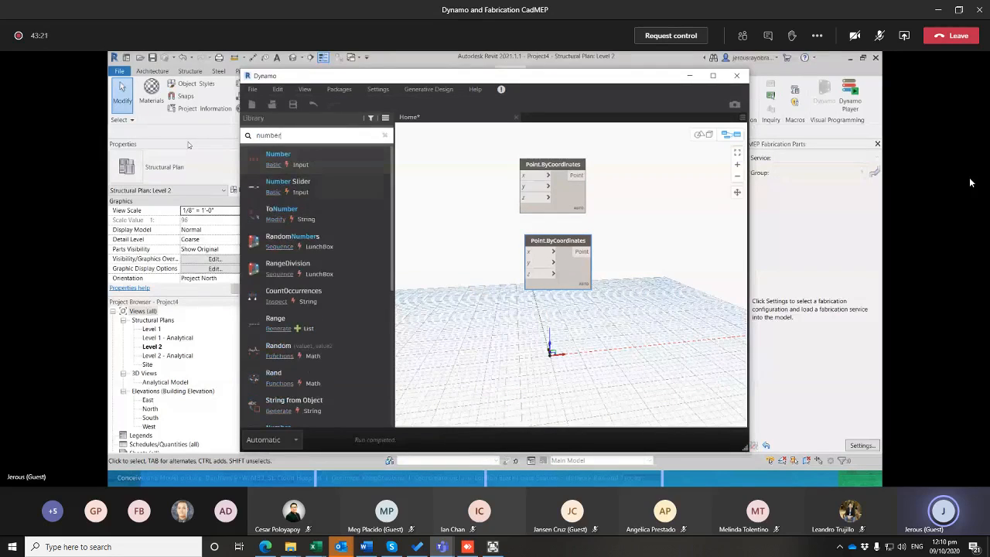
pyautogui.click(288, 181)
pyautogui.moveTo(588, 276); pyautogui.dragTo(413, 255)
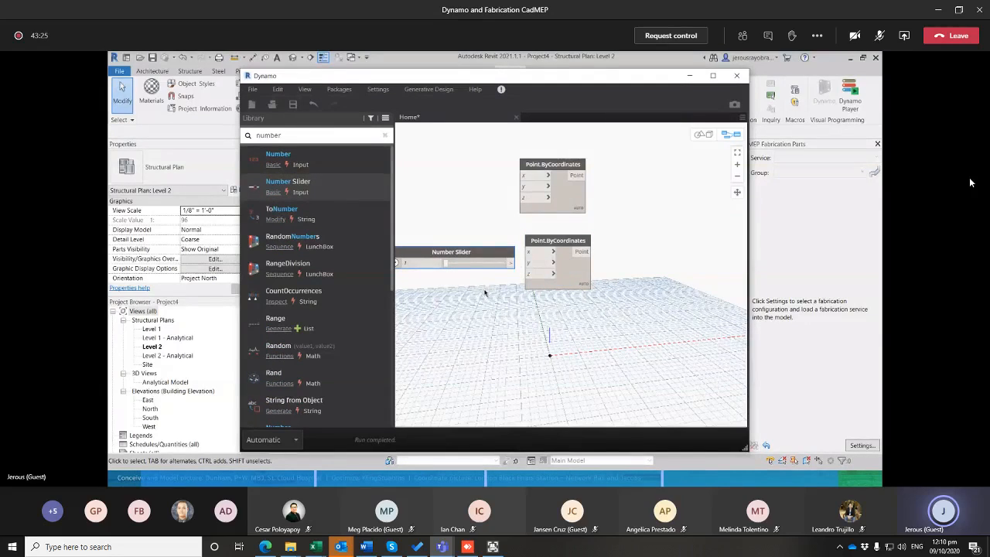
pyautogui.moveTo(485, 293); pyautogui.dragTo(514, 300, button='middle')
pyautogui.click(539, 271)
pyautogui.click(559, 260)
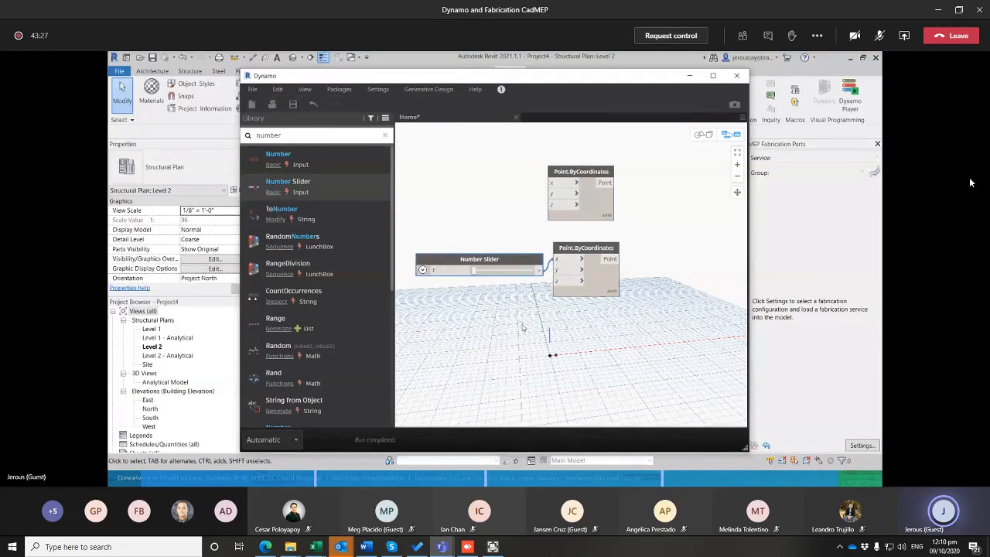
# Raise the Number Slider's value to about 28 to move the second point along the X axis
pyautogui.scroll(1, 522, 328)
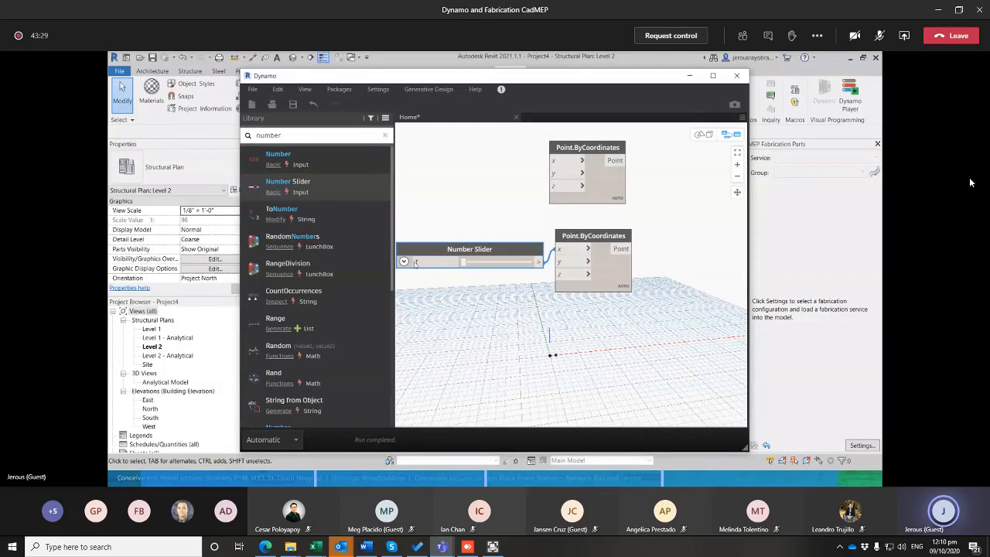
pyautogui.moveTo(420, 263); pyautogui.dragTo(414, 263)
pyautogui.click(465, 264)
pyautogui.moveTo(464, 264); pyautogui.dragTo(483, 265)
# Add a Line.ByStartPointEndPoint node and connect the upper point to startPoint and the lower point to endPoint
pyautogui.scroll(-3, 483, 303)
pyautogui.moveTo(302, 136); pyautogui.dragTo(159, 141)
pyautogui.write('line')
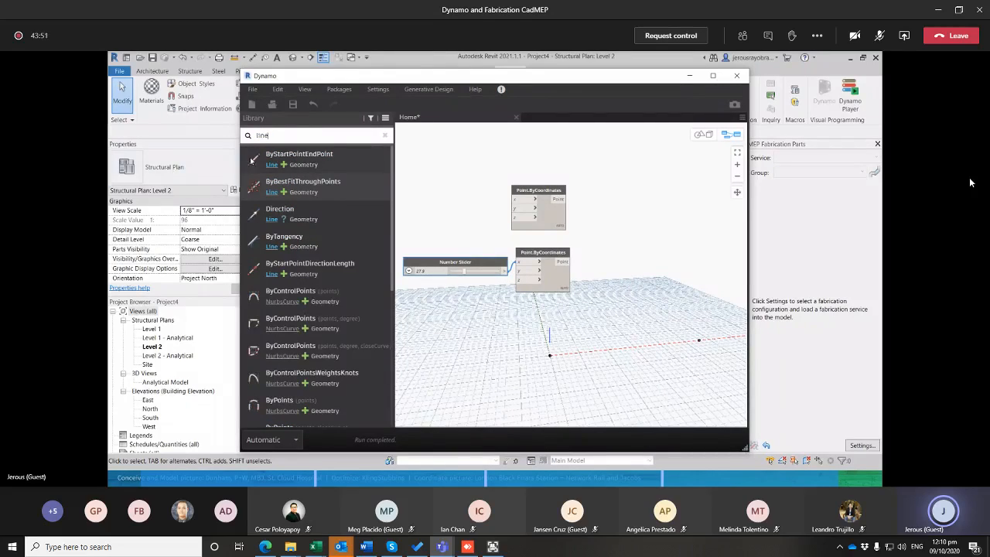
pyautogui.click(298, 155)
pyautogui.moveTo(614, 288); pyautogui.dragTo(651, 212)
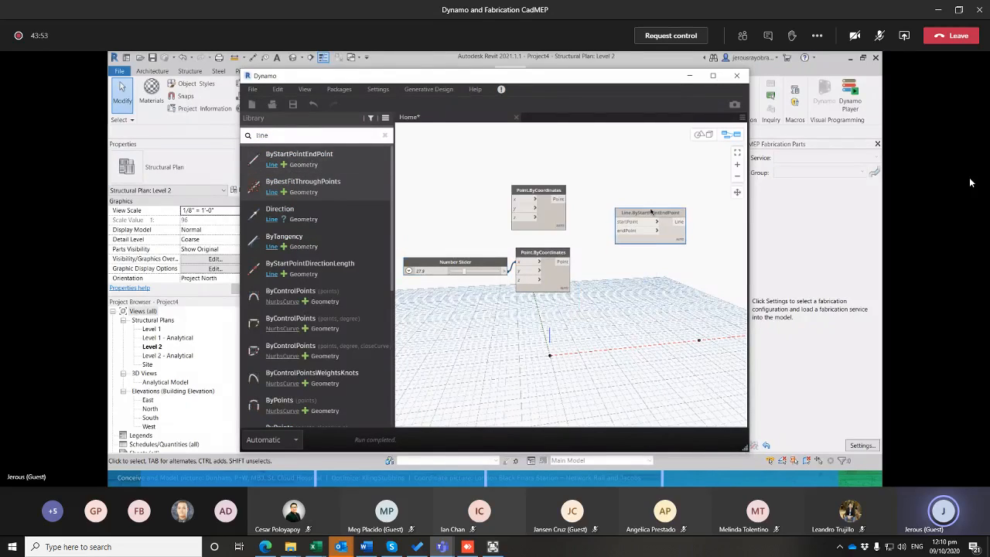
pyautogui.moveTo(559, 199); pyautogui.dragTo(619, 222)
pyautogui.moveTo(562, 263); pyautogui.dragTo(618, 230)
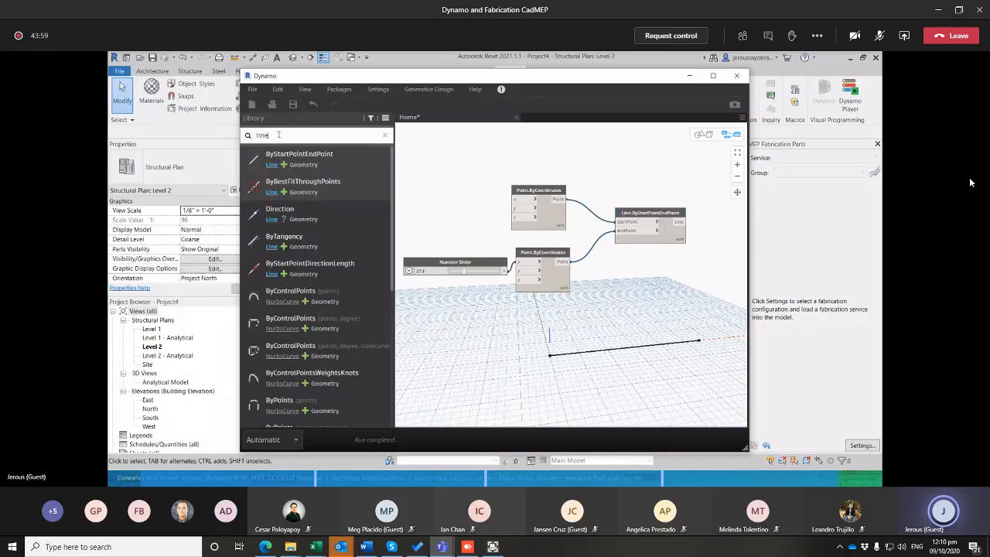
# Search the node library for pointatpar and add the curve version of PointAtParameter to the graph
pyautogui.press('BackSpace')
pyautogui.press('BackSpace')
pyautogui.press('BackSpace')
pyautogui.press('BackSpace')
pyautogui.write('point')
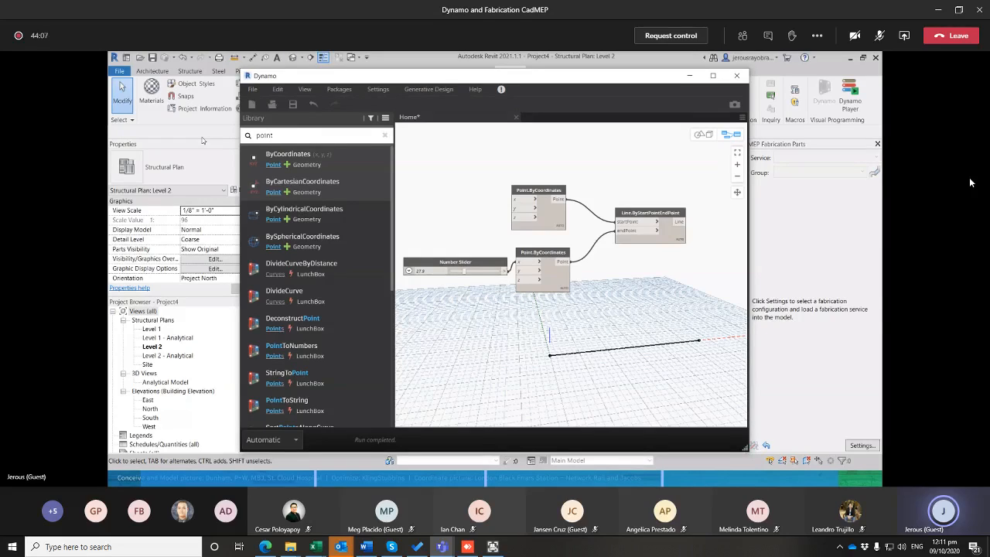
pyautogui.write('par')
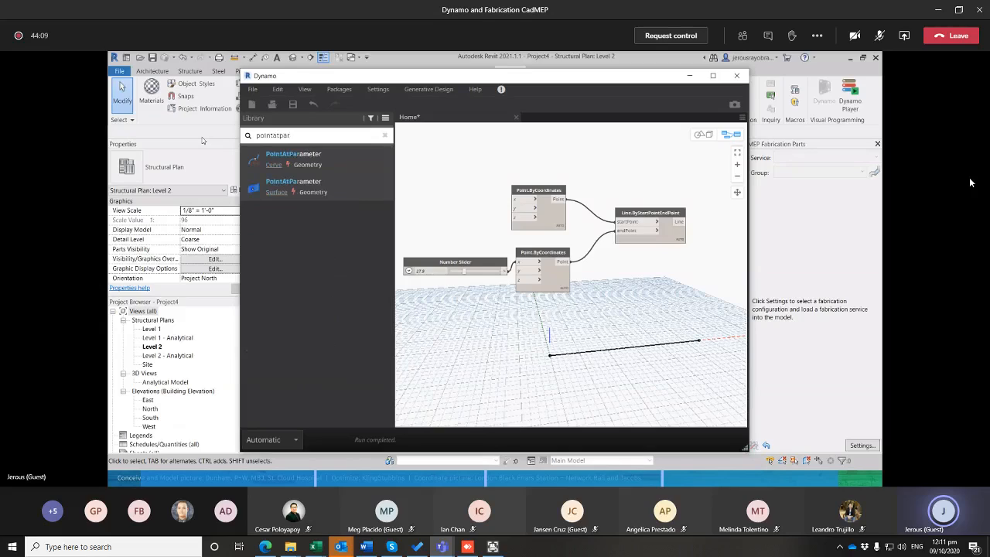
pyautogui.click(310, 166)
# Place the Curve.PointAtParameter node to the right of the line node and connect the Line output to its curve input
pyautogui.moveTo(612, 300); pyautogui.dragTo(659, 283)
pyautogui.moveTo(654, 229); pyautogui.dragTo(637, 229)
pyautogui.moveTo(636, 293); pyautogui.dragTo(672, 234)
pyautogui.click(662, 223)
pyautogui.moveTo(680, 283); pyautogui.dragTo(720, 246)
pyautogui.moveTo(630, 314); pyautogui.dragTo(590, 301, button='middle')
pyautogui.moveTo(658, 232); pyautogui.dragTo(676, 229)
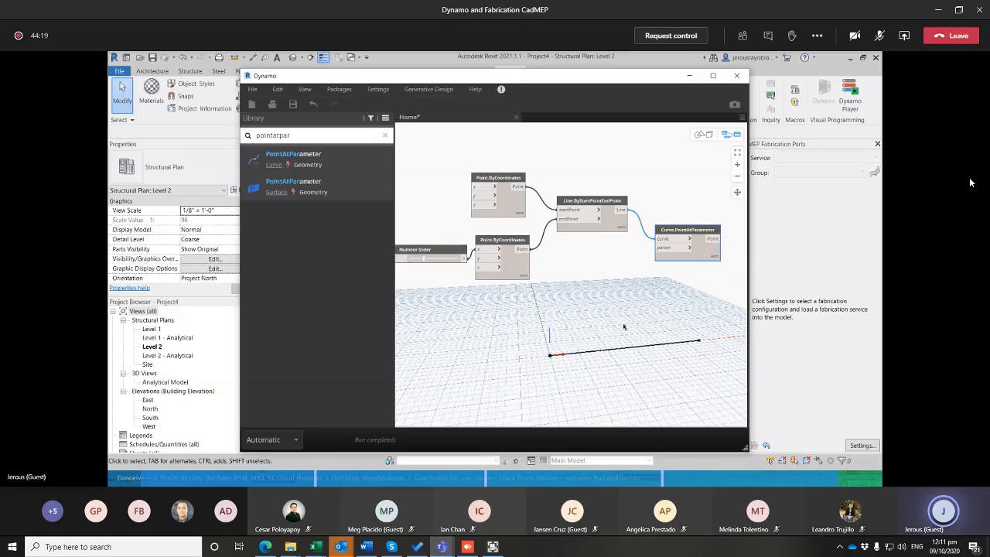
# Create a Code Block containing 0..1..#n and connect it to the param input of Curve.PointAtParameter
pyautogui.doubleClick(585, 283)
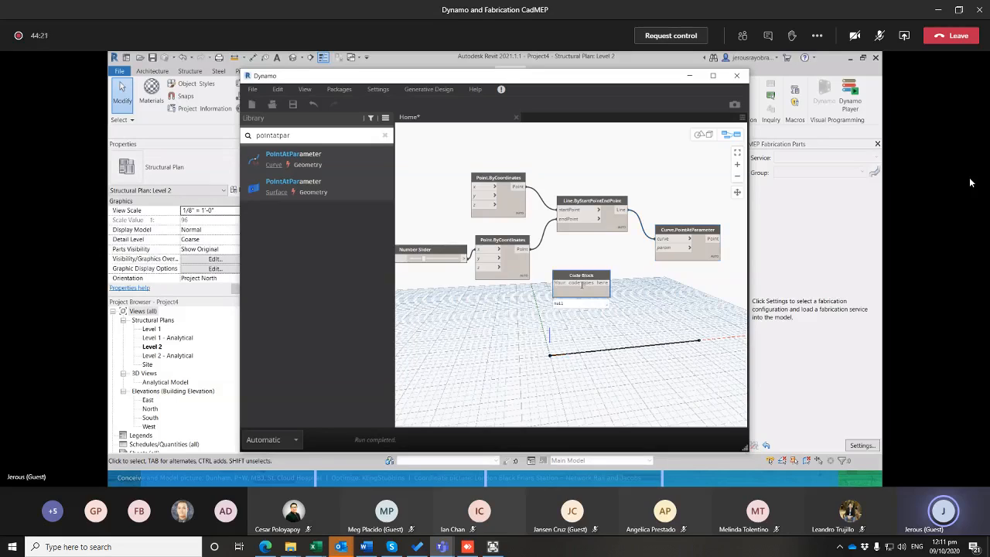
pyautogui.write('0..1..')
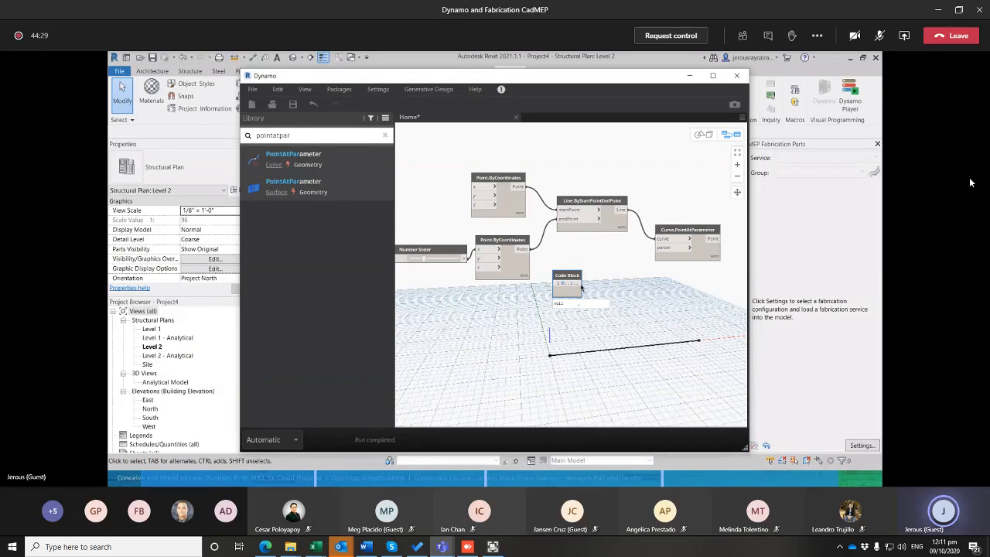
pyautogui.write('#n')
pyautogui.click(626, 276)
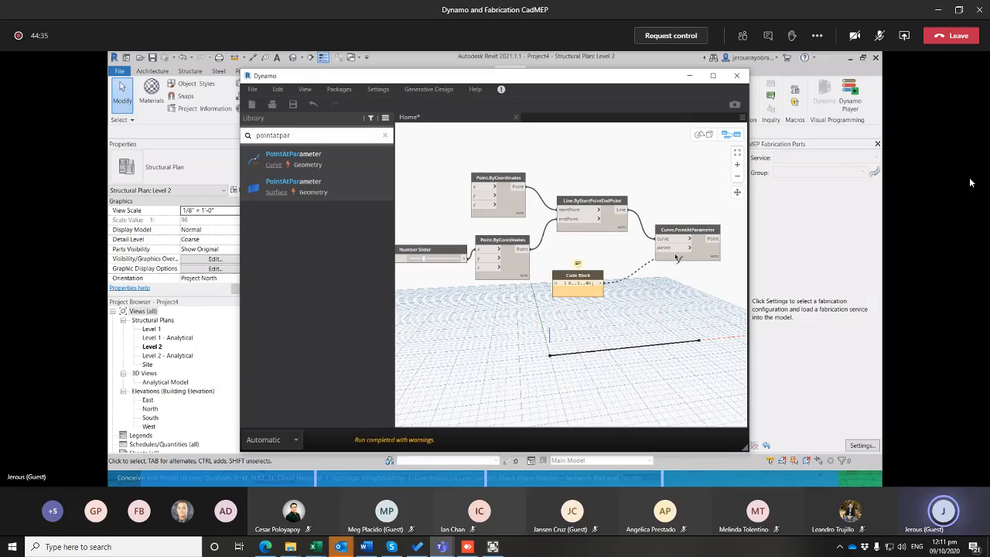
pyautogui.moveTo(602, 283); pyautogui.dragTo(657, 248)
pyautogui.moveTo(583, 276); pyautogui.dragTo(618, 283)
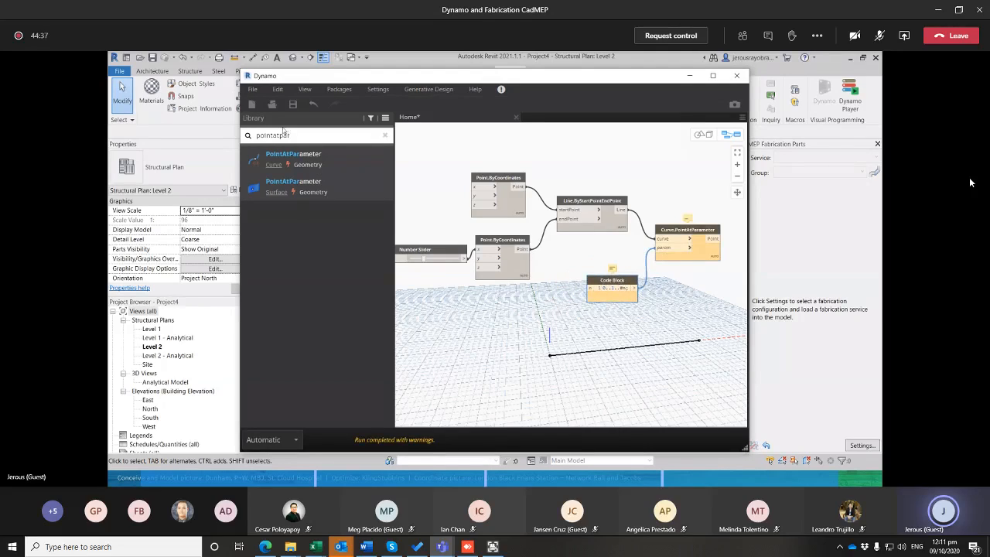
# Search the library for integer and place an Integer Slider to the left of the Code Block
pyautogui.hotkey('ctrl', 'a')
pyautogui.press('BackSpace')
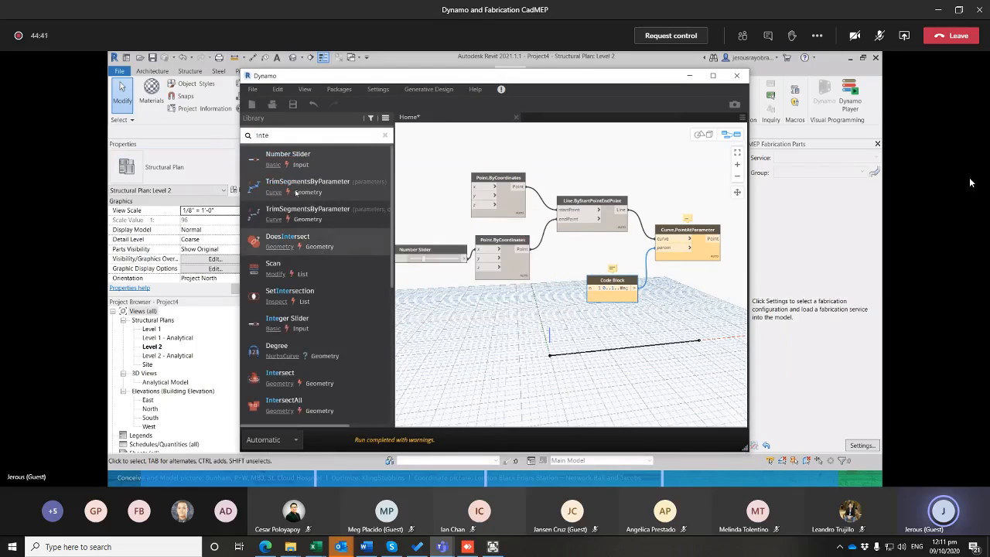
pyautogui.write('integer')
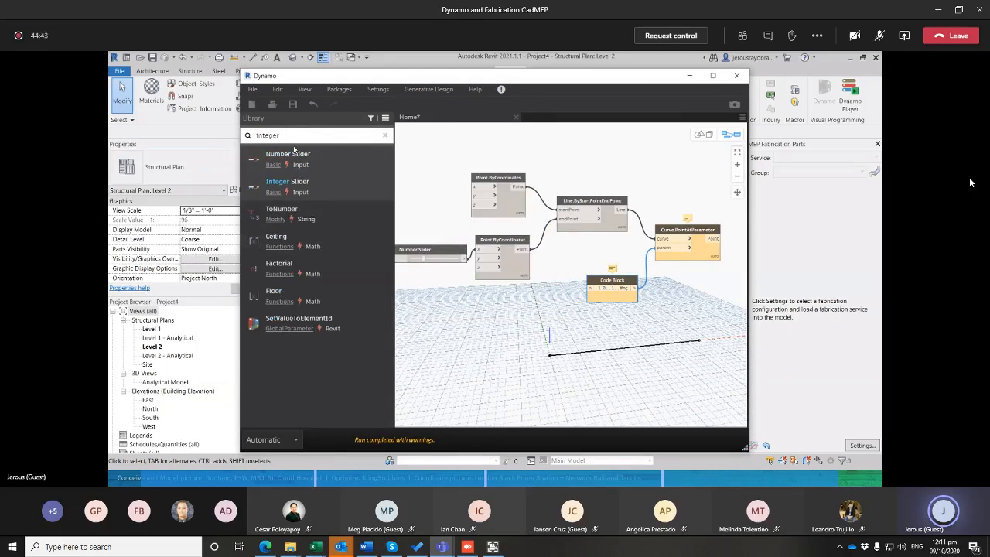
pyautogui.click(290, 186)
pyautogui.moveTo(639, 312); pyautogui.dragTo(501, 302)
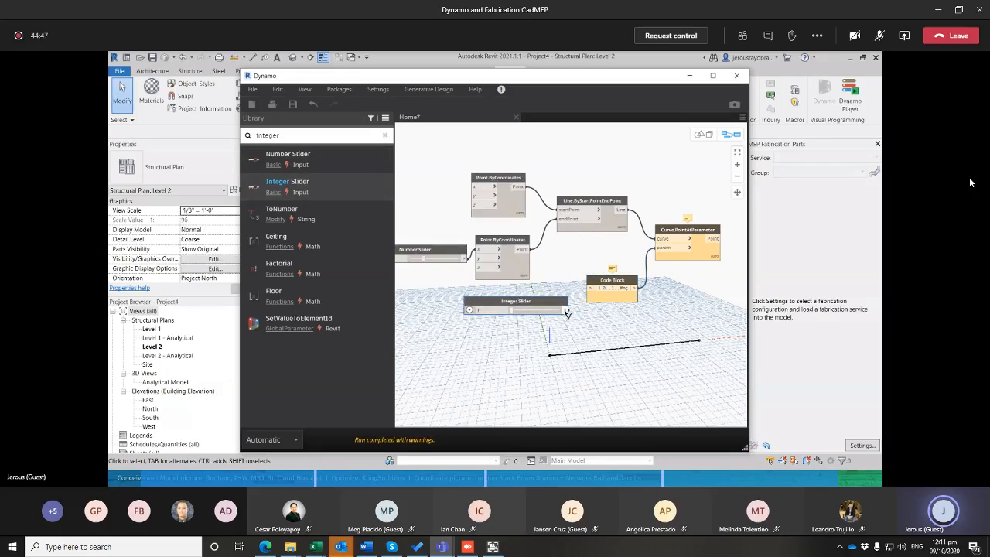
# Connect the Integer Slider to the Code Block's n input and increase the slider value to add more points along the line
pyautogui.moveTo(567, 310); pyautogui.dragTo(589, 288)
pyautogui.moveTo(514, 312); pyautogui.dragTo(517, 313)
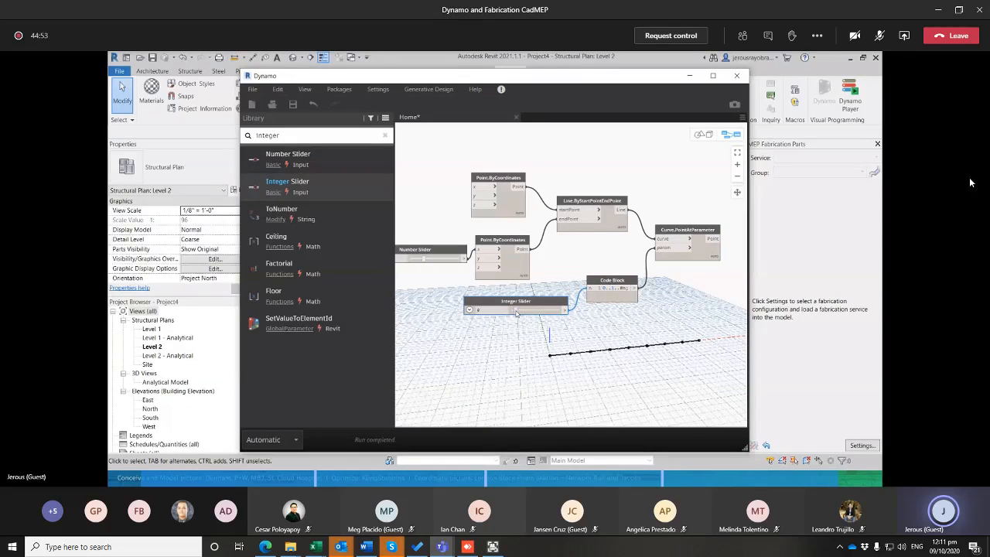
pyautogui.moveTo(515, 311); pyautogui.dragTo(518, 312)
pyautogui.scroll(-3, 588, 344)
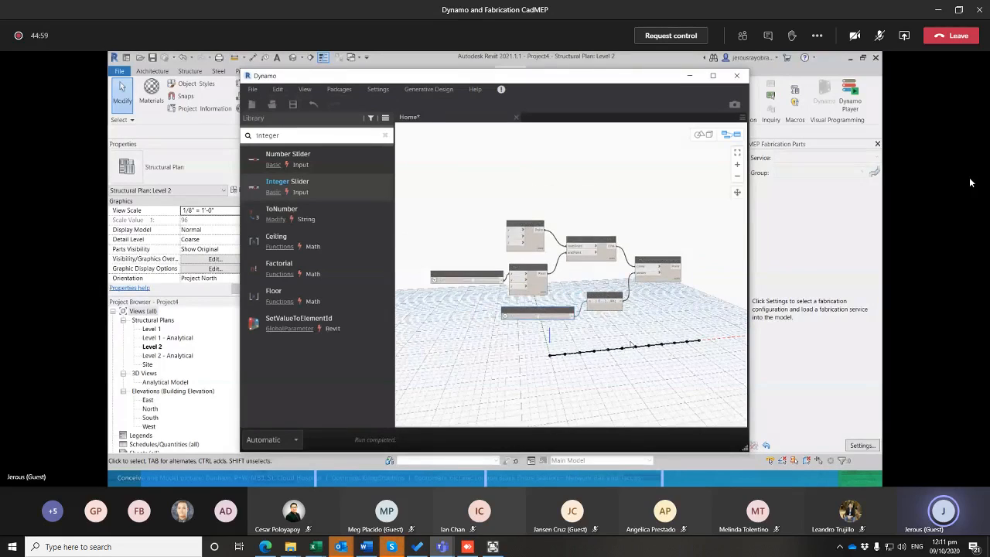
# Switch to Revit, view the generated line and points in the default 3D view, and return to Dynamo
pyautogui.click(689, 75)
pyautogui.click(294, 57)
pyautogui.scroll(5, 560, 360)
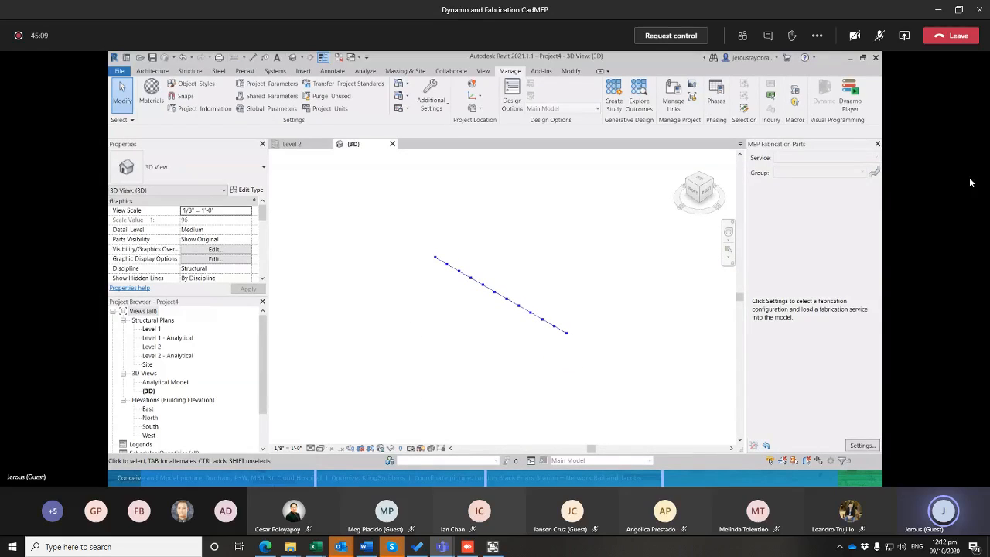
pyautogui.hotkey('alt', 'Tab')
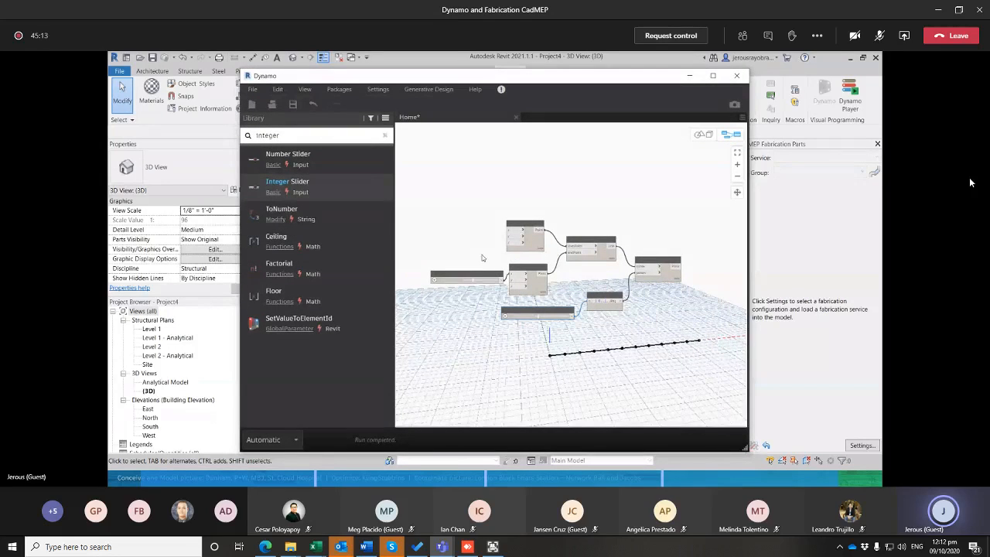
# Search the library for translate, place Geometry.Translate with x, y and z translation, and connect Curve.PointAtParameter's Point output to its geometry input
pyautogui.scroll(5, 573, 283)
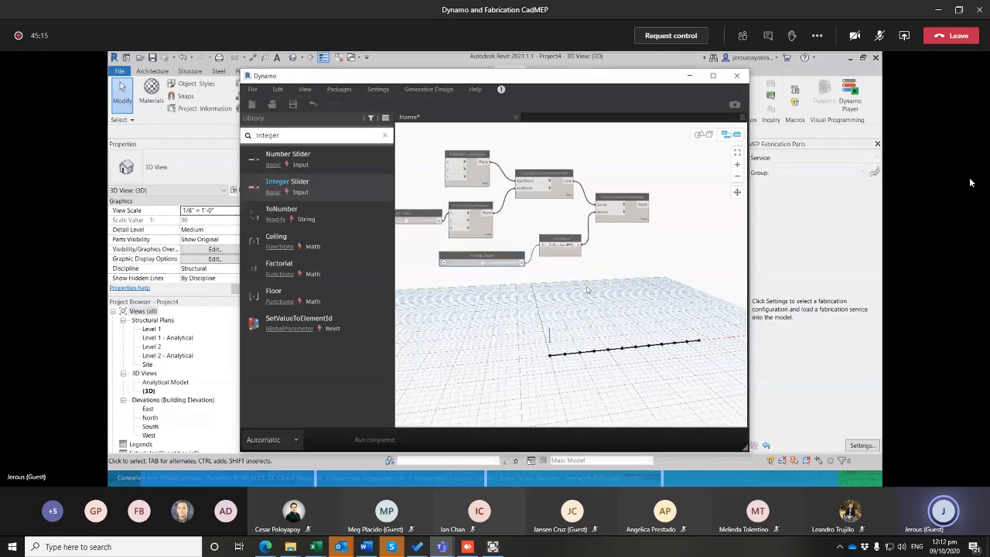
pyautogui.moveTo(658, 268); pyautogui.dragTo(595, 310, button='middle')
pyautogui.moveTo(297, 137); pyautogui.dragTo(151, 145)
pyautogui.write('translate')
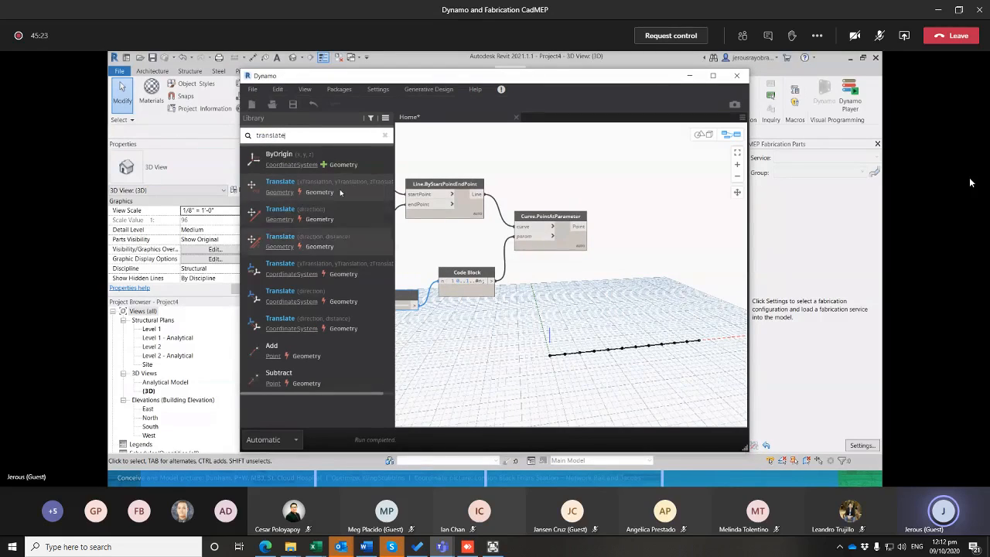
pyautogui.moveTo(590, 295); pyautogui.dragTo(673, 258)
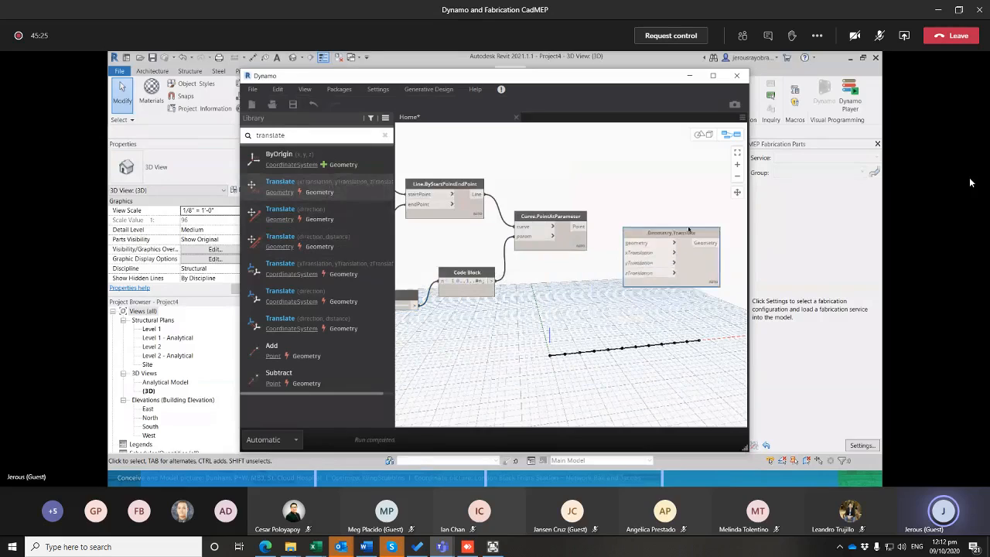
pyautogui.moveTo(579, 227); pyautogui.dragTo(637, 236)
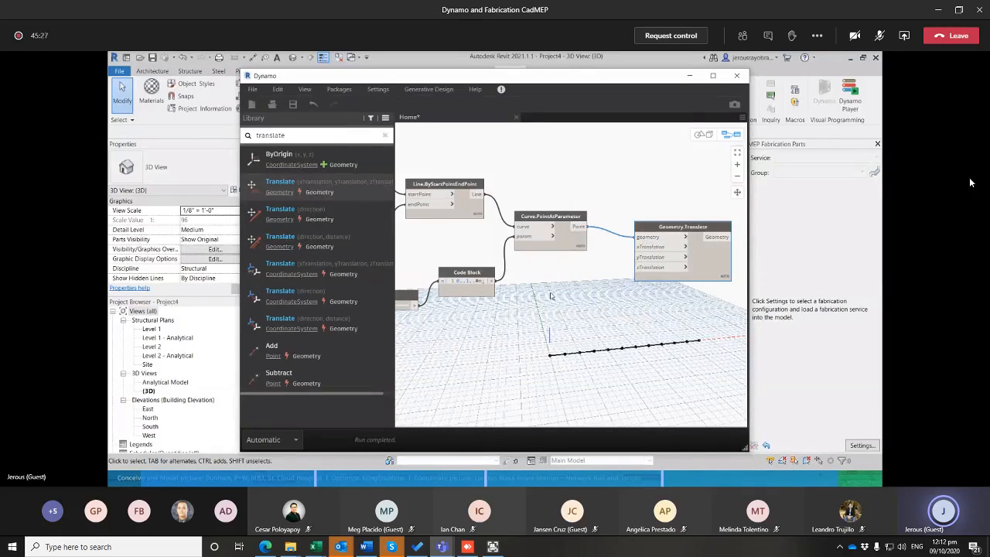
pyautogui.moveTo(494, 325); pyautogui.dragTo(629, 258, button='middle')
pyautogui.scroll(-3, 574, 275)
pyautogui.doubleClick(518, 290)
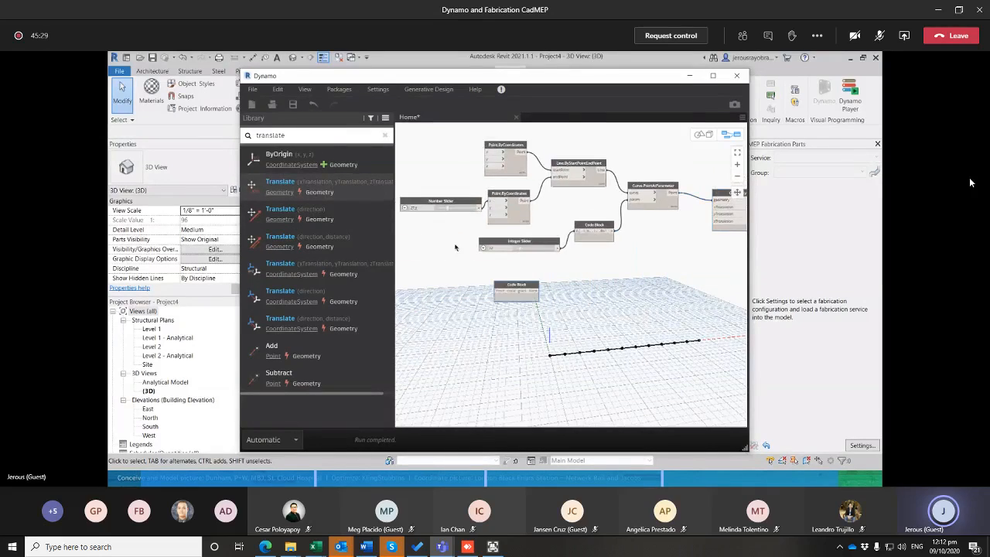
pyautogui.click(491, 261)
# Search the library for number and add a Number Slider to the graph
pyautogui.moveTo(355, 135); pyautogui.dragTo(154, 138)
pyautogui.write('nuym')
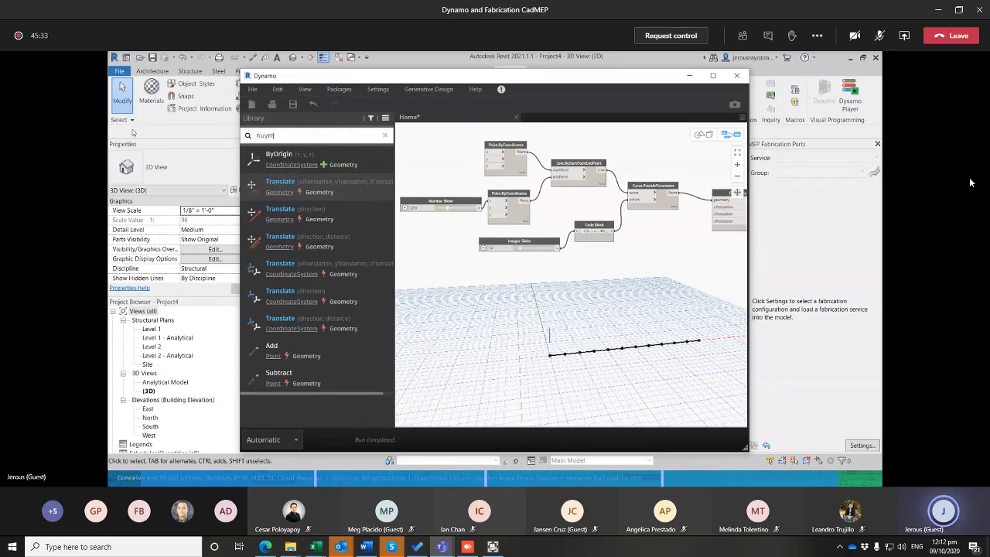
pyautogui.press('BackSpace')
pyautogui.press('BackSpace')
pyautogui.write('m')
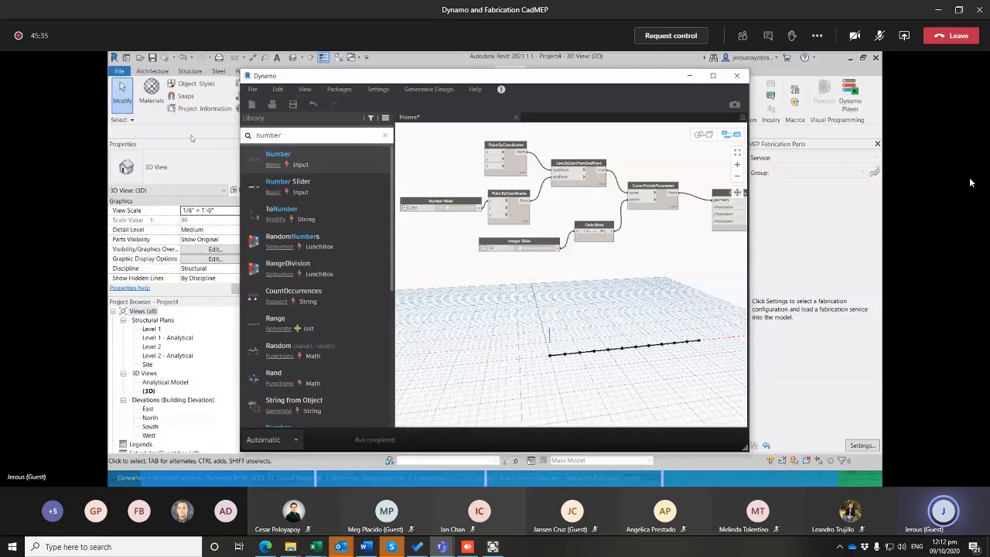
pyautogui.click(315, 188)
# Connect the Number Slider to the zTranslation input of Geometry.Translate and adjust its value to offset the translated points above the line
pyautogui.moveTo(654, 288); pyautogui.dragTo(594, 291, button='middle')
pyautogui.moveTo(594, 290); pyautogui.dragTo(653, 224)
pyautogui.moveTo(539, 284)
pyautogui.mouseDown()
pyautogui.moveTo(509, 283)
pyautogui.moveTo(520, 288)
pyautogui.mouseUp()
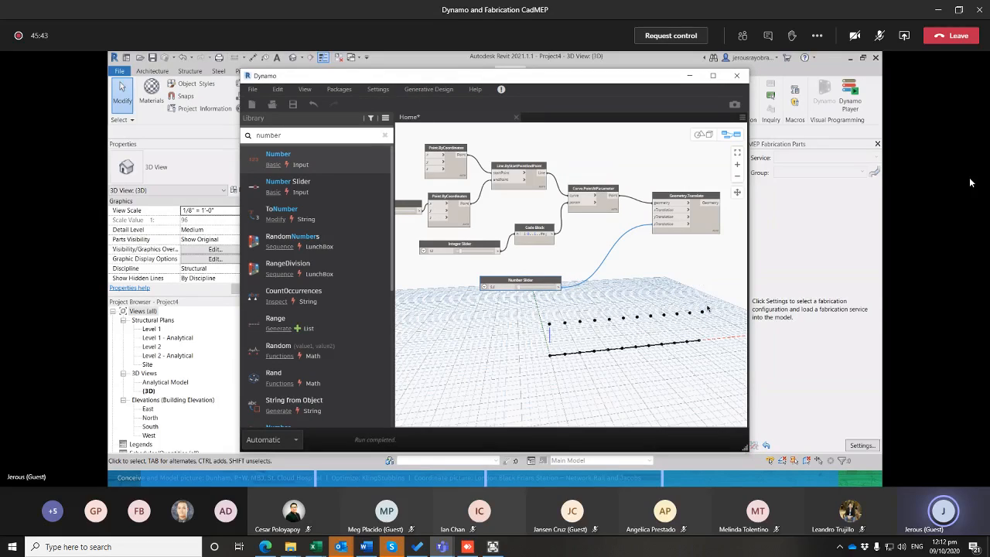
# Duplicate the Geometry.Translate node, place the copy below the original, and connect the original line node's Line output to its geometry input
pyautogui.moveTo(634, 297); pyautogui.dragTo(589, 266, button='middle')
pyautogui.hotkey('ctrl', 'c')
pyautogui.click(618, 167)
pyautogui.hotkey('ctrl', 'v')
pyautogui.moveTo(695, 214); pyautogui.dragTo(636, 253)
pyautogui.moveTo(494, 251); pyautogui.dragTo(527, 262, button='middle')
pyautogui.click(502, 205)
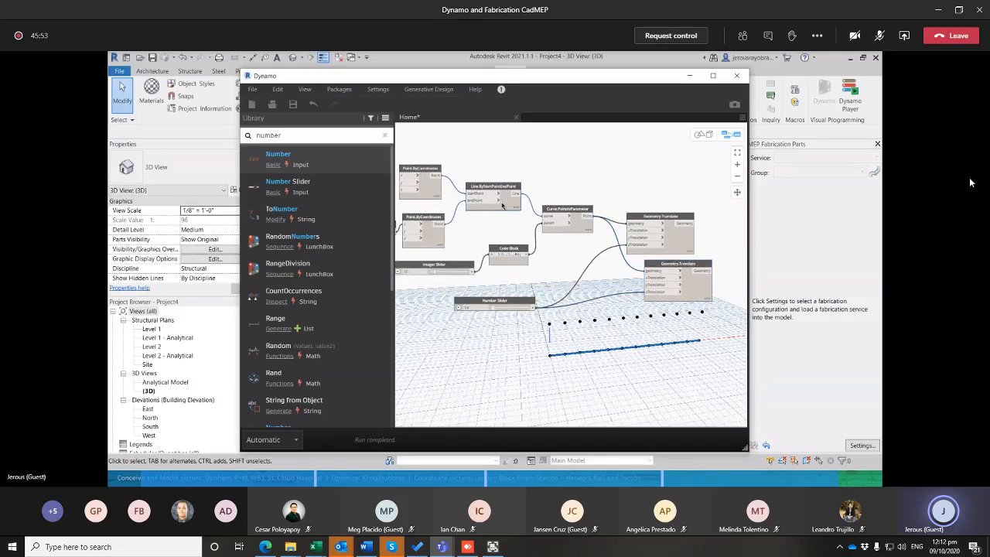
pyautogui.moveTo(517, 193); pyautogui.dragTo(647, 271)
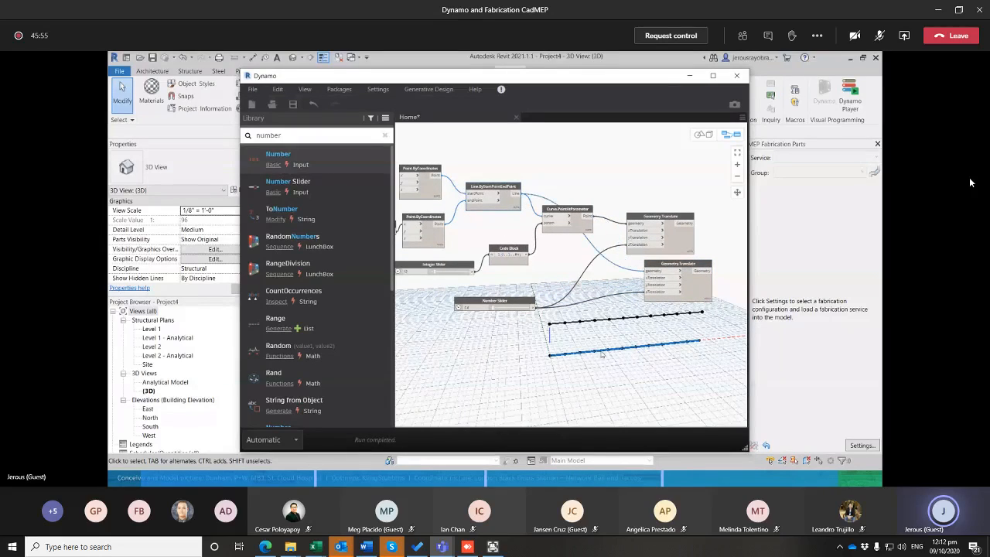
# Reposition the second Geometry.Translate node and the Number Slider to tidy the graph layout
pyautogui.moveTo(625, 336); pyautogui.dragTo(585, 303, button='middle')
pyautogui.scroll(-1, 586, 302)
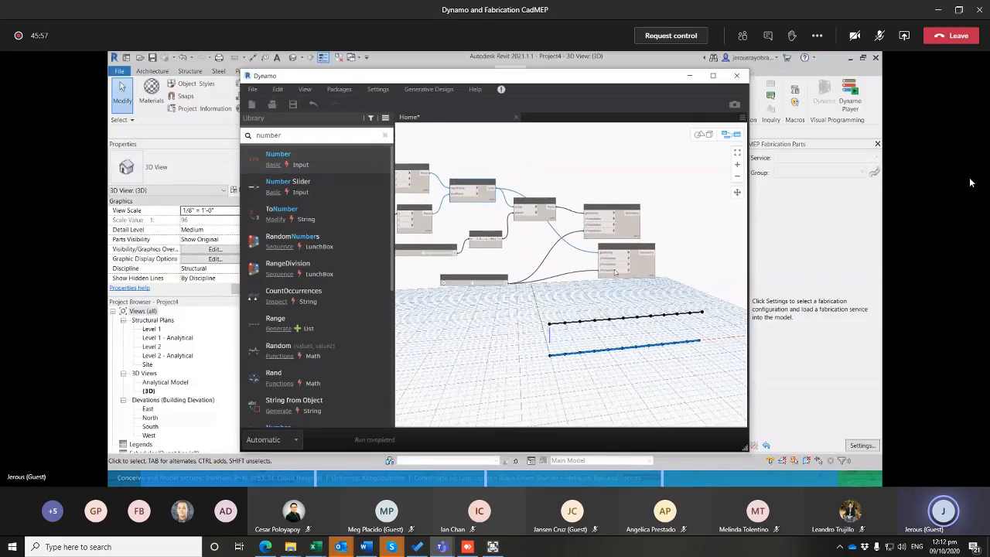
pyautogui.moveTo(628, 249); pyautogui.dragTo(622, 254)
pyautogui.moveTo(467, 279); pyautogui.dragTo(452, 282)
pyautogui.scroll(3, 554, 279)
pyautogui.moveTo(606, 286); pyautogui.dragTo(595, 283, button='middle')
pyautogui.scroll(-3, 594, 273)
pyautogui.scroll(1, 593, 271)
pyautogui.scroll(3, 584, 284)
# Search the library for line and add another Line.ByStartPointEndPoint node to the graph
pyautogui.click(315, 135)
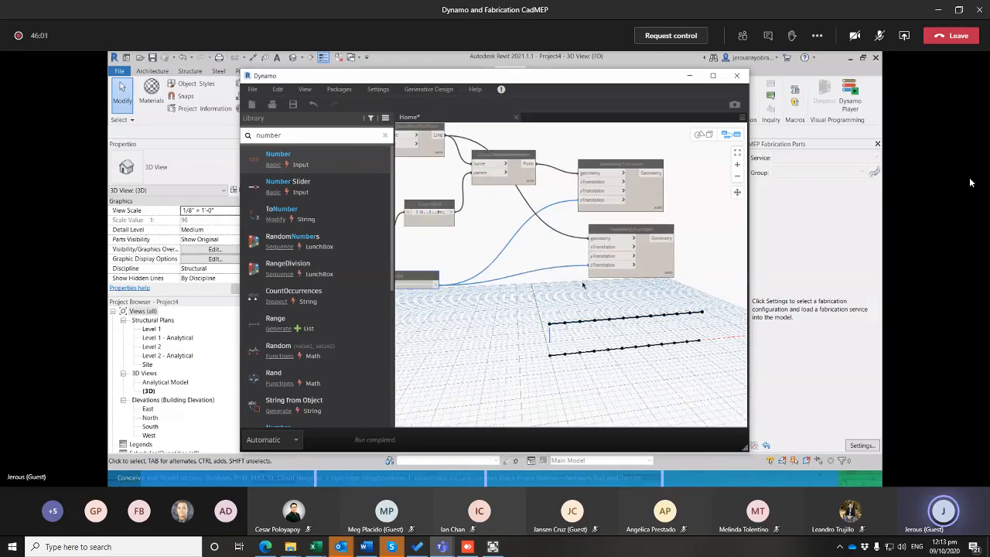
pyautogui.moveTo(315, 135); pyautogui.dragTo(221, 156)
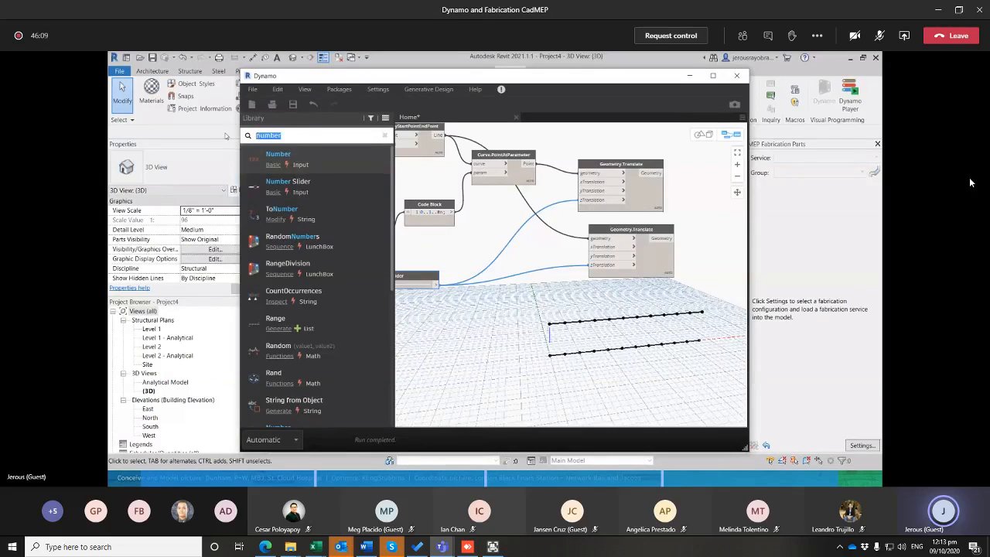
pyautogui.press('BackSpace')
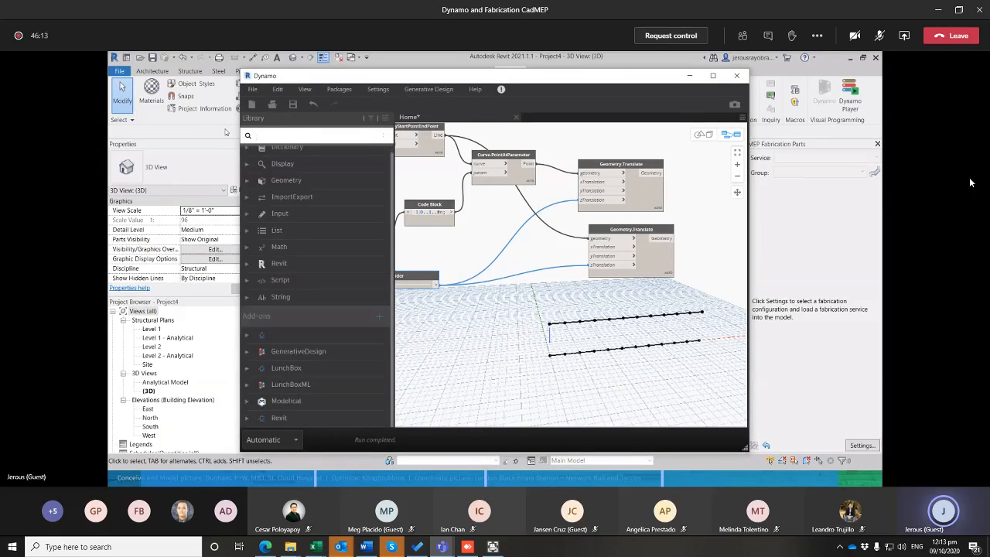
pyautogui.write('line')
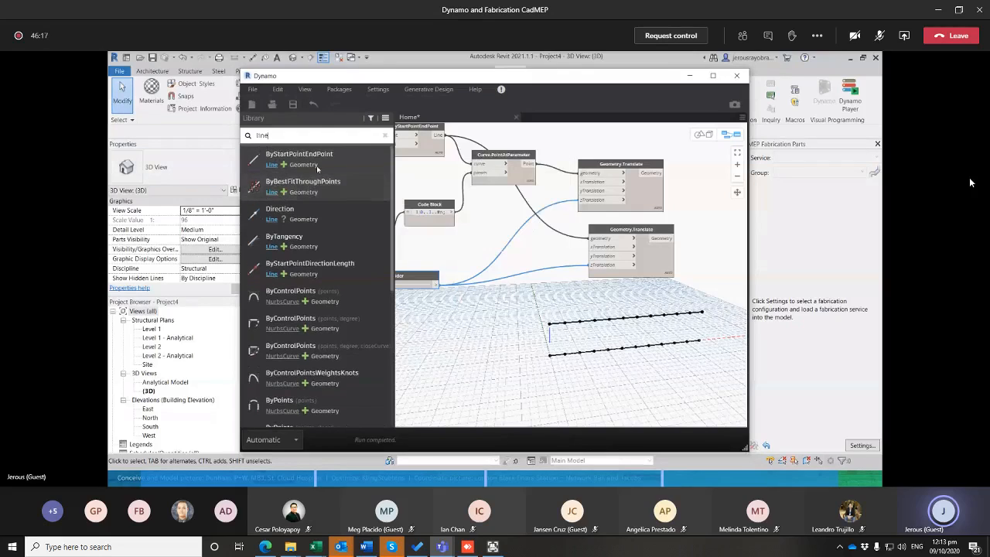
pyautogui.click(318, 169)
pyautogui.moveTo(679, 341); pyautogui.dragTo(639, 304, button='middle')
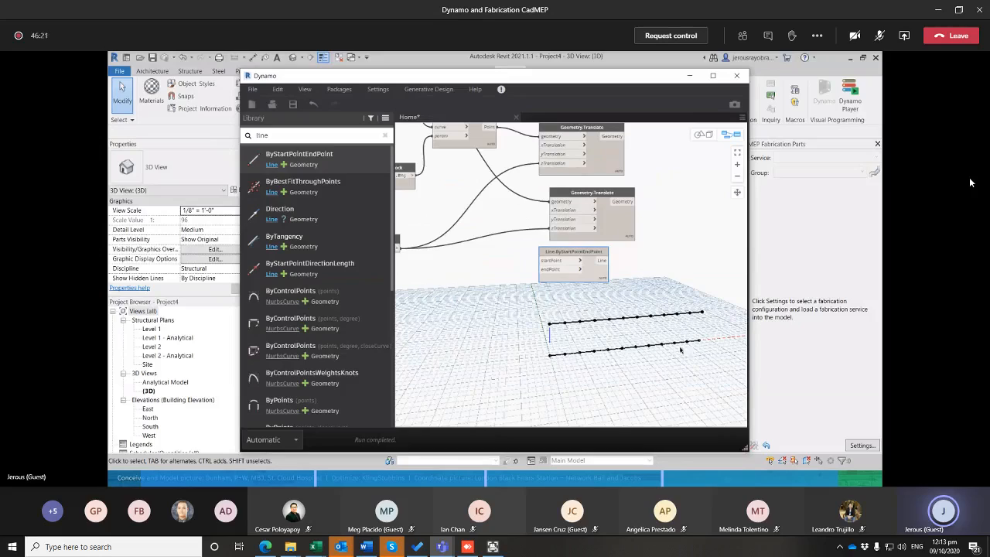
# Place the new line node beside the first Geometry.Translate and connect that node's Geometry output to its endPoint input
pyautogui.moveTo(585, 335); pyautogui.dragTo(574, 398, button='middle')
pyautogui.moveTo(573, 320); pyautogui.dragTo(681, 218)
pyautogui.moveTo(606, 283); pyautogui.dragTo(588, 243, button='middle')
pyautogui.click(588, 242)
pyautogui.click(578, 178)
pyautogui.click(586, 160)
pyautogui.click(619, 191)
pyautogui.moveTo(581, 244); pyautogui.dragTo(612, 253, button='middle')
pyautogui.scroll(-2, 620, 266)
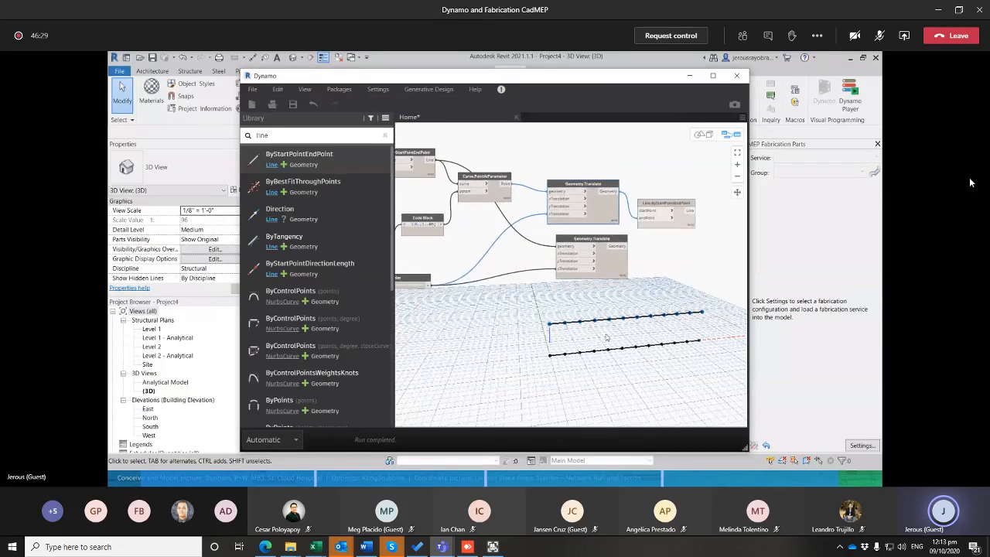
# Connect Curve.PointAtParameter's Point output to the new line node's startPoint input and move the line node above the first Geometry.Translate
pyautogui.moveTo(590, 325); pyautogui.dragTo(593, 330, button='middle')
pyautogui.moveTo(502, 303); pyautogui.dragTo(517, 311, button='middle')
pyautogui.moveTo(442, 313); pyautogui.dragTo(465, 322, button='middle')
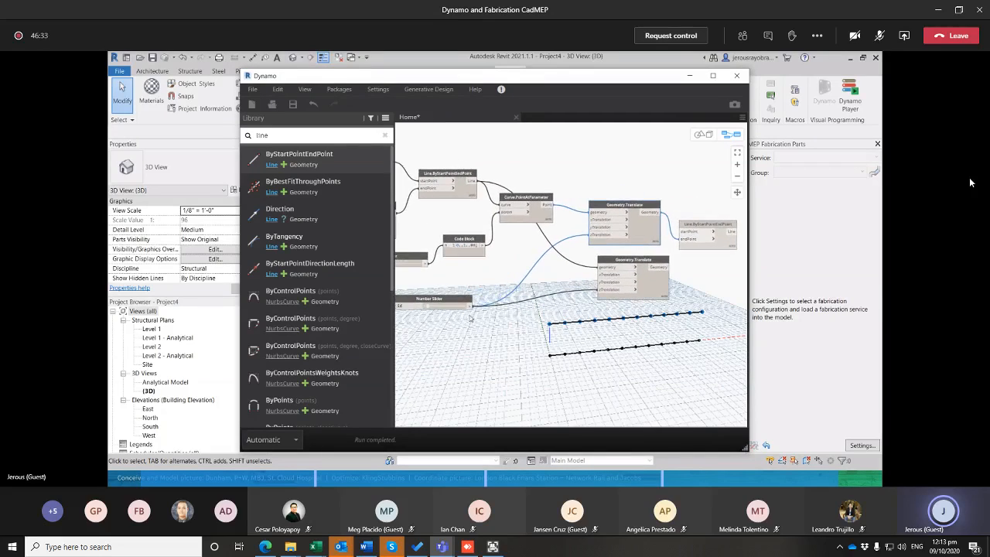
pyautogui.click(467, 244)
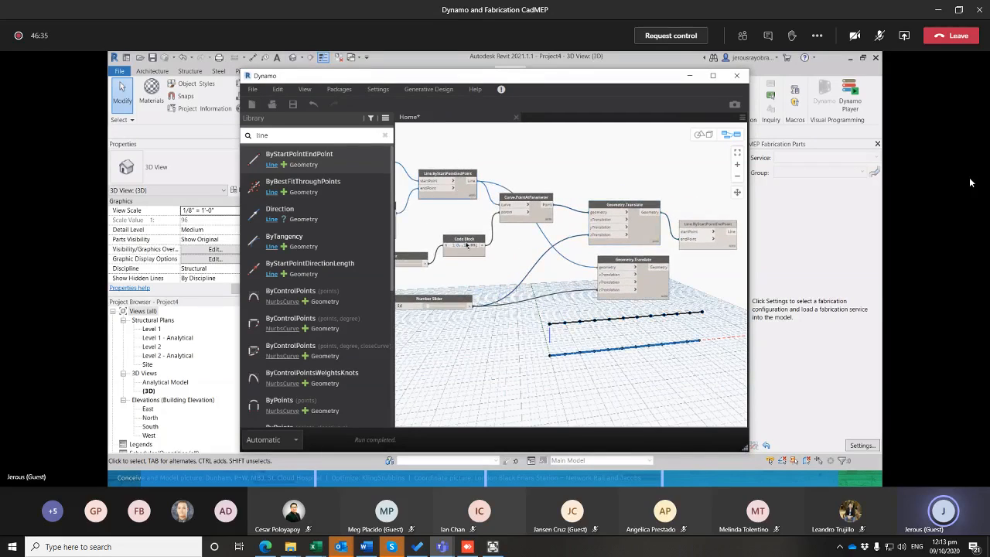
pyautogui.moveTo(456, 266); pyautogui.dragTo(477, 270, button='middle')
pyautogui.click(448, 247)
pyautogui.click(572, 211)
pyautogui.moveTo(588, 230); pyautogui.dragTo(508, 220, button='middle')
pyautogui.click(506, 186)
pyautogui.click(642, 219)
pyautogui.moveTo(662, 207); pyautogui.dragTo(640, 141)
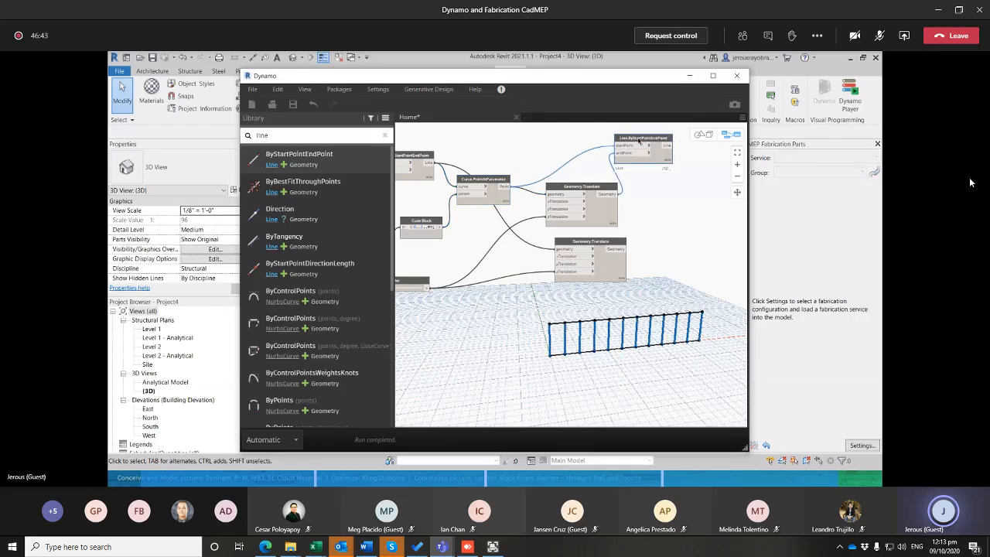
# Search the library for rest and add the List.RestOfItems node to the graph
pyautogui.moveTo(686, 227); pyautogui.dragTo(678, 239, button='middle')
pyautogui.moveTo(283, 135); pyautogui.dragTo(240, 133)
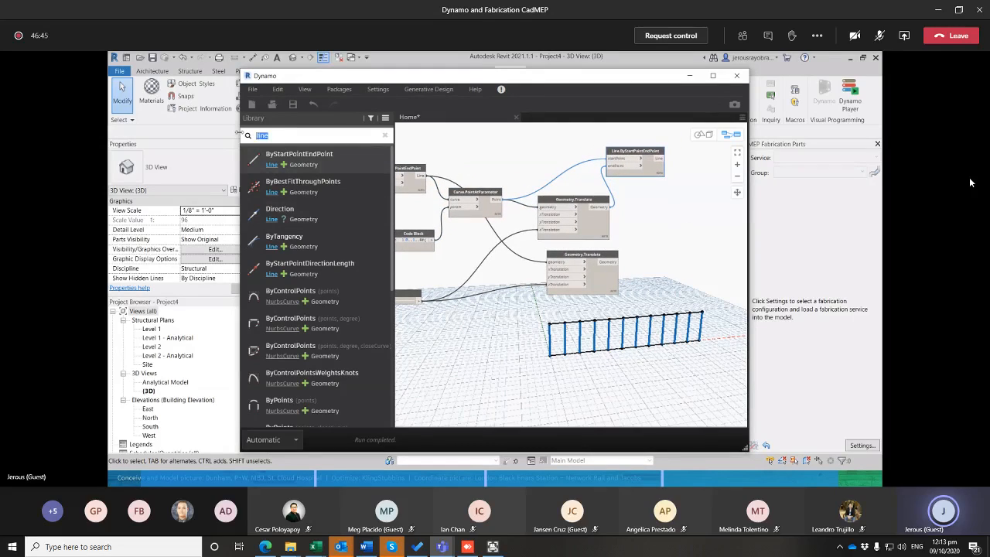
pyautogui.write('rest')
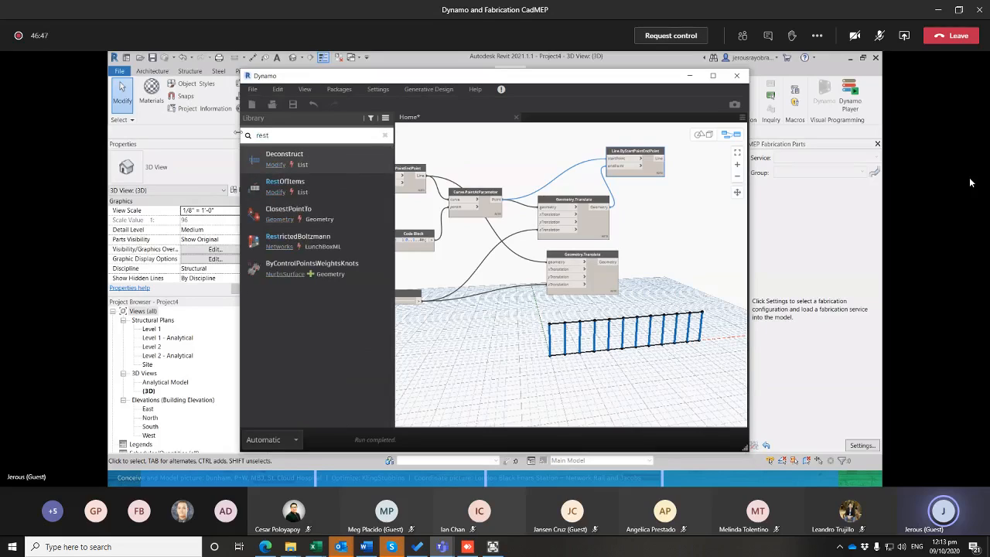
pyautogui.press('Down')
pyautogui.press('Return')
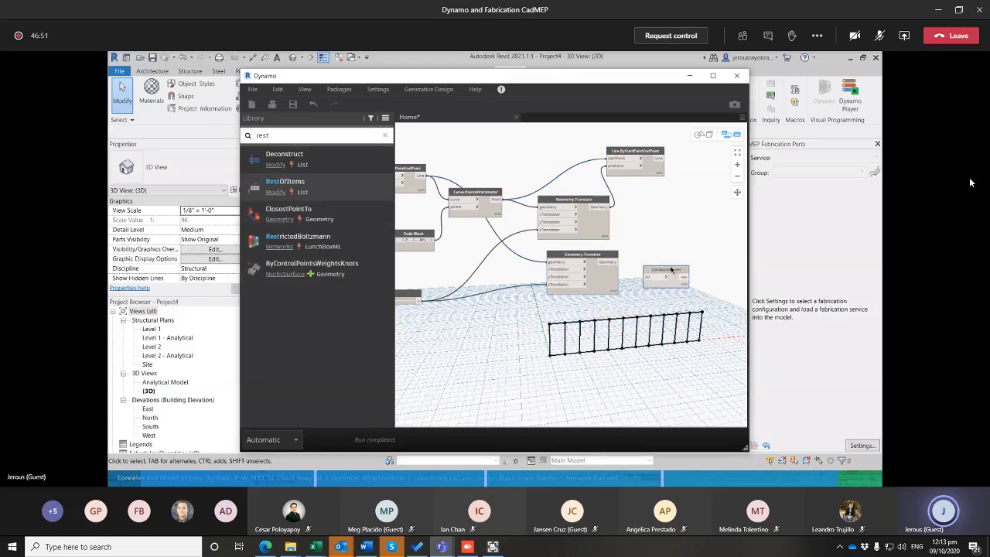
# Connect the second Geometry.Translate's Geometry output to List.RestOfItems and arrange the list node and the upper line node beside the Translate nodes
pyautogui.moveTo(616, 264); pyautogui.dragTo(651, 268)
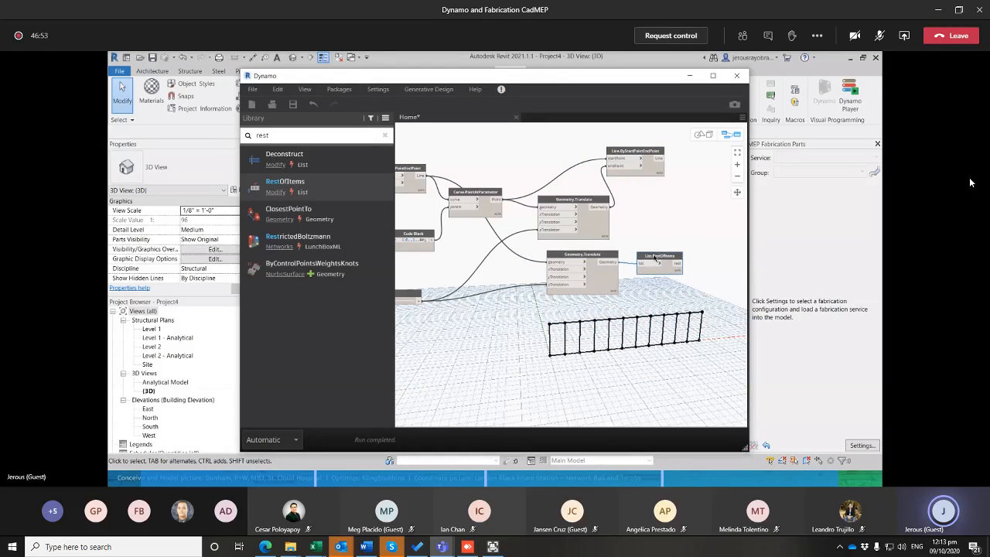
pyautogui.moveTo(654, 150); pyautogui.dragTo(679, 157)
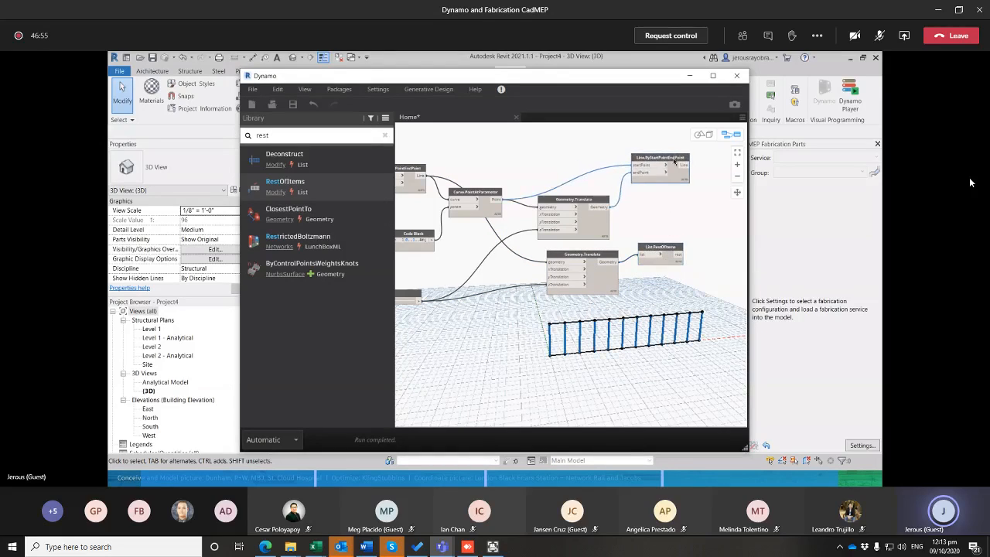
pyautogui.click(658, 263)
pyautogui.moveTo(663, 250); pyautogui.dragTo(658, 245)
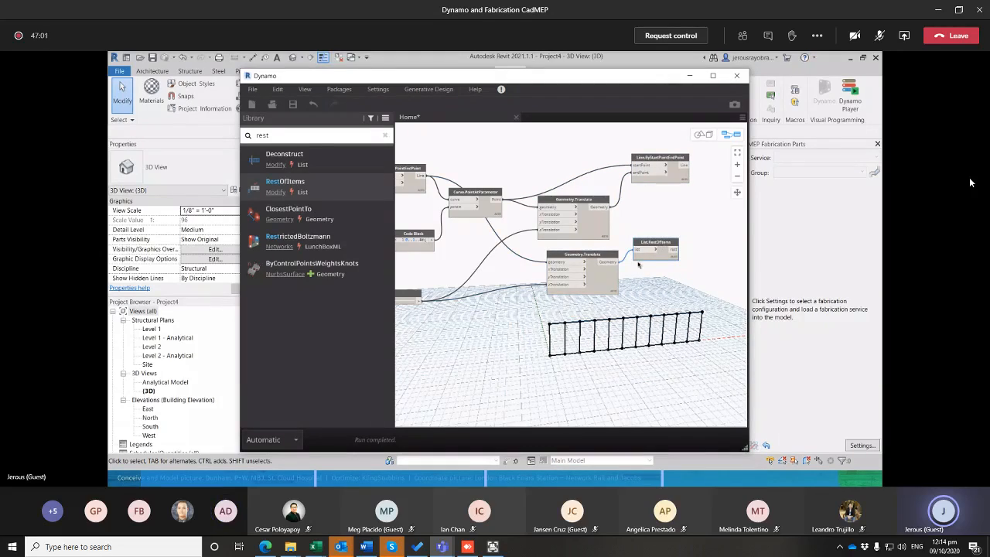
# Duplicate the upper Line.ByStartPointEndPoint node, place the copy below it, and connect List.RestOfItems' rest output to its endPoint input
pyautogui.click(667, 157)
pyautogui.hotkey('ctrl', 'c')
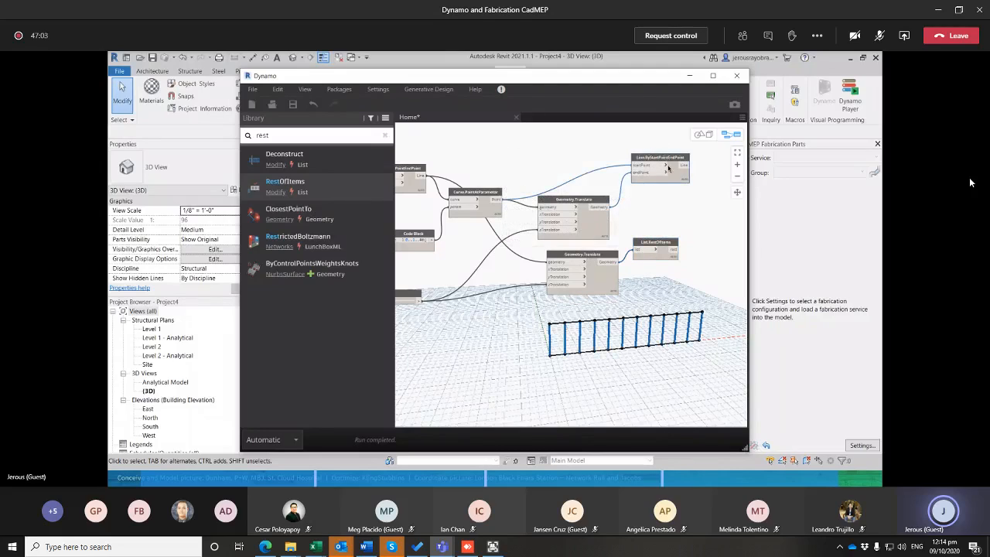
pyautogui.hotkey('ctrl', 'v')
pyautogui.moveTo(596, 299); pyautogui.dragTo(674, 209)
pyautogui.click(674, 249)
pyautogui.click(654, 223)
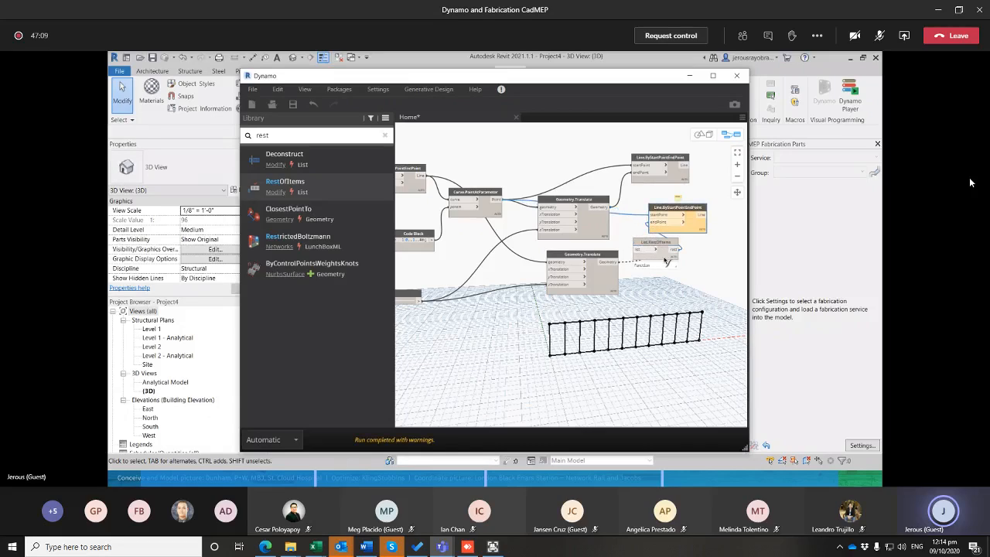
pyautogui.moveTo(654, 242); pyautogui.dragTo(673, 264)
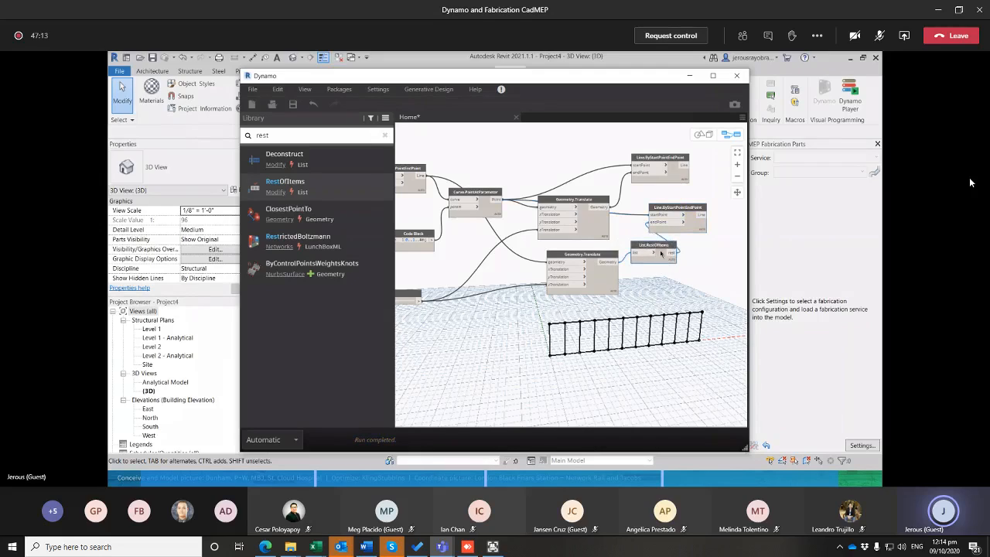
pyautogui.moveTo(671, 223); pyautogui.dragTo(681, 221)
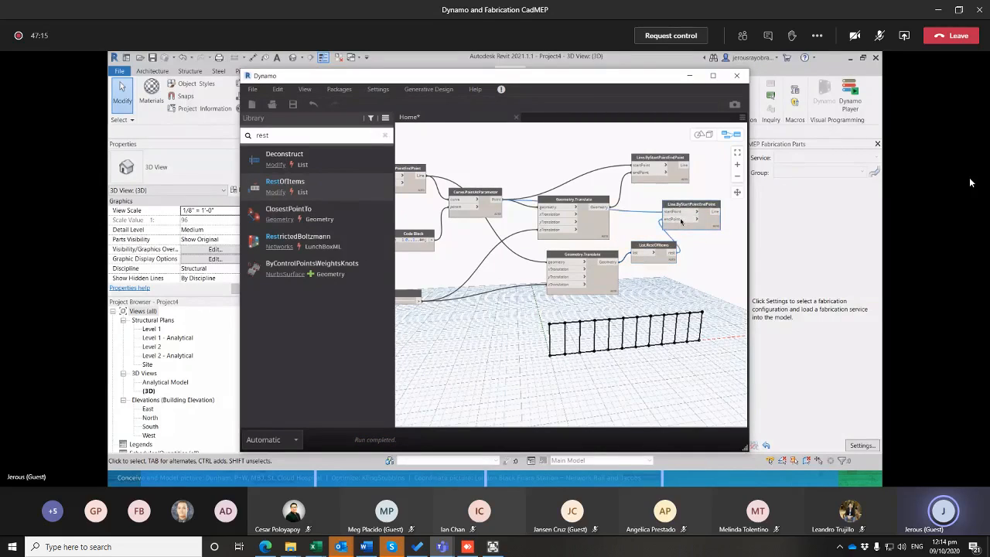
# Connect Curve.PointAtParameter's Point output to the lower line node's startPoint input and move List.RestOfItems beside the second Geometry.Translate
pyautogui.moveTo(662, 215); pyautogui.dragTo(694, 218, button='middle')
pyautogui.click(703, 215)
pyautogui.click(586, 160)
pyautogui.click(517, 215)
pyautogui.click(530, 202)
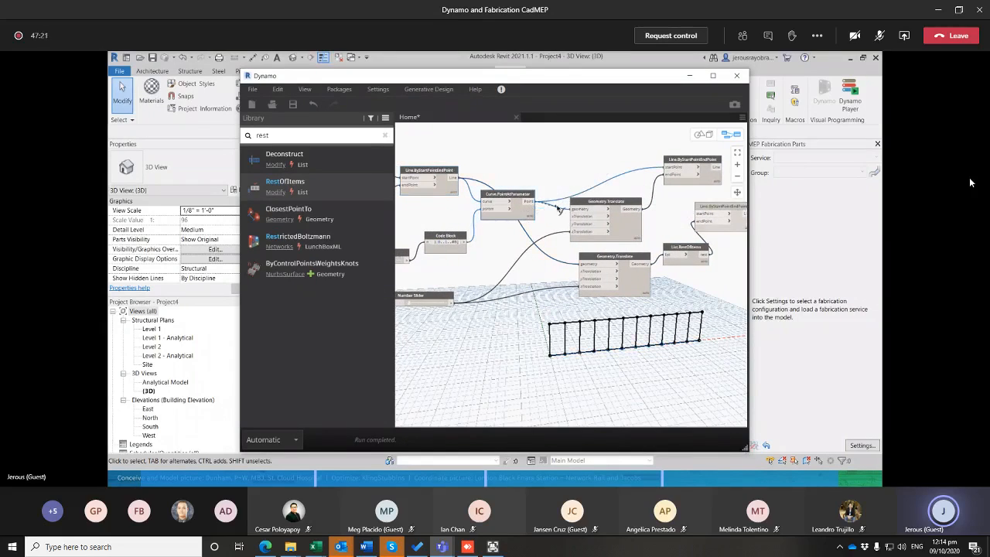
pyautogui.click(705, 214)
pyautogui.moveTo(697, 230); pyautogui.dragTo(639, 223, button='middle')
pyautogui.moveTo(640, 241); pyautogui.dragTo(640, 275)
pyautogui.click(571, 277)
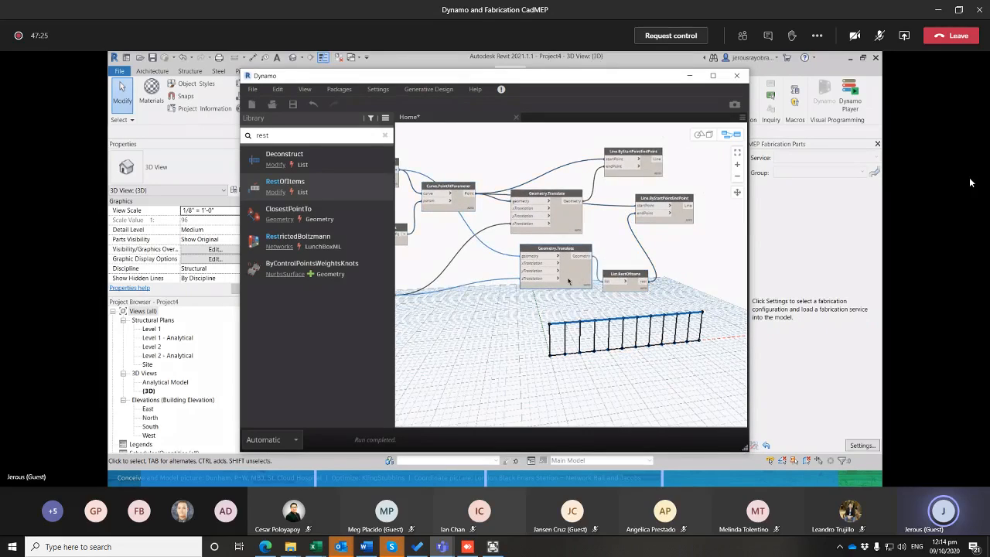
# Connect the first Geometry.Translate's Geometry output to List.RestOfItems' list input and move the list node up under the lower line node
pyautogui.click(586, 201)
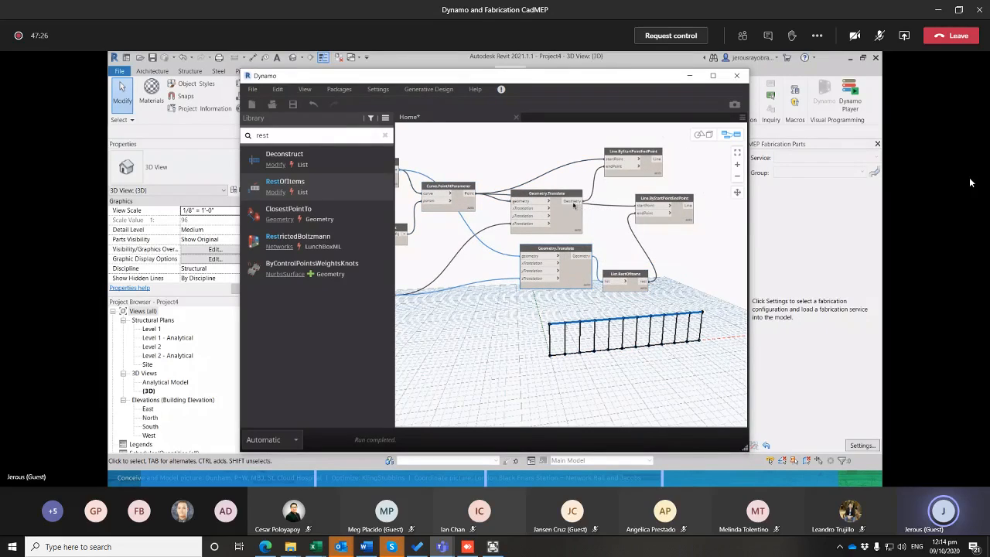
pyautogui.click(606, 285)
pyautogui.click(638, 306)
pyautogui.moveTo(651, 331); pyautogui.dragTo(593, 306, button='middle')
pyautogui.scroll(2, 630, 302)
pyautogui.scroll(-3, 634, 302)
pyautogui.moveTo(577, 251); pyautogui.dragTo(568, 216)
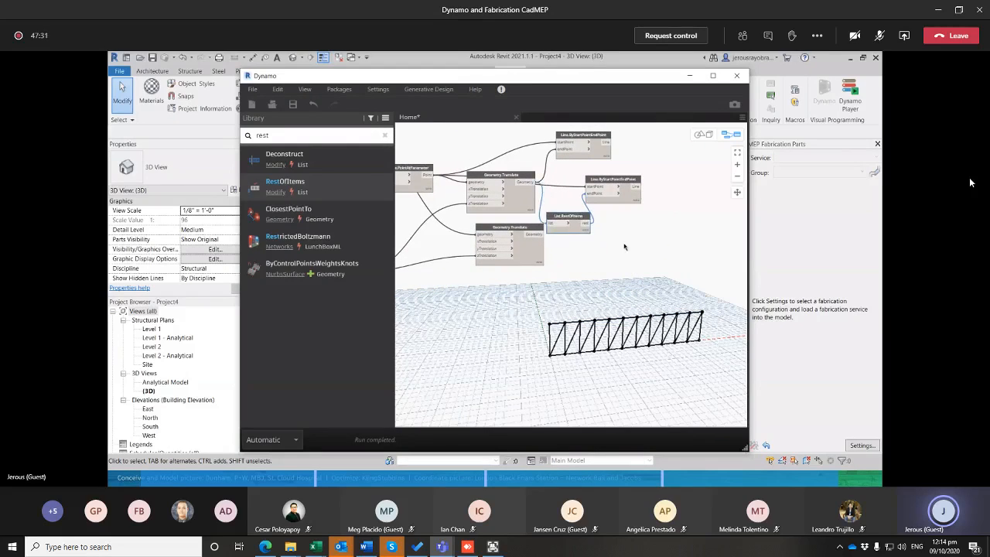
# Switch to Revit's 3D view and examine the diagonal lines between the two chords
pyautogui.click(689, 76)
pyautogui.scroll(-3, 482, 285)
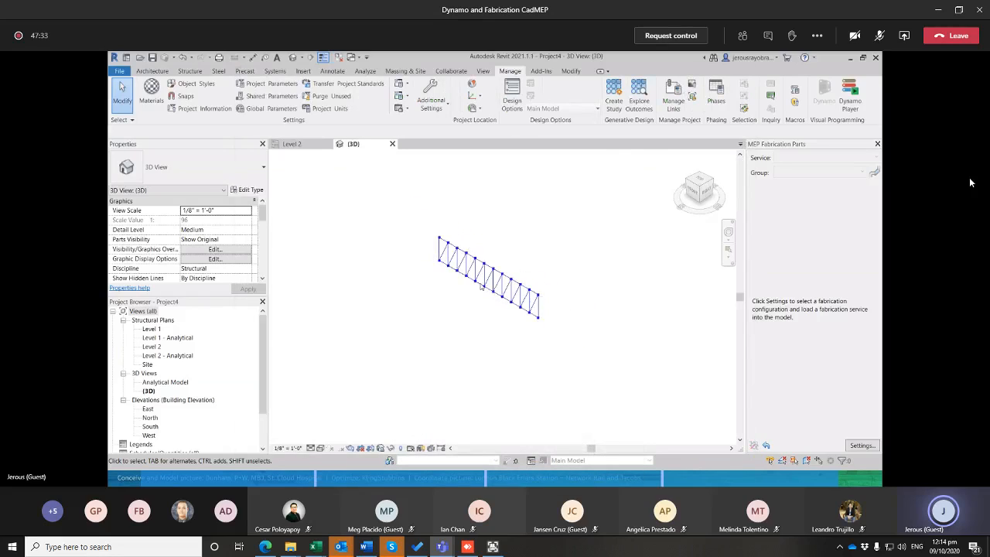
pyautogui.scroll(1, 468, 289)
pyautogui.scroll(-2, 483, 293)
pyautogui.moveTo(483, 293); pyautogui.dragTo(532, 355, button='middle')
pyautogui.scroll(4, 533, 355)
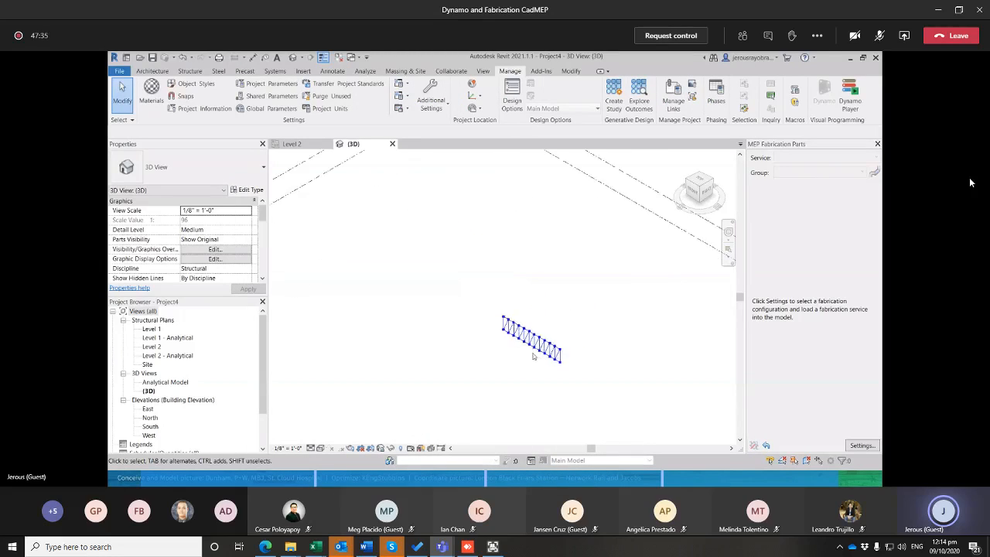
pyautogui.scroll(3, 540, 353)
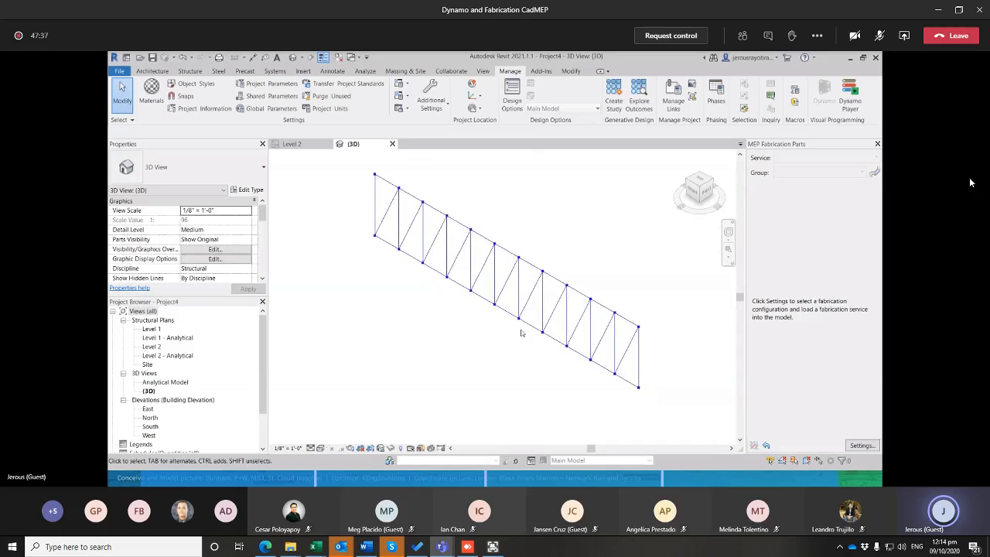
# Return to Dynamo, search the library for beam, and add the StructuralFraming.BeamByCurve node to the graph
pyautogui.hotkey('alt', 'Tab')
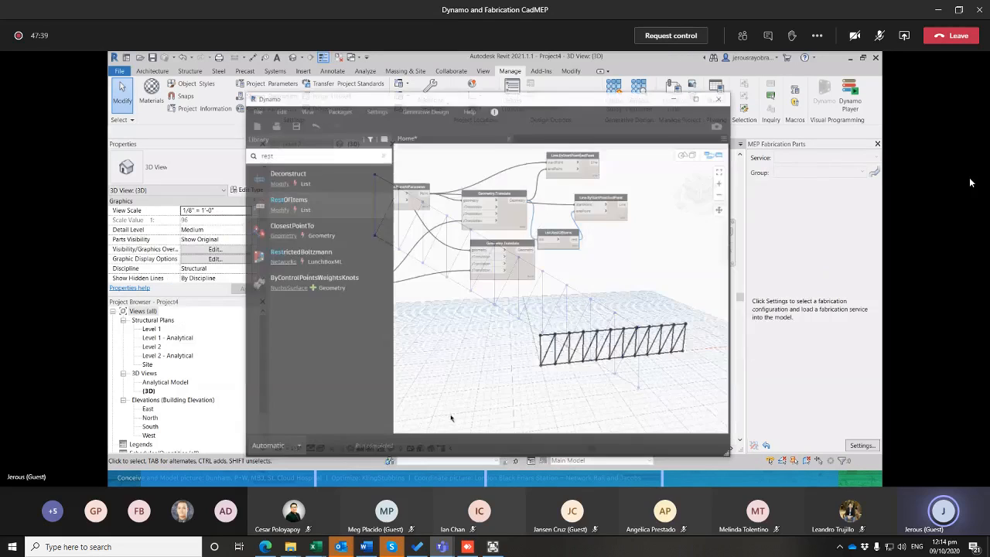
pyautogui.moveTo(563, 266); pyautogui.dragTo(566, 277, button='middle')
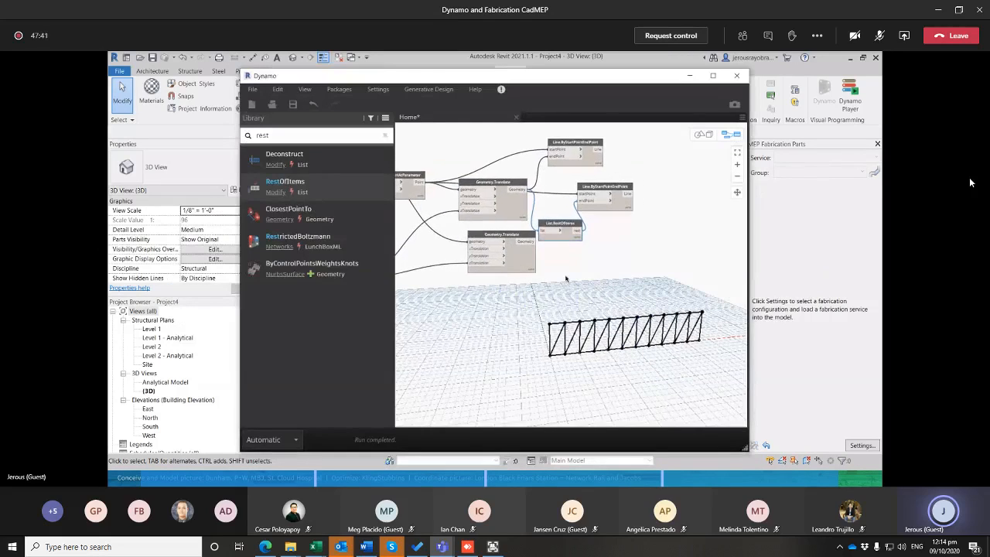
pyautogui.moveTo(291, 136); pyautogui.dragTo(226, 137)
pyautogui.write('beam')
pyautogui.click(287, 181)
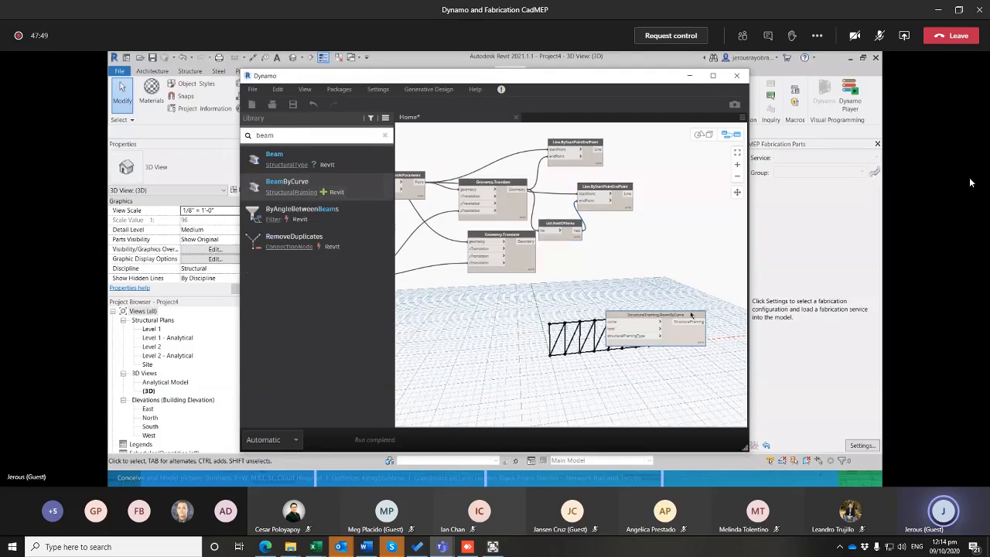
pyautogui.moveTo(662, 325); pyautogui.dragTo(688, 238)
pyautogui.scroll(3, 626, 290)
pyautogui.moveTo(643, 280); pyautogui.dragTo(573, 325, button='middle')
# Place the BeamByCurve node beside the lower line node and connect that node's Line output to the curve input
pyautogui.click(580, 191)
pyautogui.moveTo(612, 265); pyautogui.dragTo(607, 284, button='middle')
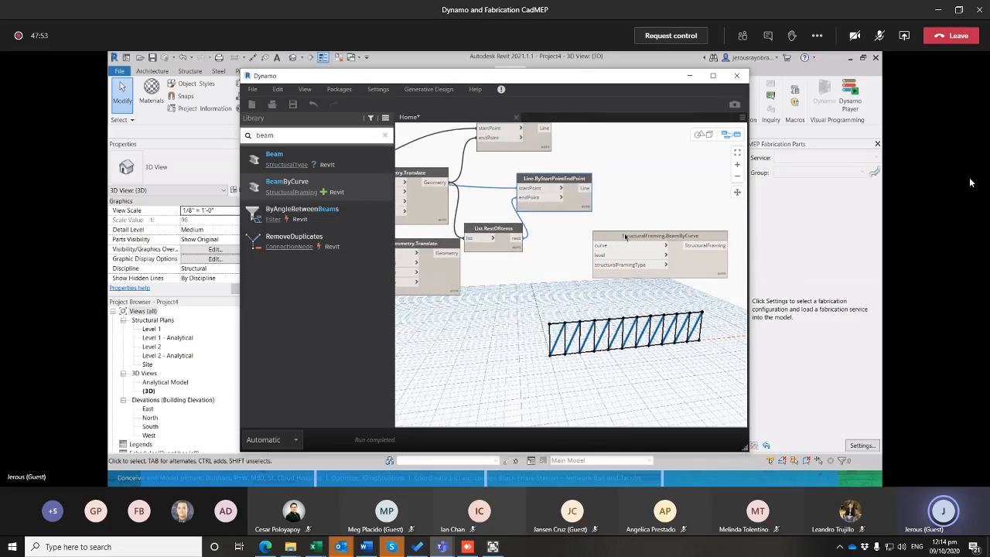
pyautogui.moveTo(625, 237); pyautogui.dragTo(652, 197)
pyautogui.click(584, 204)
pyautogui.click(584, 189)
pyautogui.click(626, 205)
# Search the library for level and add the Levels selection node to the graph
pyautogui.doubleClick(347, 135)
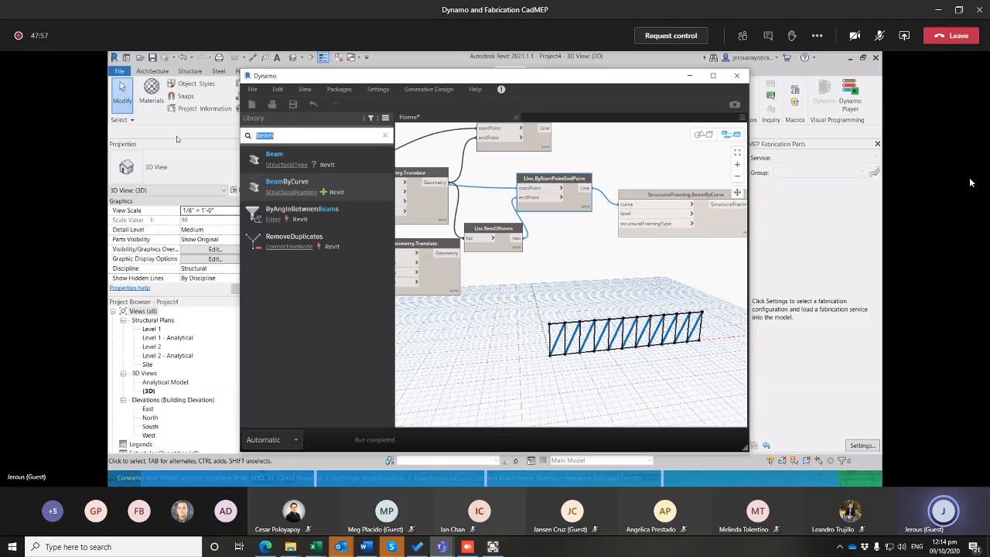
pyautogui.write('level')
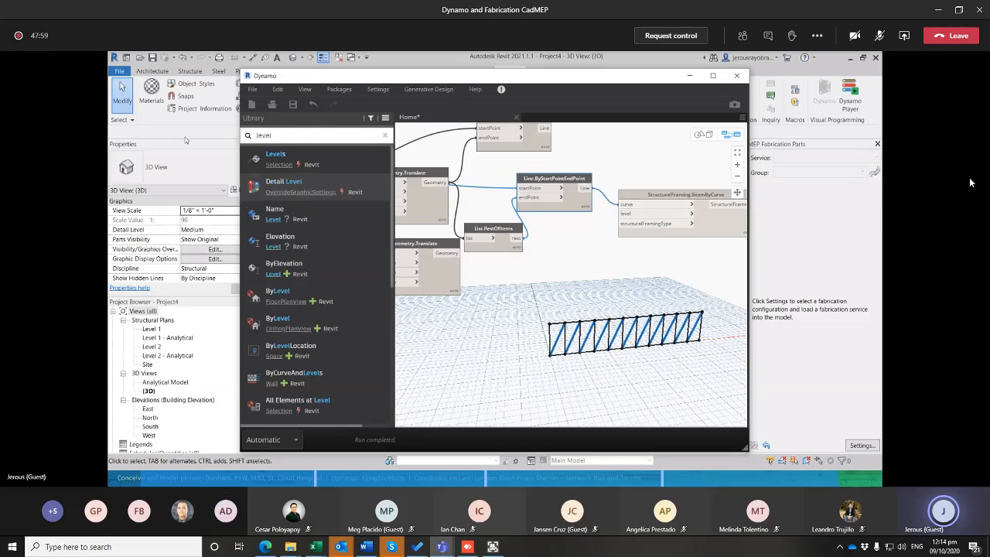
pyautogui.click(275, 154)
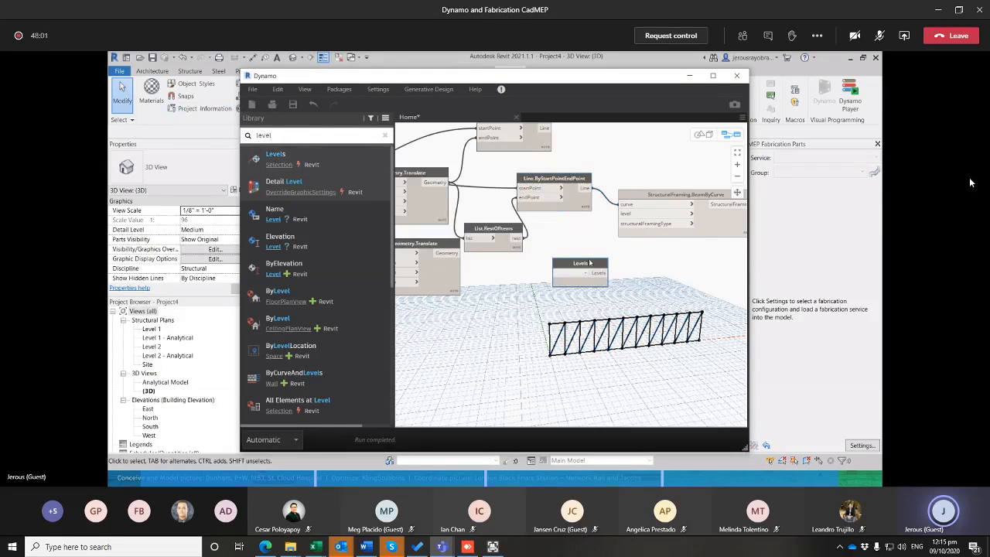
# Connect the Levels node to BeamByCurve's level input and choose Level 1
pyautogui.click(607, 272)
pyautogui.click(625, 223)
pyautogui.moveTo(581, 267); pyautogui.dragTo(571, 247)
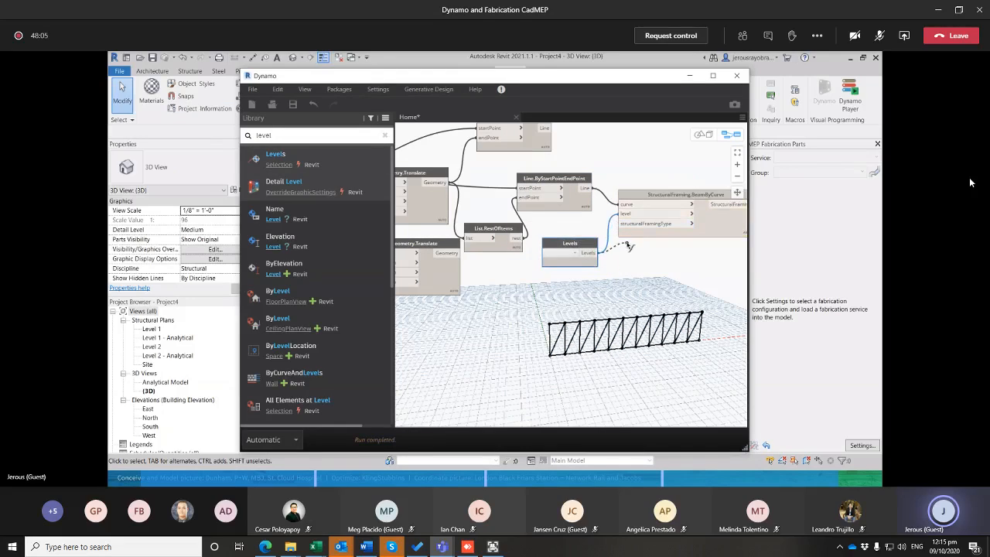
pyautogui.click(575, 254)
pyautogui.click(551, 261)
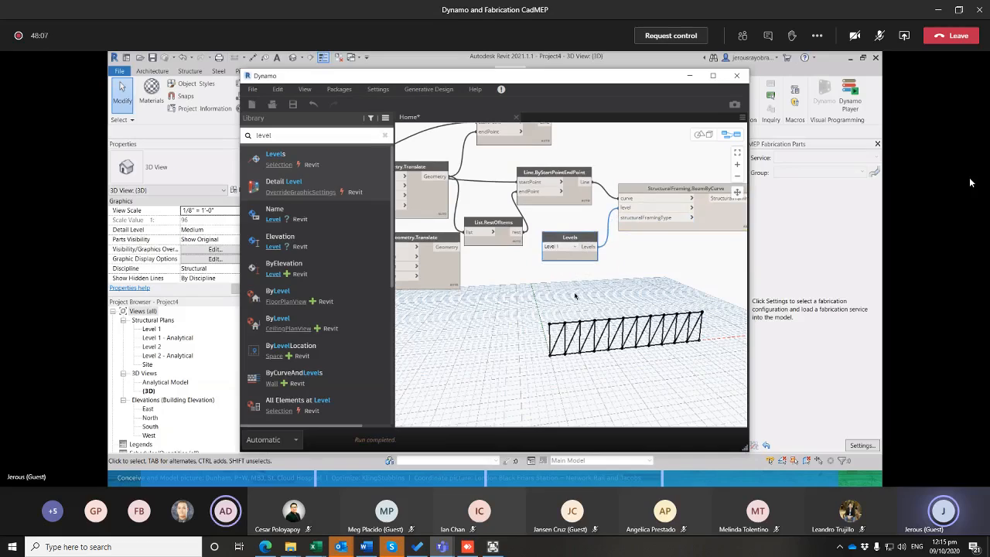
# Search the library for framing, add the Structural Framing Types node, and connect it to BeamByCurve's structuralFramingType input
pyautogui.moveTo(292, 137); pyautogui.dragTo(170, 138)
pyautogui.write('faaming')
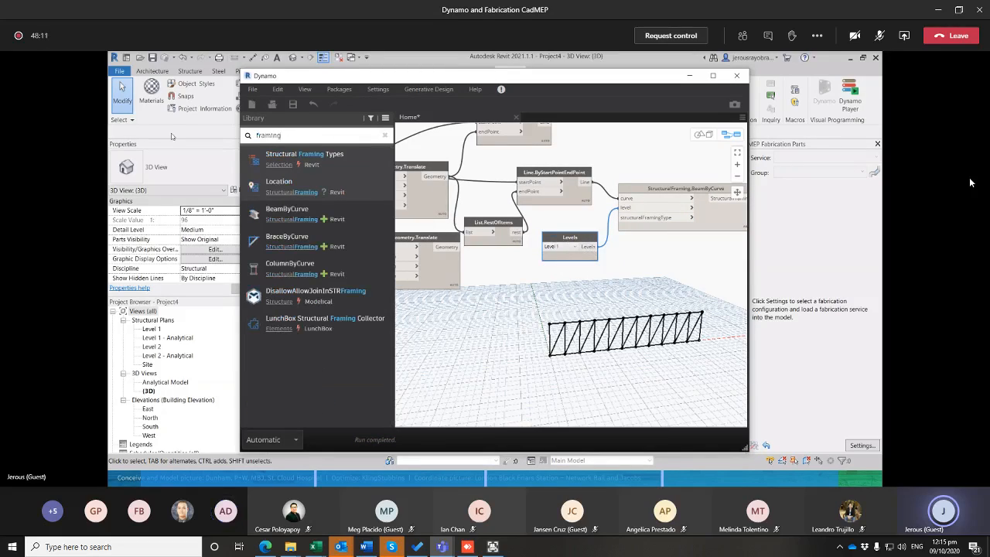
pyautogui.click(337, 163)
pyautogui.scroll(3, 611, 280)
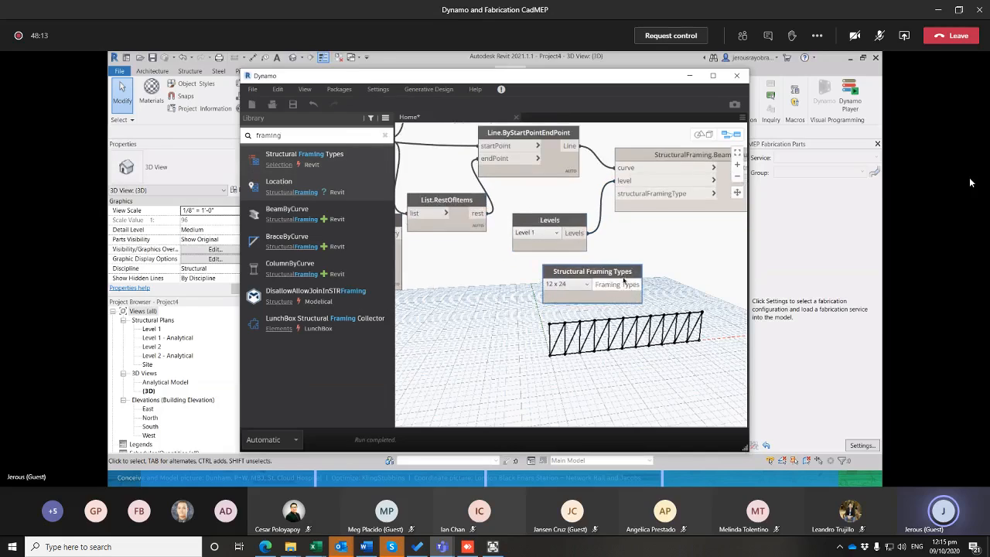
pyautogui.moveTo(587, 283); pyautogui.dragTo(617, 180)
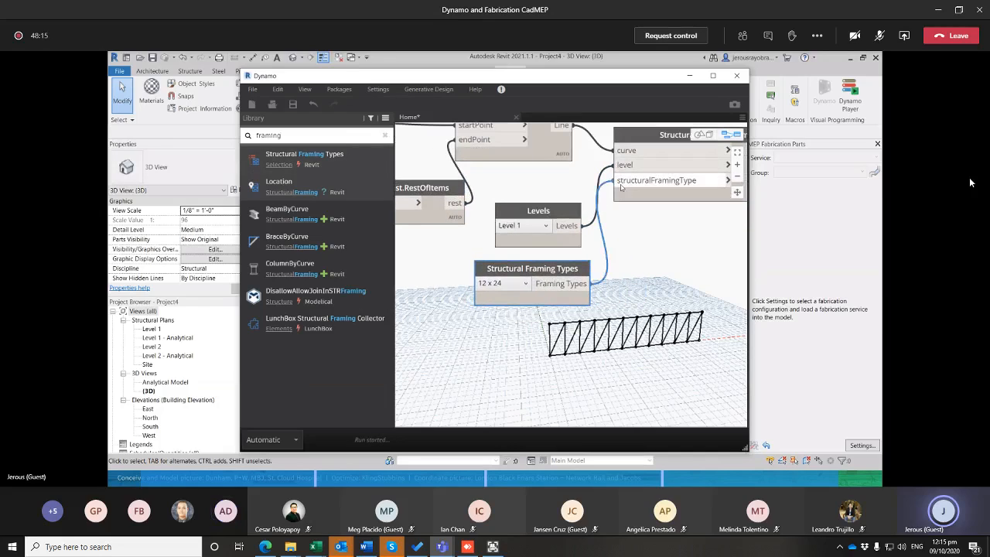
# Choose HSS6X6X1/2 in the Structural Framing Types node and space out that node and the Levels node
pyautogui.moveTo(538, 210); pyautogui.dragTo(512, 178)
pyautogui.click(495, 284)
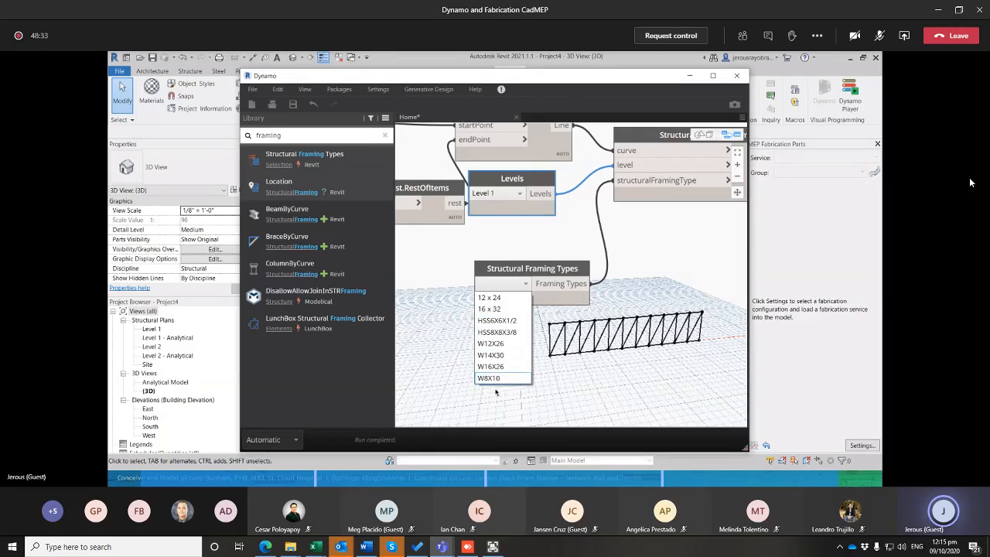
pyautogui.click(500, 323)
pyautogui.moveTo(564, 304)
pyautogui.mouseDown()
pyautogui.moveTo(541, 308)
pyautogui.moveTo(550, 304)
pyautogui.mouseUp()
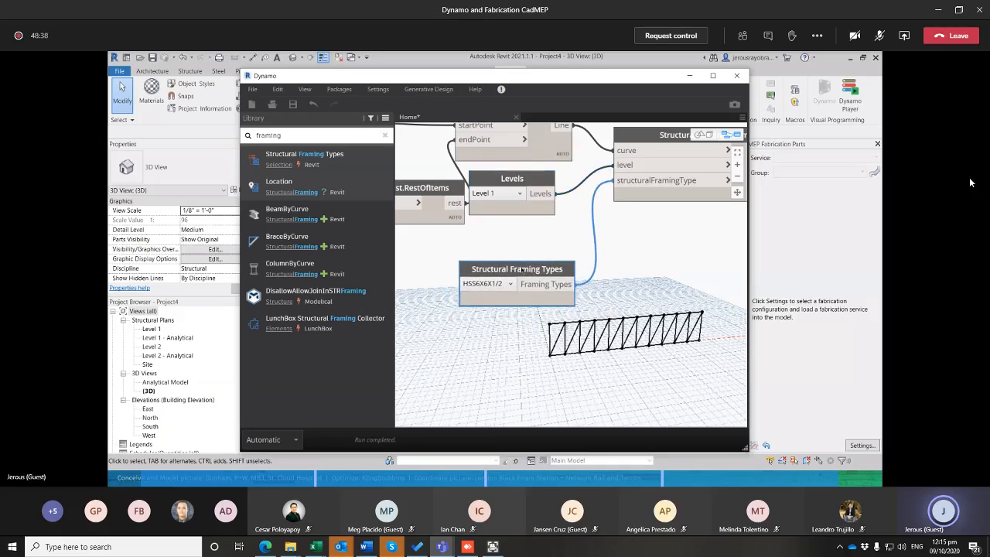
# Switch to Revit's 3D view of the generated beams and set its visual style to Shaded
pyautogui.click(695, 78)
pyautogui.keyDown('shift'); pyautogui.moveTo(515, 284); pyautogui.dragTo(510, 329, button='middle'); pyautogui.keyUp('shift')
pyautogui.scroll(3, 368, 219)
pyautogui.moveTo(369, 220); pyautogui.dragTo(353, 272, button='middle')
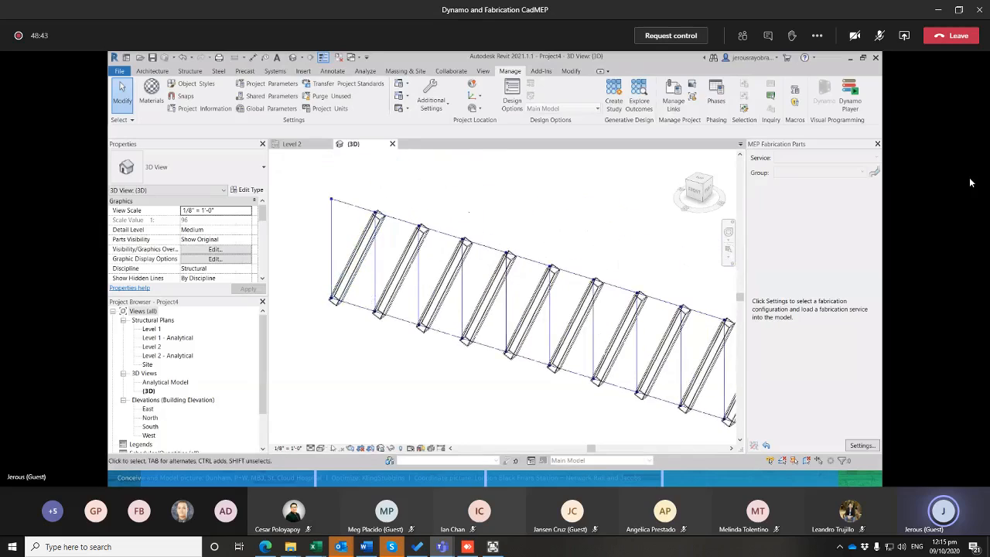
pyautogui.scroll(-2, 365, 263)
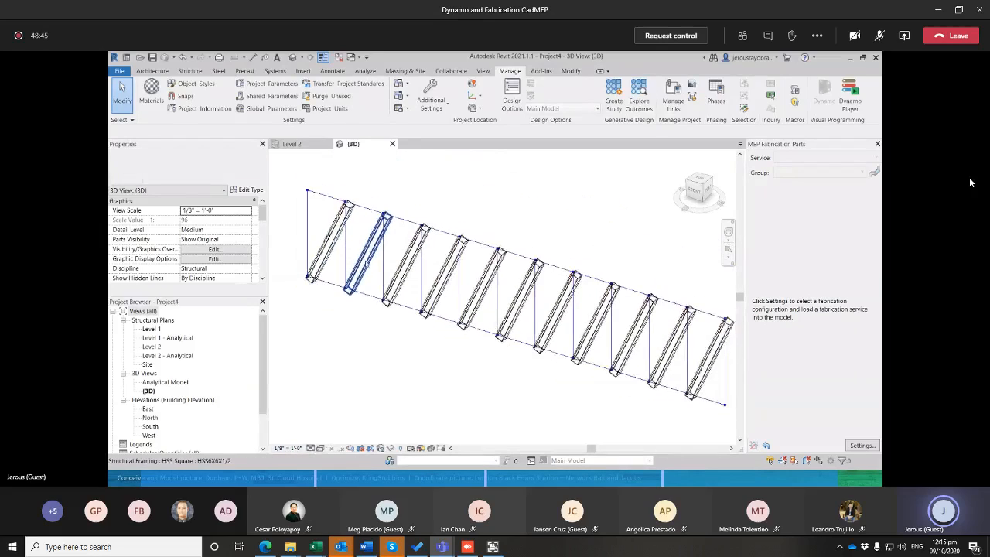
pyautogui.click(343, 268)
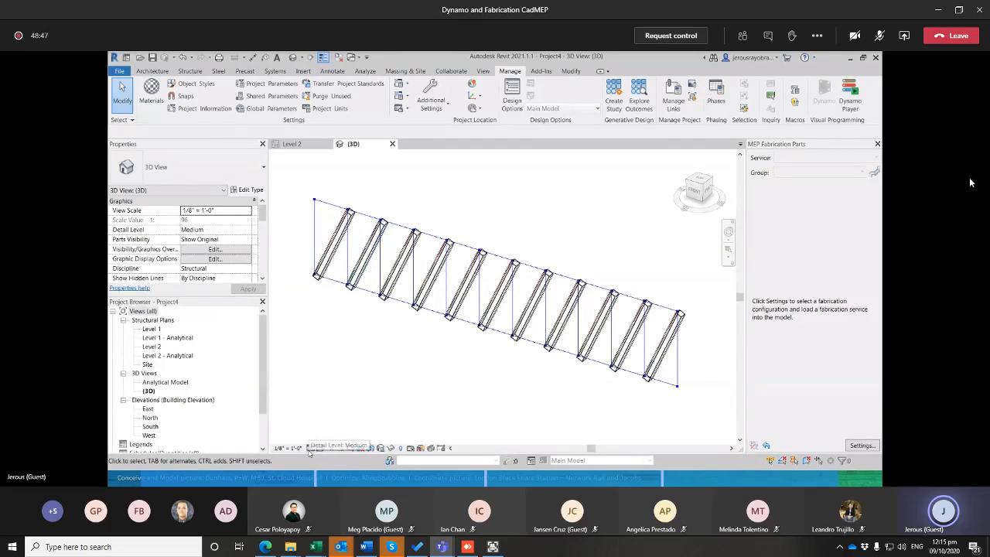
pyautogui.click(320, 448)
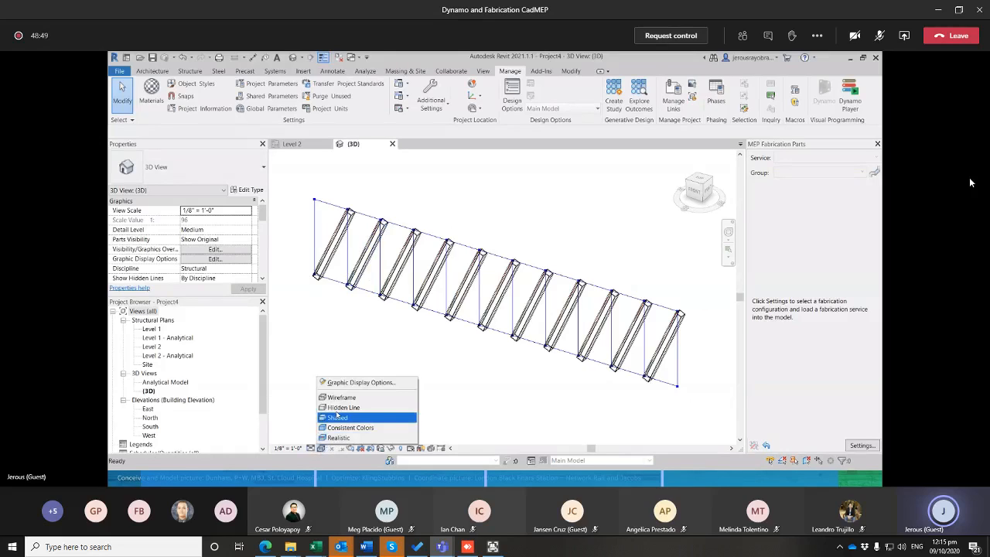
pyautogui.click(337, 418)
# Examine the shaded diagonal beams up close and as a whole in the 3D view
pyautogui.scroll(2, 632, 334)
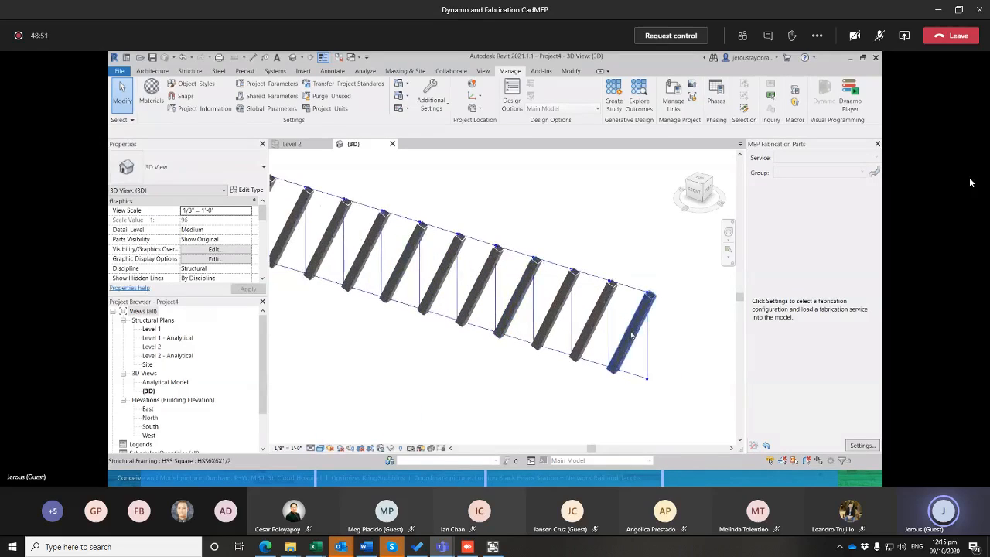
pyautogui.scroll(4, 526, 298)
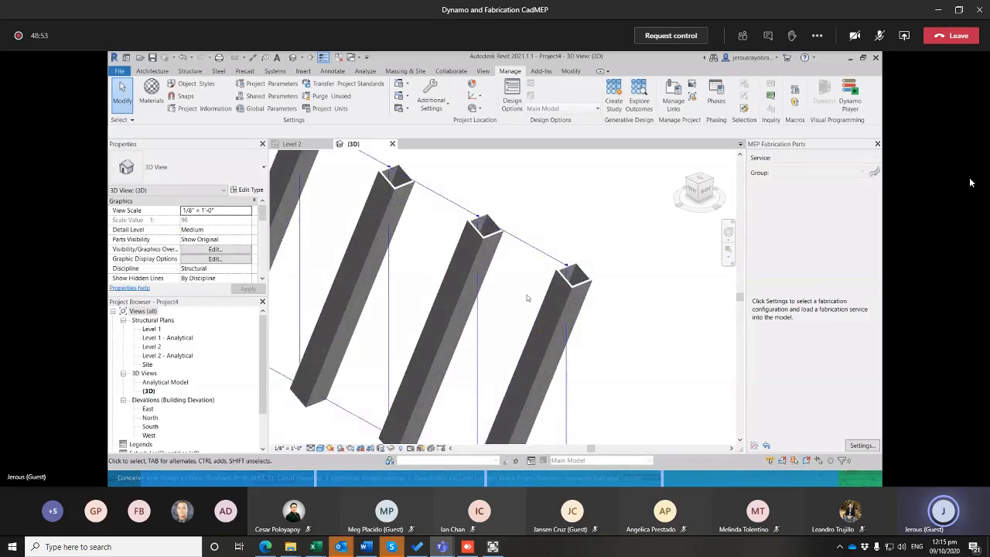
pyautogui.scroll(-6, 647, 288)
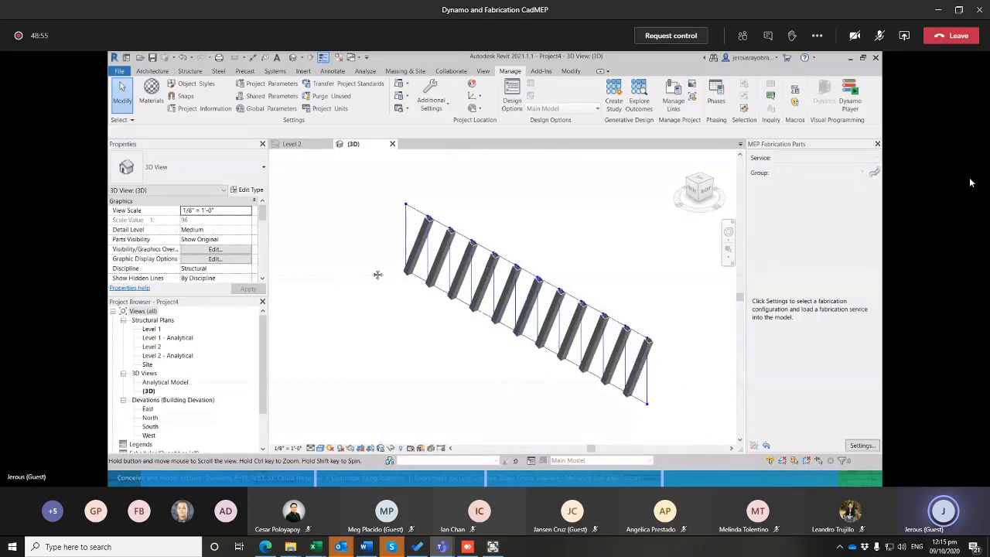
pyautogui.scroll(6, 416, 253)
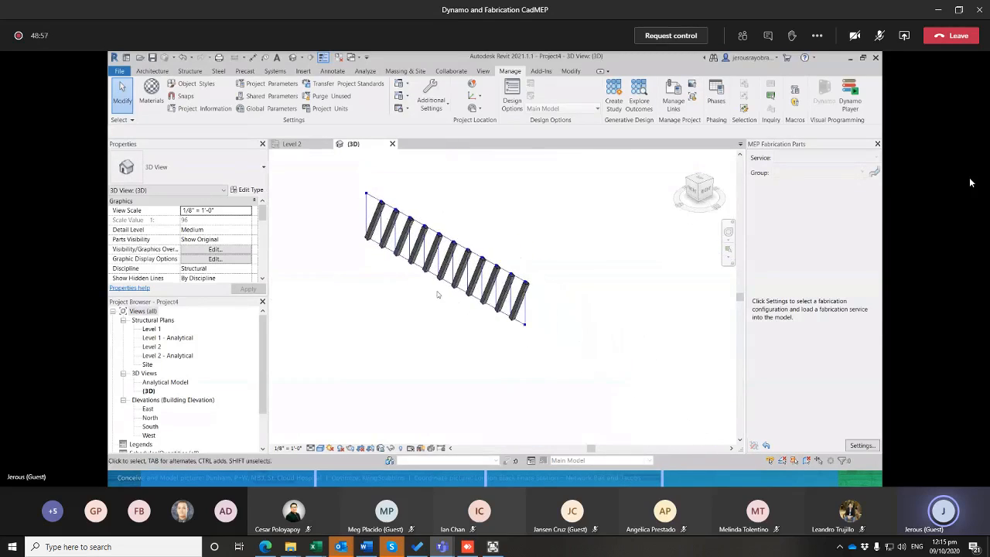
pyautogui.moveTo(458, 281); pyautogui.dragTo(507, 318, button='middle')
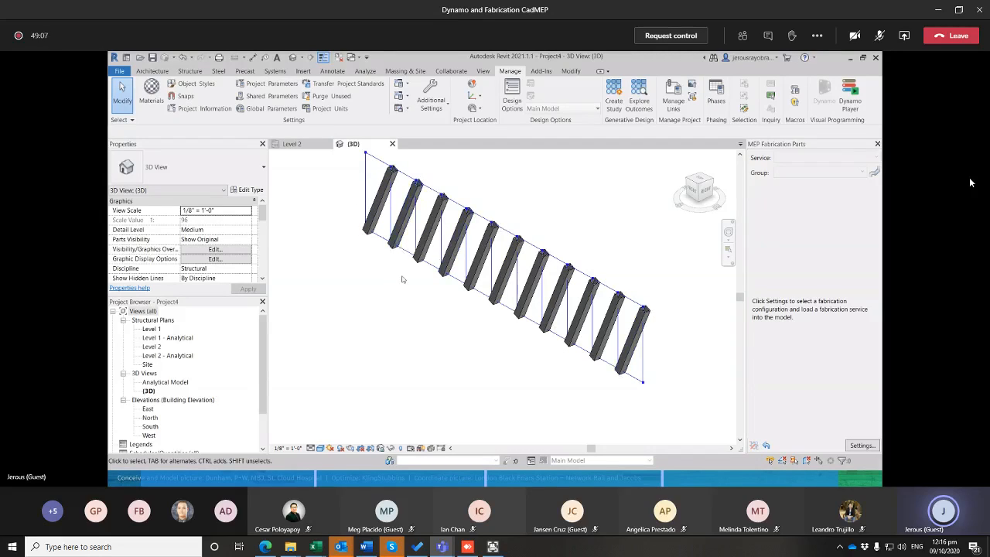
pyautogui.scroll(-1, 401, 277)
# Close the Dynamo window and return to Revit's 3D view
pyautogui.hotkey('alt', 'Tab')
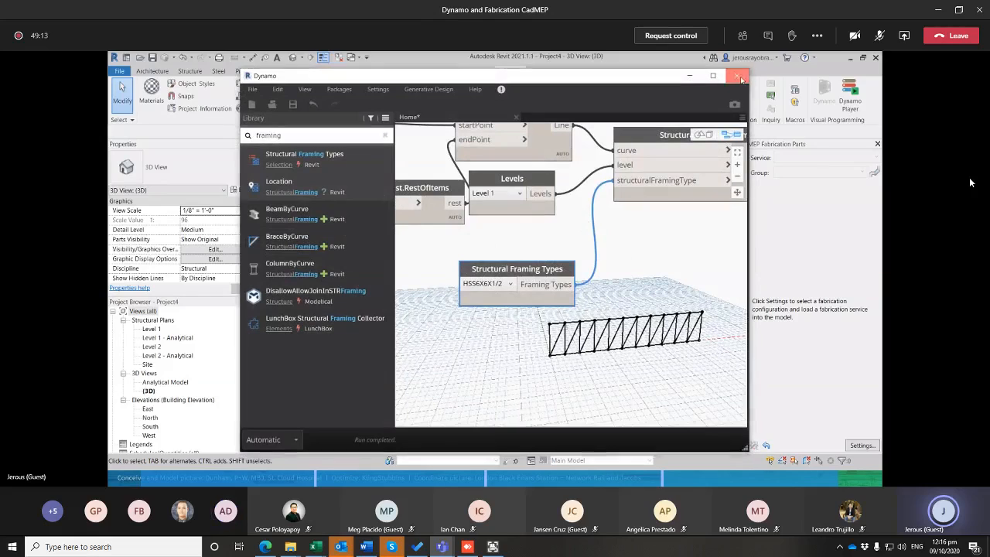
pyautogui.click(741, 77)
pyautogui.click(505, 297)
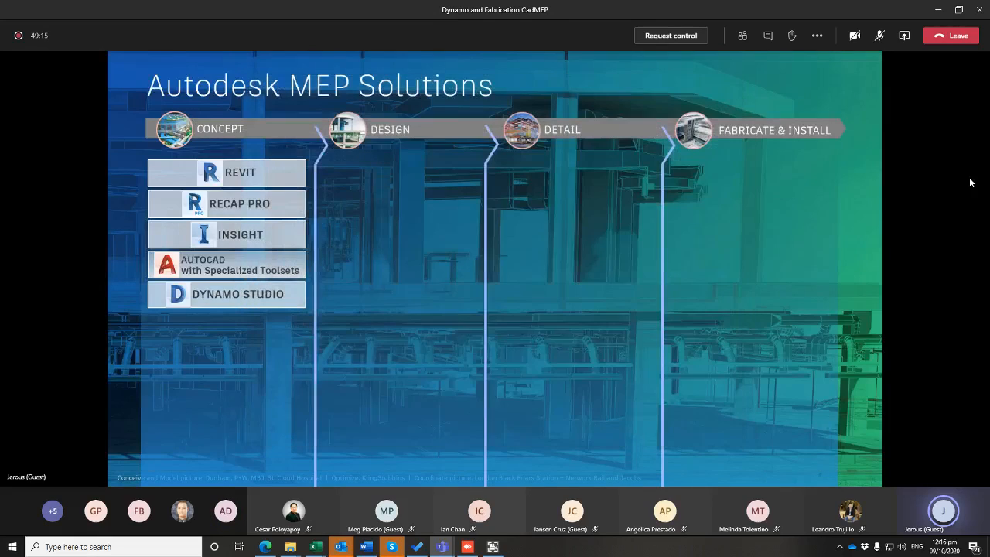
pyautogui.hotkey('alt', 'Tab')
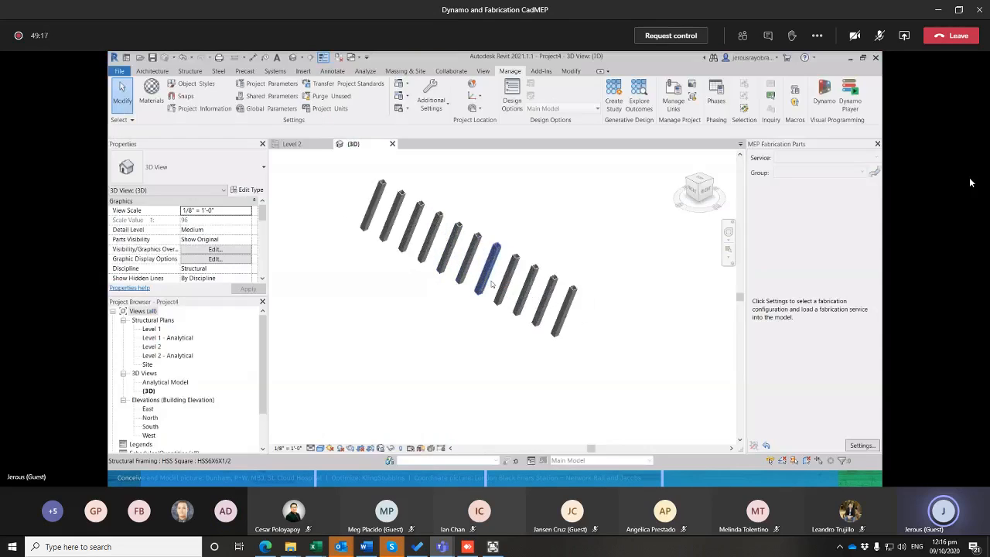
# Examine the remaining beams from different angles in the 3D view and select several of them
pyautogui.scroll(-3, 499, 298)
pyautogui.scroll(3, 489, 284)
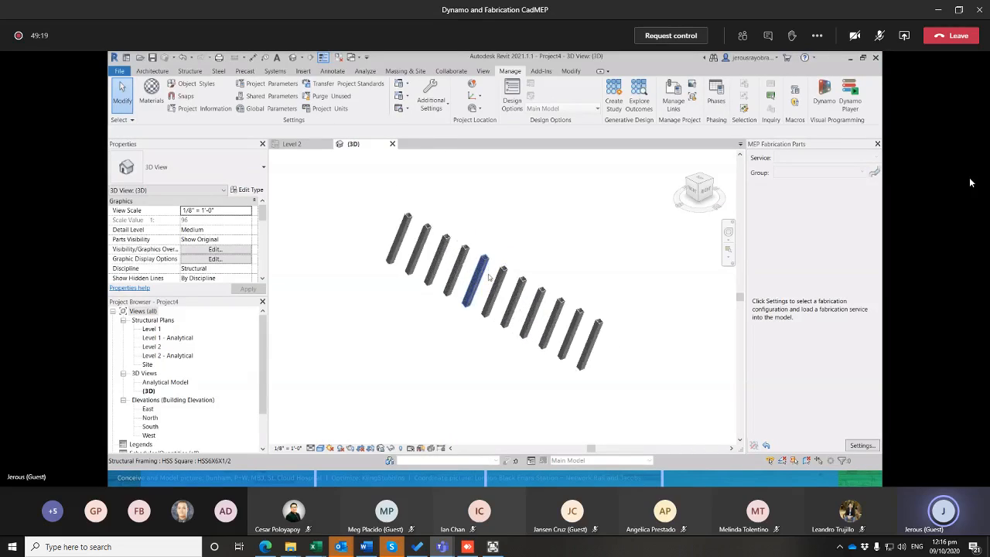
pyautogui.keyDown('shift'); pyautogui.moveTo(489, 285); pyautogui.dragTo(427, 270, button='middle'); pyautogui.keyUp('shift')
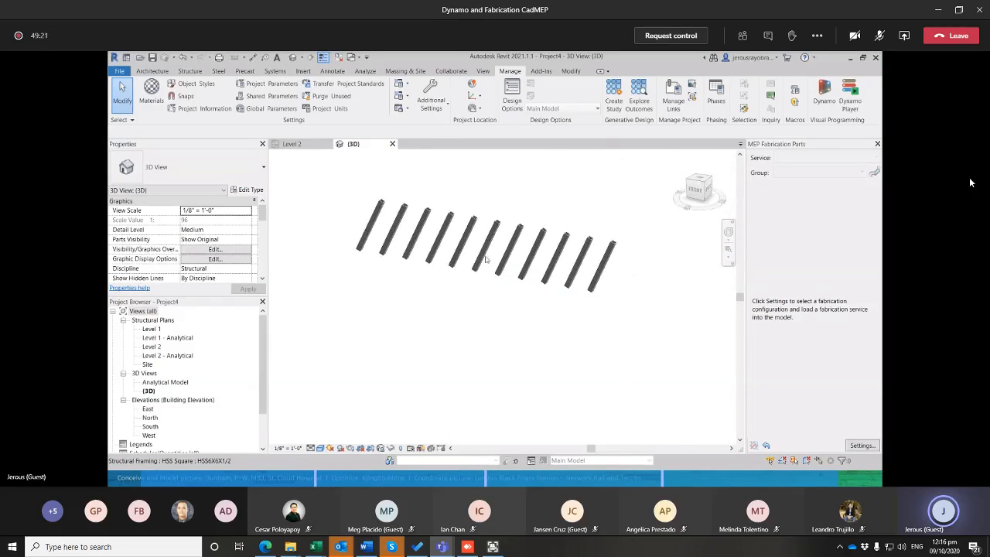
pyautogui.moveTo(645, 274); pyautogui.dragTo(423, 304)
pyautogui.scroll(-2, 423, 304)
pyautogui.scroll(-1, 423, 304)
pyautogui.moveTo(423, 304); pyautogui.dragTo(554, 336, button='middle')
pyautogui.scroll(-5, 489, 305)
pyautogui.scroll(2, 464, 287)
pyautogui.moveTo(441, 287)
pyautogui.mouseDown(button='middle')
pyautogui.moveTo(464, 287)
pyautogui.moveTo(510, 319)
pyautogui.moveTo(438, 288)
pyautogui.mouseUp(button='middle')
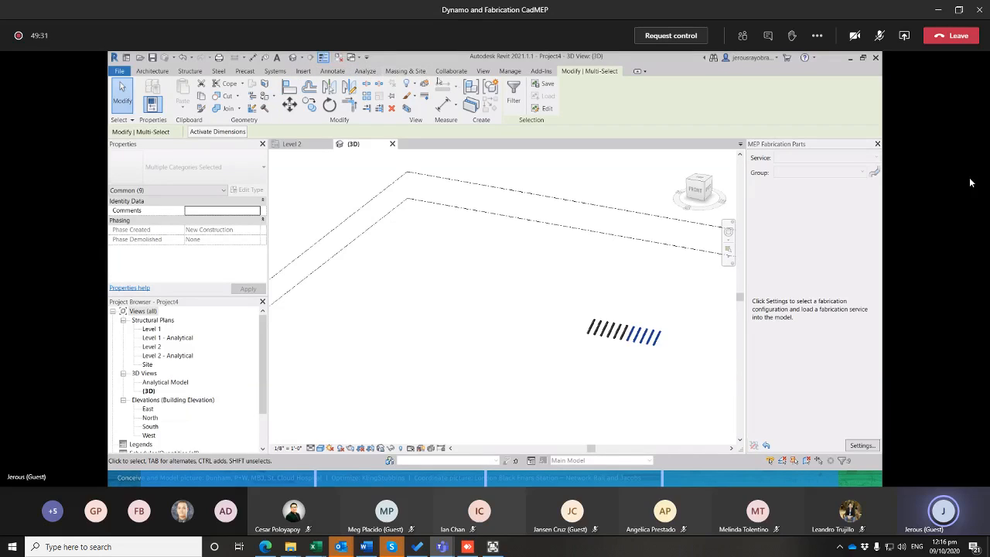
# Draw a straight model line about 84'-6" long on Level 1 in the 3D view, and check it by selecting it
pyautogui.click(155, 72)
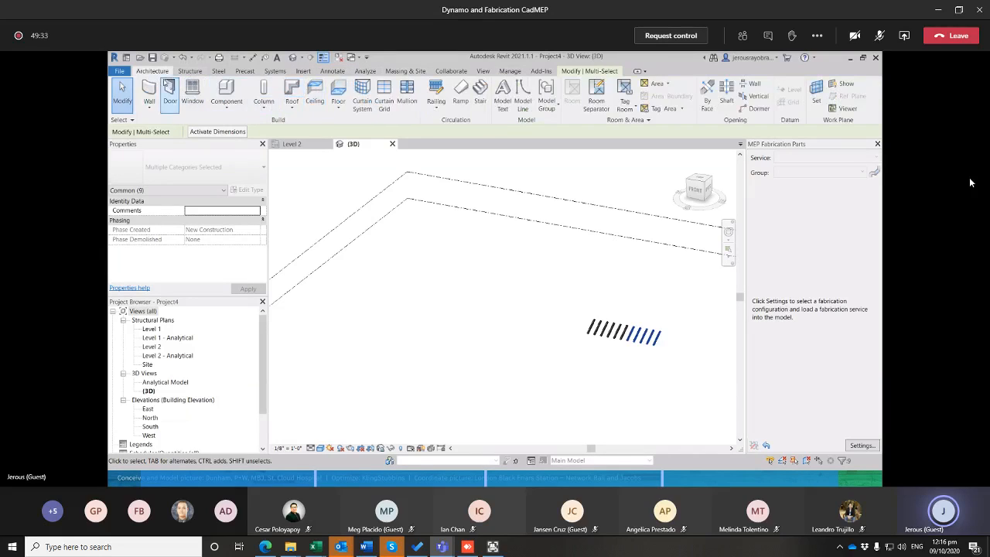
pyautogui.click(523, 97)
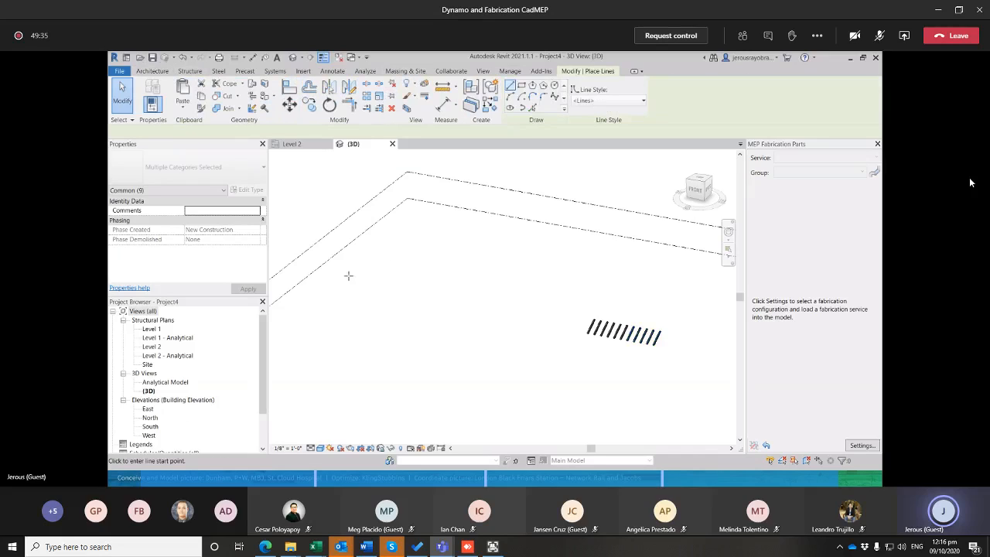
pyautogui.click(332, 307)
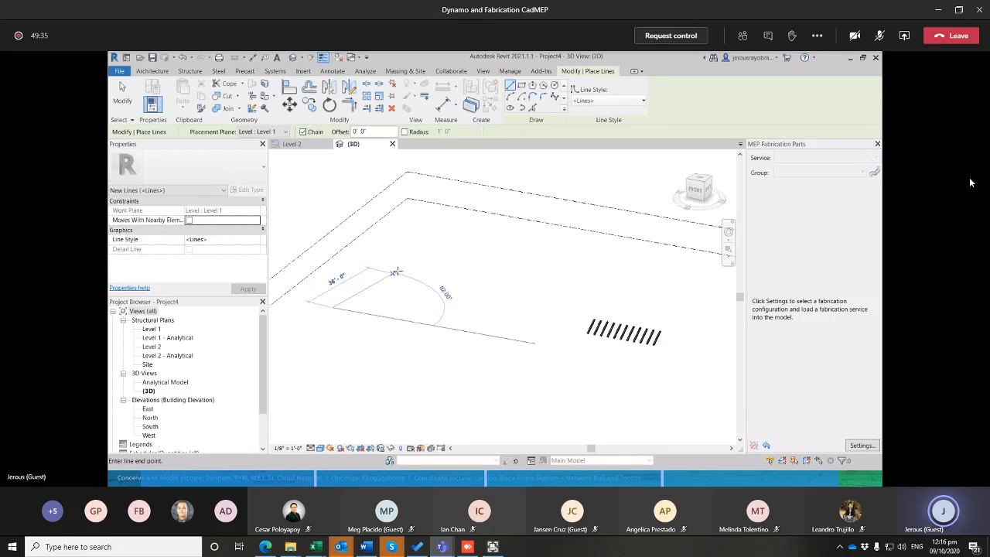
pyautogui.click(526, 254)
pyautogui.scroll(1, 419, 279)
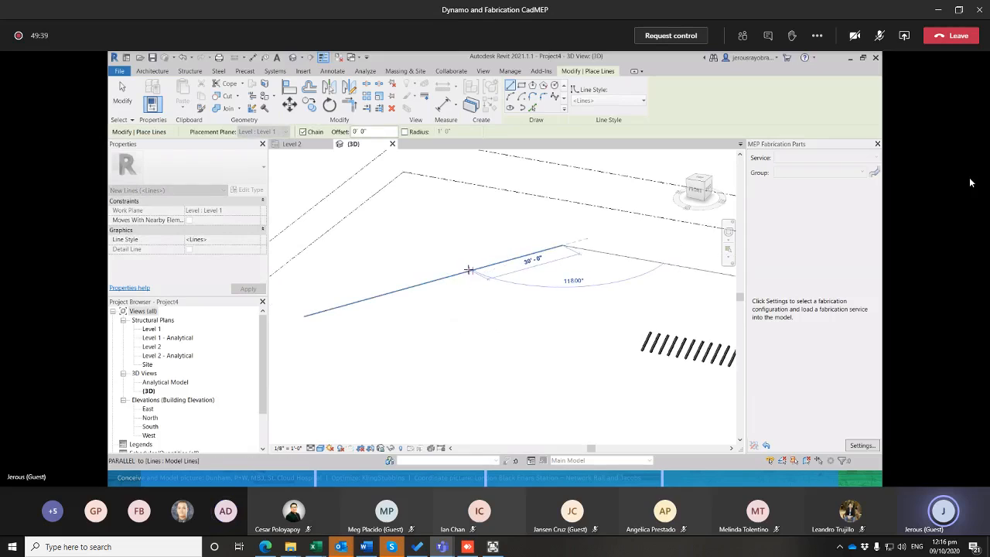
pyautogui.press('Escape')
pyautogui.press('Escape')
pyautogui.moveTo(436, 280); pyautogui.dragTo(446, 282, button='middle')
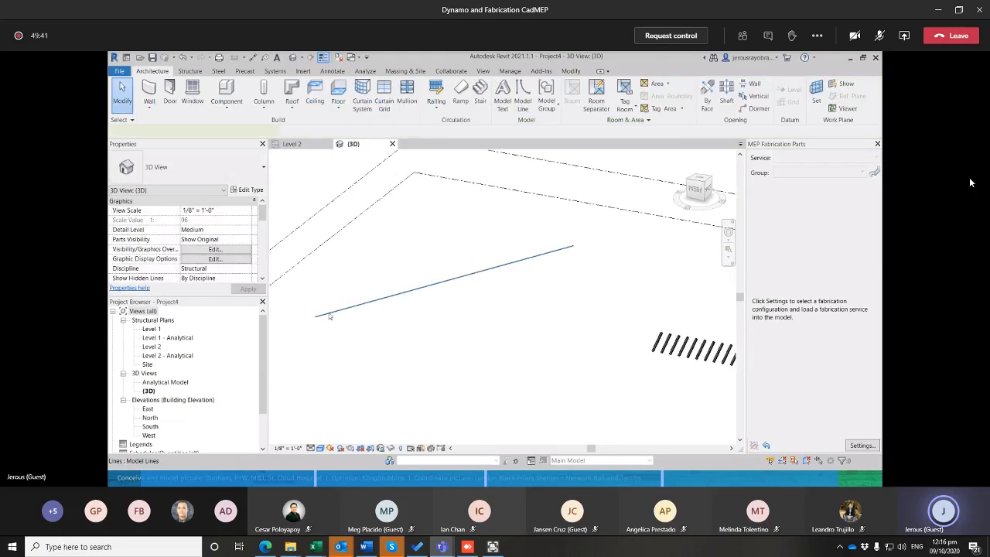
pyautogui.click(330, 313)
pyautogui.moveTo(606, 356)
pyautogui.keyDown('shift'); pyautogui.mouseDown(button='middle')
pyautogui.moveTo(559, 338)
pyautogui.moveTo(436, 327)
pyautogui.mouseUp(button='middle'); pyautogui.keyUp('shift')
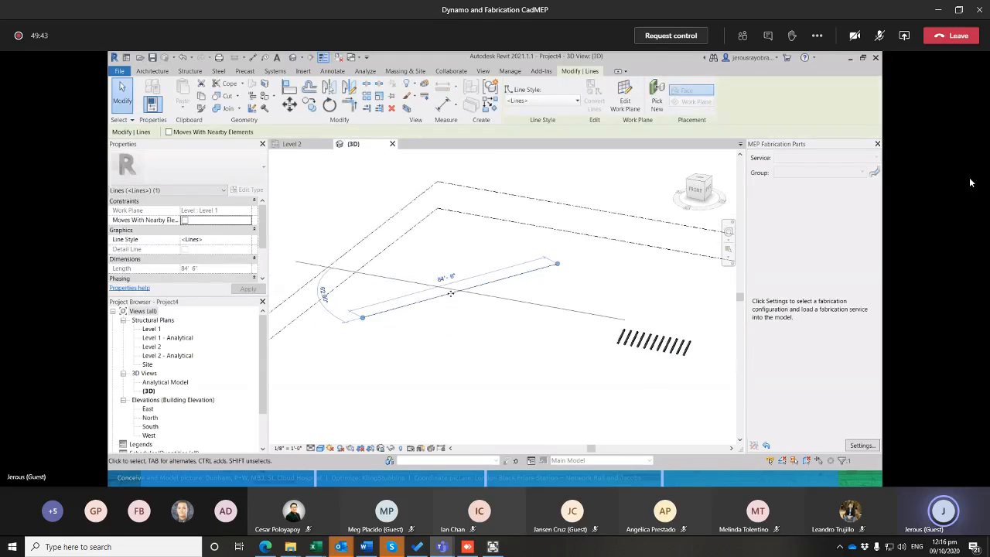
pyautogui.moveTo(402, 291)
pyautogui.keyDown('shift'); pyautogui.mouseDown(button='middle')
pyautogui.moveTo(377, 313)
pyautogui.moveTo(377, 329)
pyautogui.mouseUp(button='middle'); pyautogui.keyUp('shift')
pyautogui.click(461, 272)
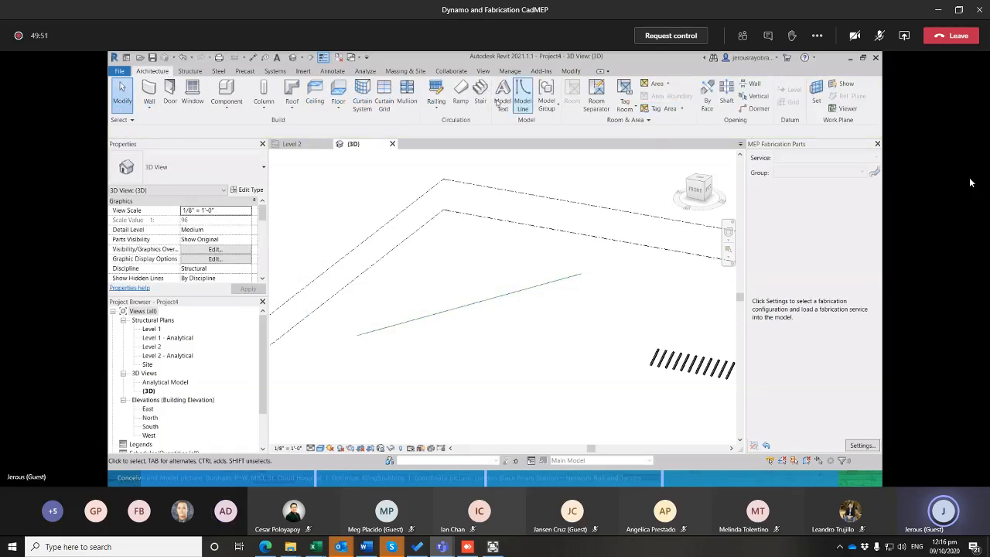
# Launch Dynamo and open the Dynamic Structural Thingy.dyn graph from the Desktop
pyautogui.click(509, 71)
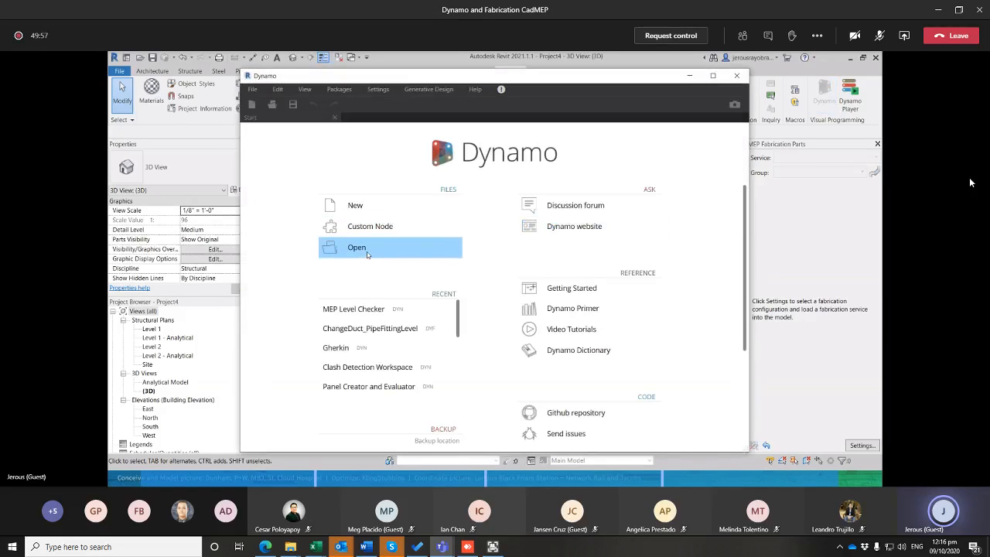
pyautogui.click(367, 254)
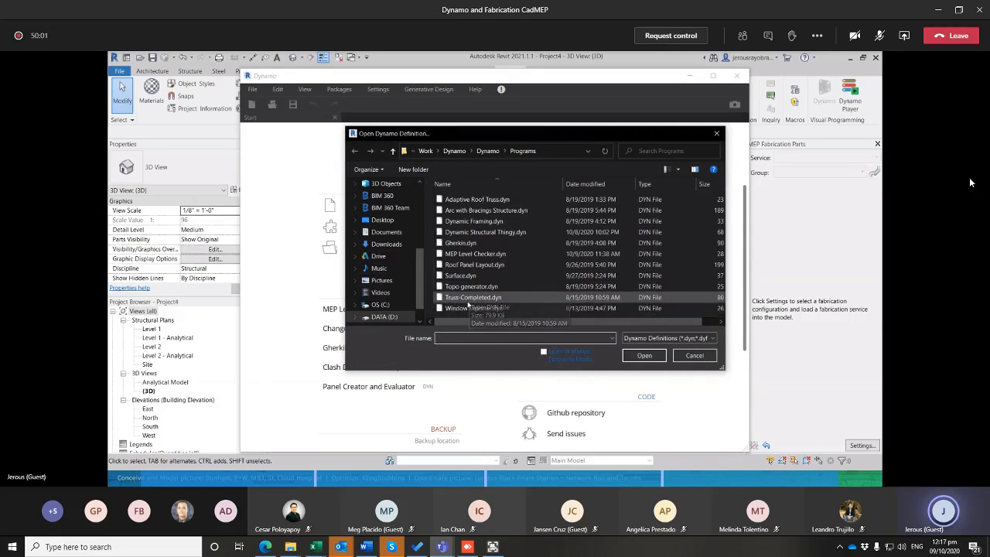
pyautogui.click(382, 220)
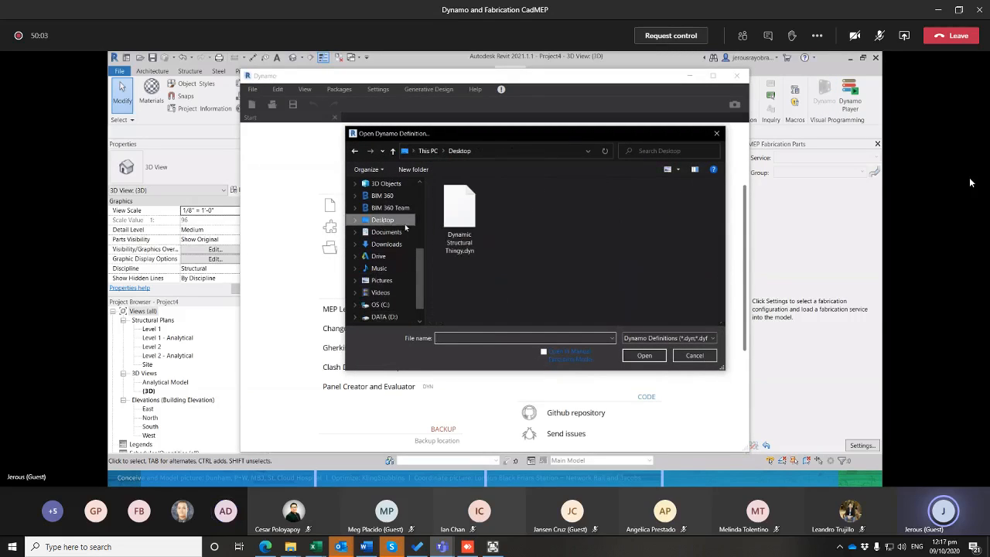
pyautogui.click(468, 234)
pyautogui.click(644, 356)
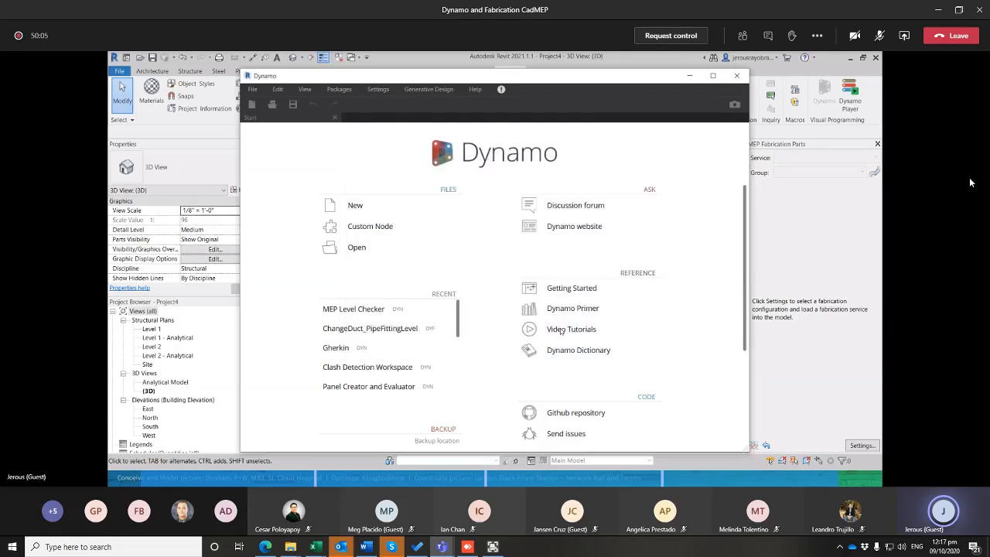
# Assign the new model line to the Select Model Element node and inspect the generated truss in Revit's 3D view
pyautogui.scroll(6, 465, 195)
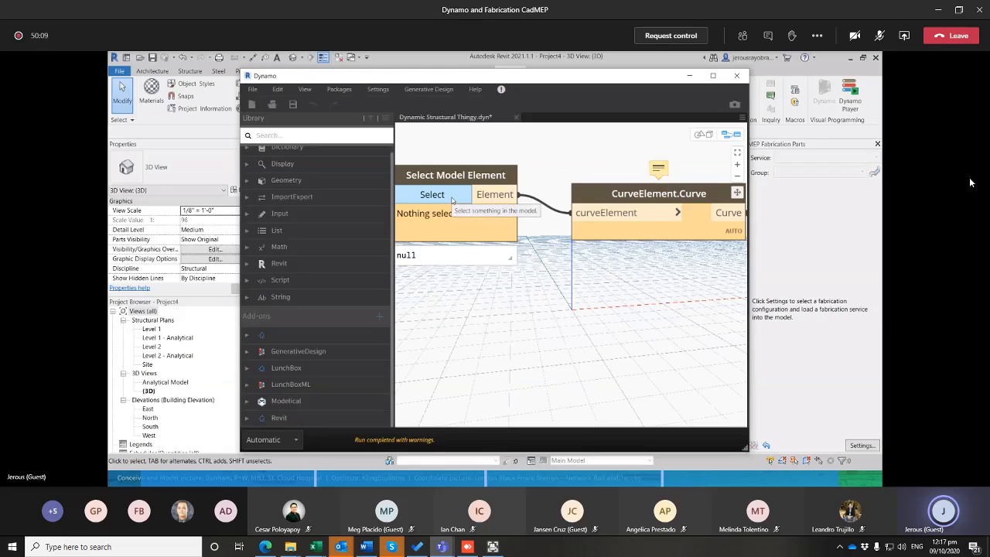
pyautogui.click(452, 196)
pyautogui.click(690, 77)
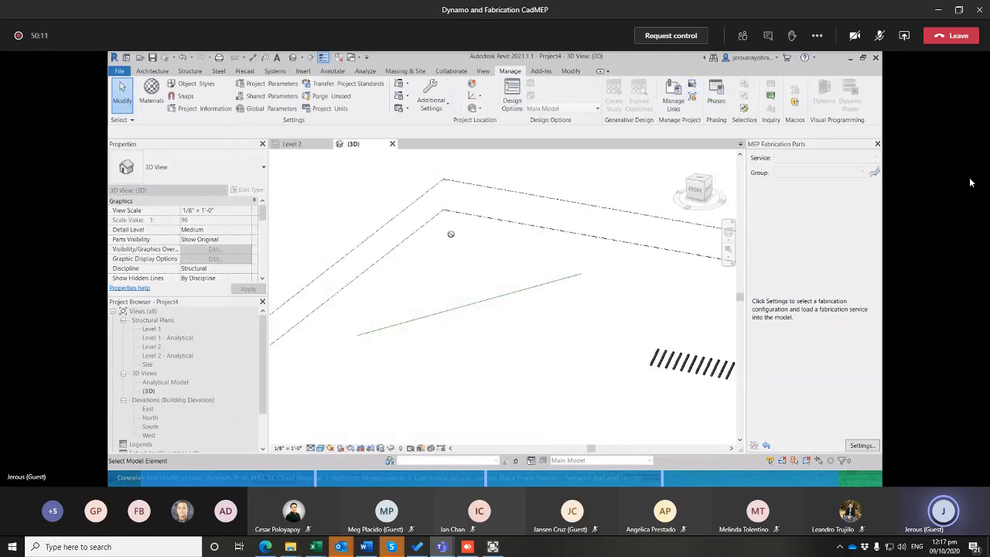
pyautogui.scroll(5, 482, 235)
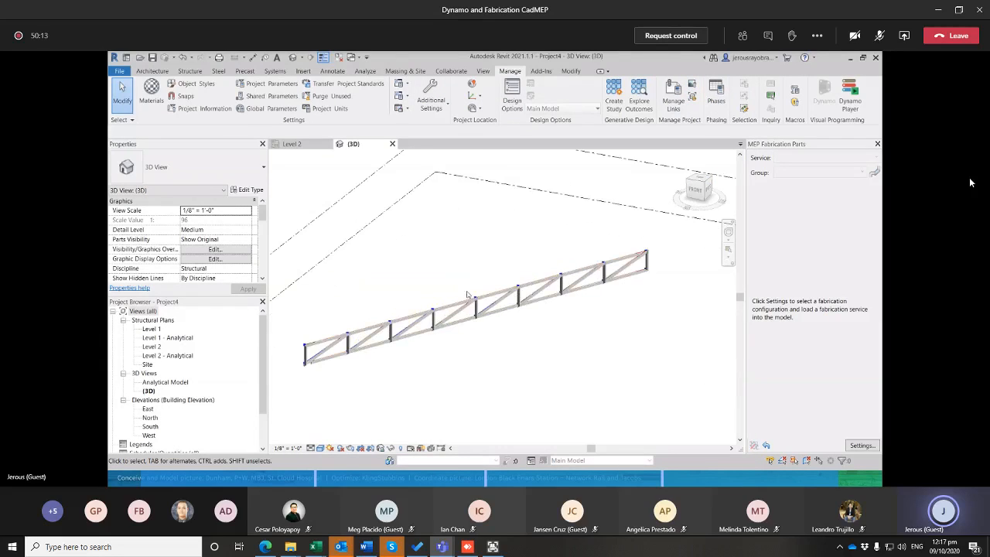
pyautogui.scroll(-3, 490, 252)
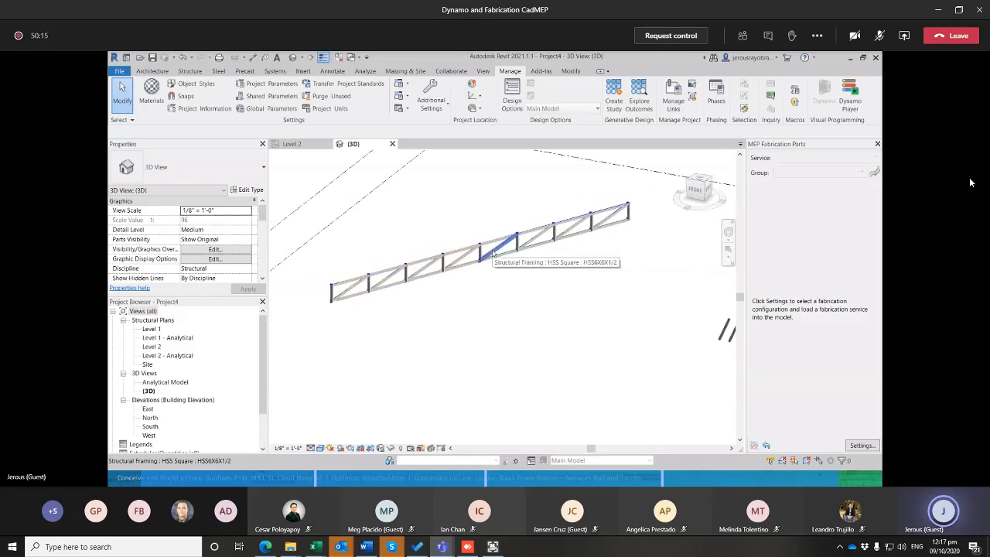
pyautogui.scroll(2, 480, 263)
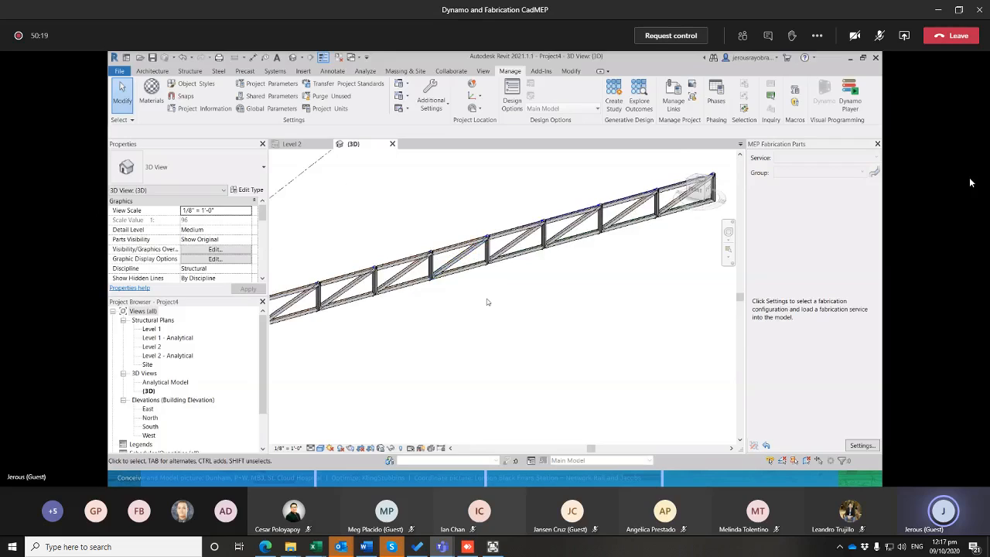
pyautogui.scroll(-1, 497, 288)
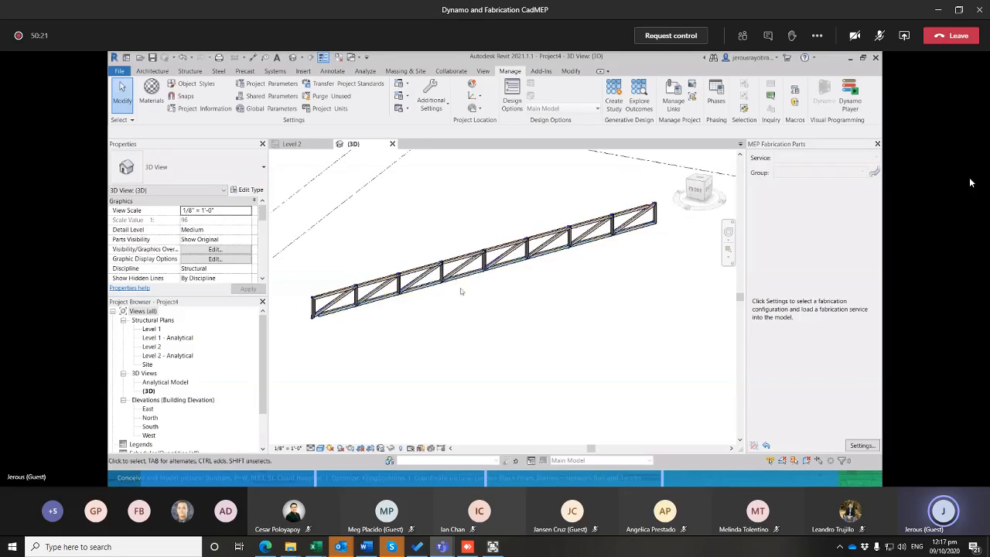
pyautogui.scroll(1, 328, 309)
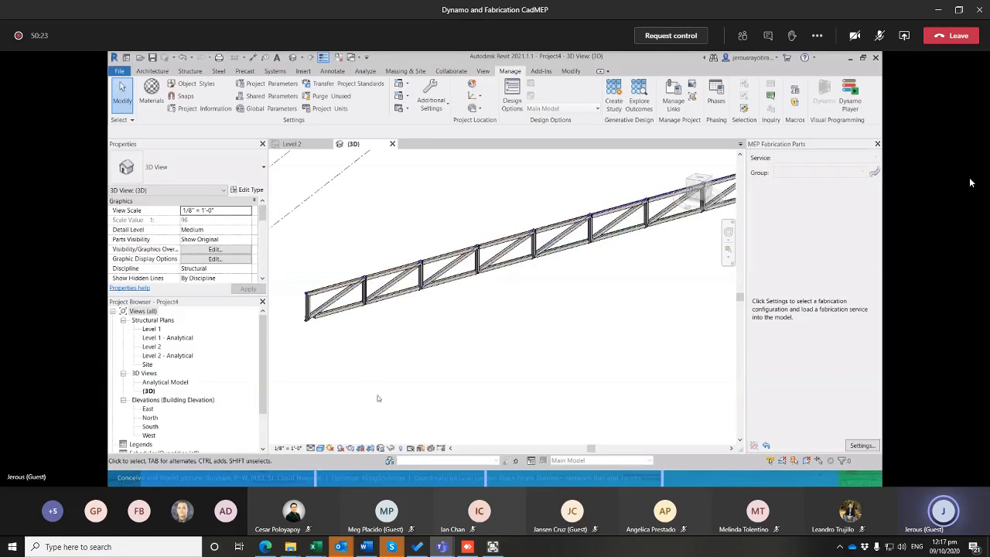
# Increase the Height value in the Dynamo graph and return to Revit to view the whole truss
pyautogui.hotkey('alt', 'Tab')
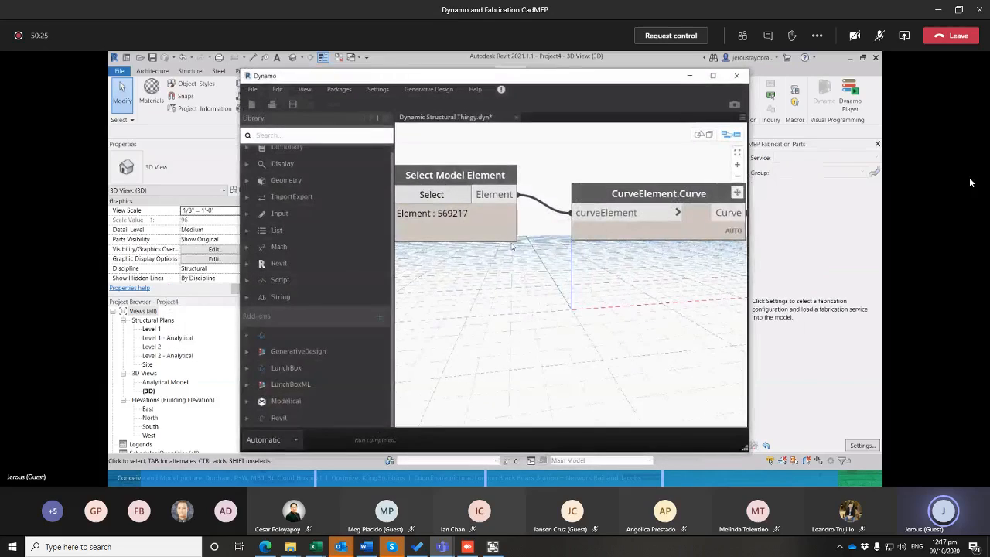
pyautogui.scroll(-5, 512, 246)
pyautogui.scroll(4, 495, 299)
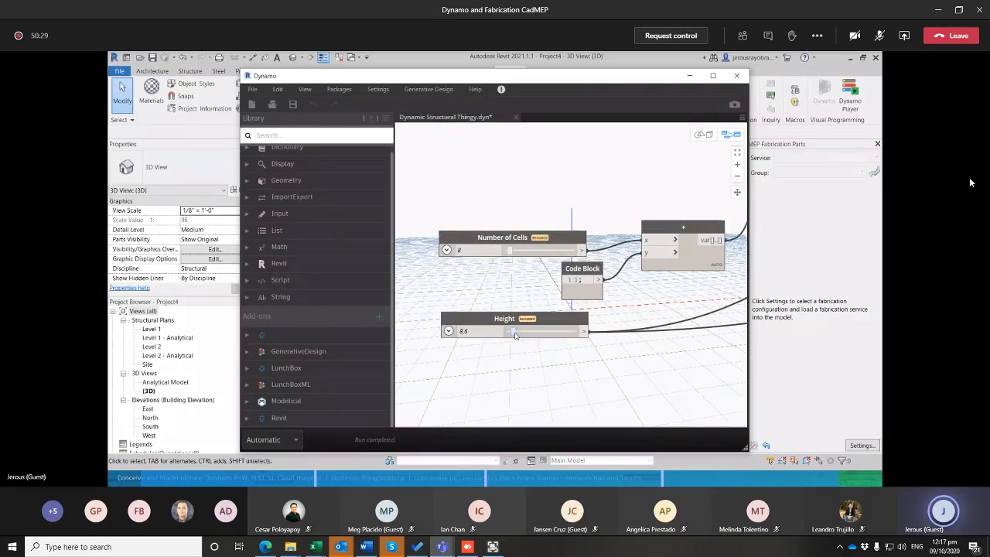
pyautogui.click(689, 75)
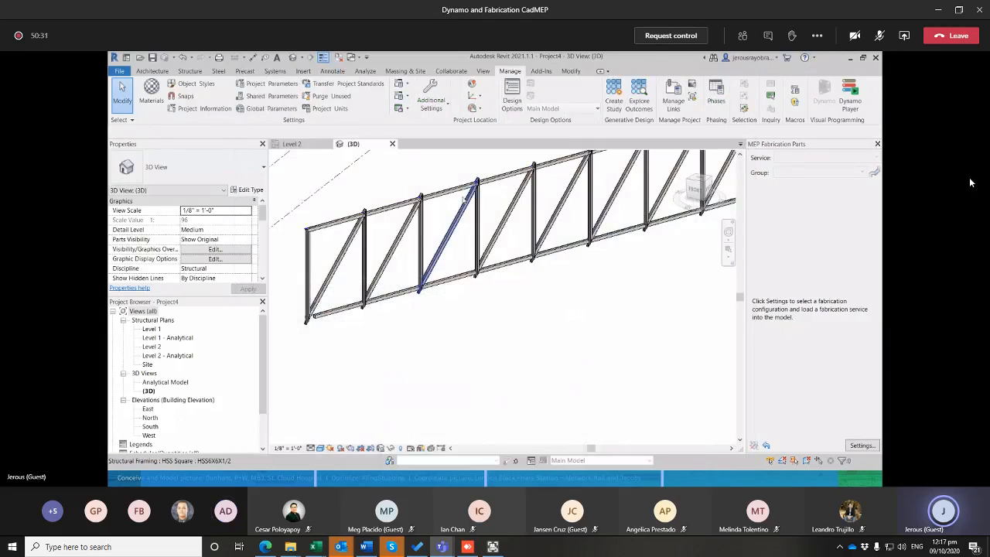
pyautogui.scroll(-2, 534, 243)
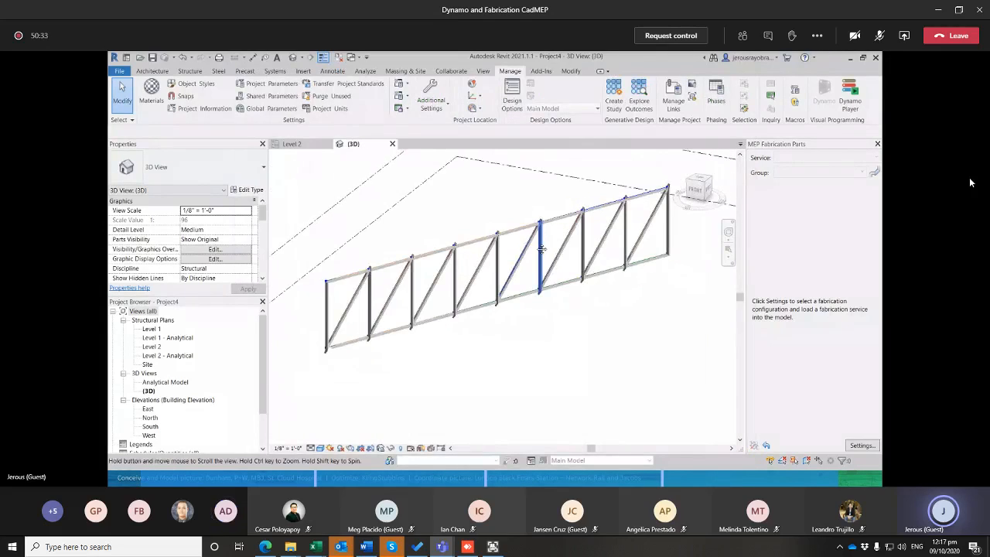
# Set the Structural Framing Types node in the Dynamo graph to W12X26 and return to Revit's 3D view
pyautogui.hotkey('alt', 'Tab')
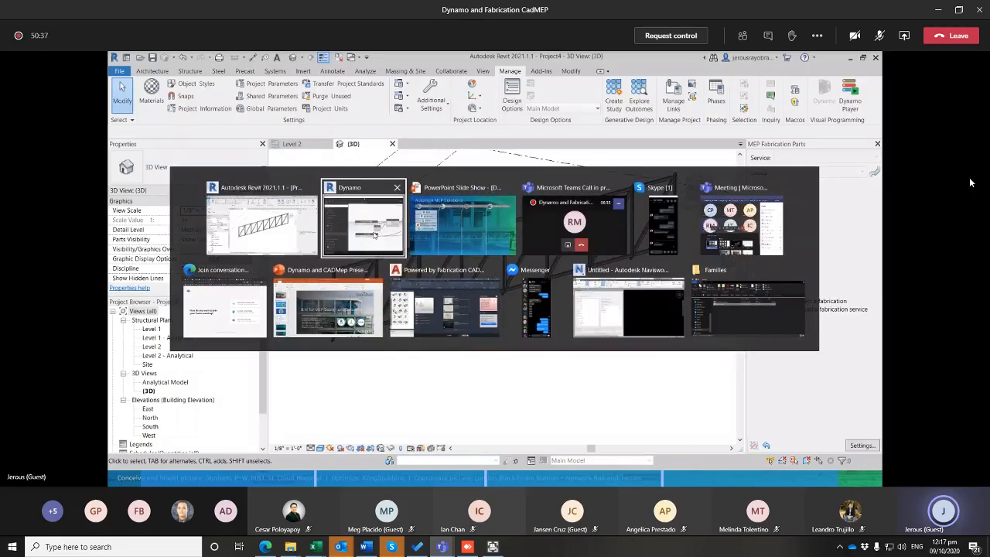
pyautogui.click(375, 234)
pyautogui.scroll(-5, 641, 266)
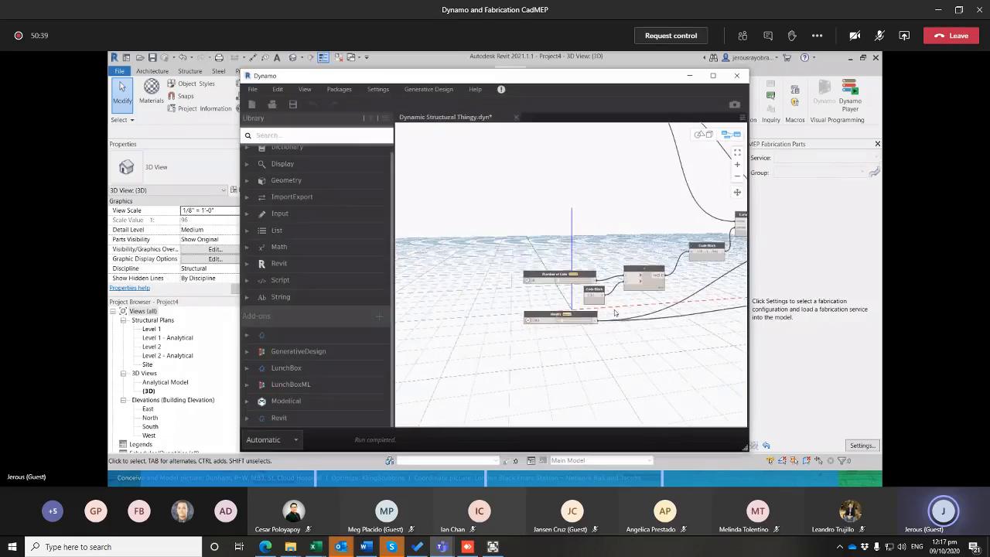
pyautogui.scroll(6, 641, 266)
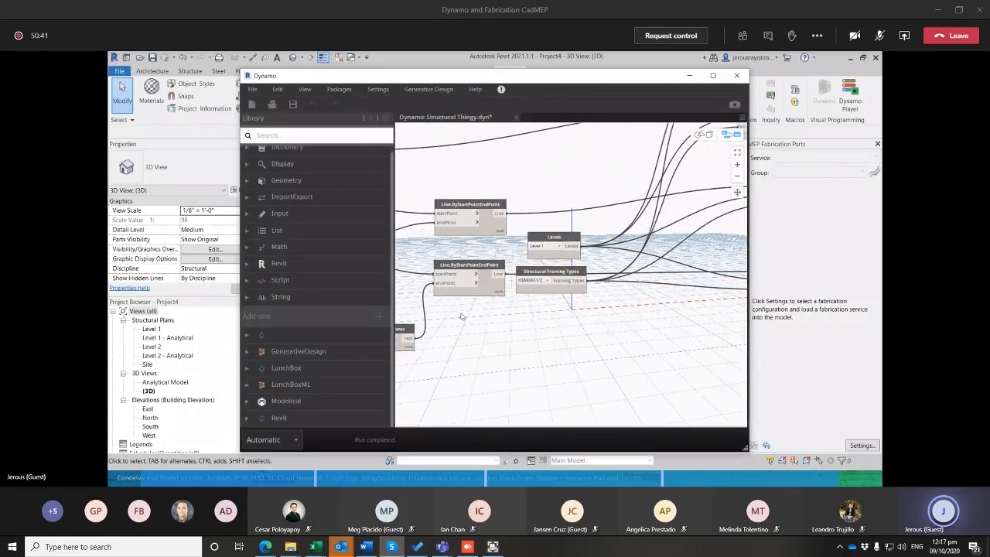
pyautogui.scroll(-5, 509, 321)
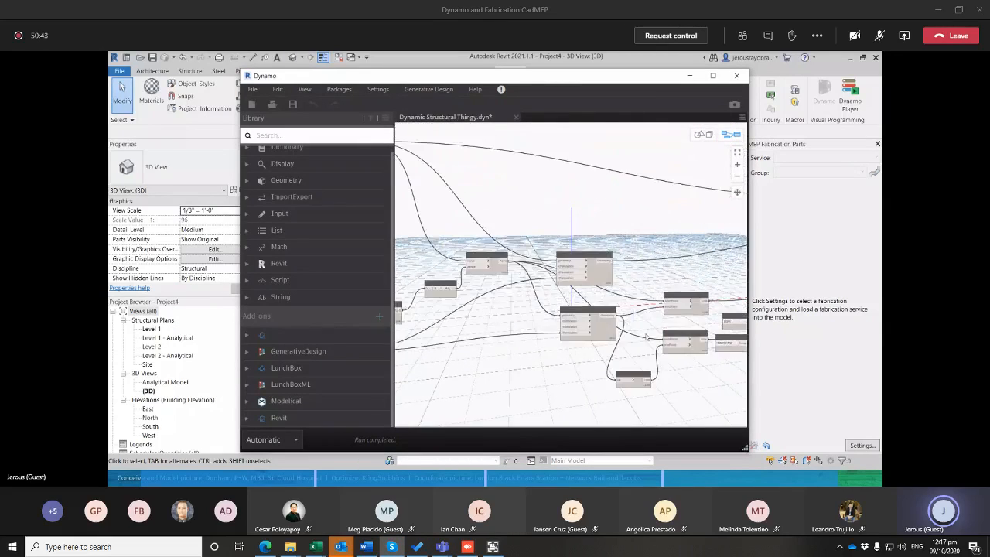
pyautogui.moveTo(697, 289); pyautogui.dragTo(727, 260, button='middle')
pyautogui.moveTo(572, 326); pyautogui.dragTo(510, 345, button='middle')
pyautogui.scroll(-4, 628, 316)
pyautogui.moveTo(630, 317); pyautogui.dragTo(459, 325, button='middle')
pyautogui.scroll(2, 596, 341)
pyautogui.scroll(3, 501, 300)
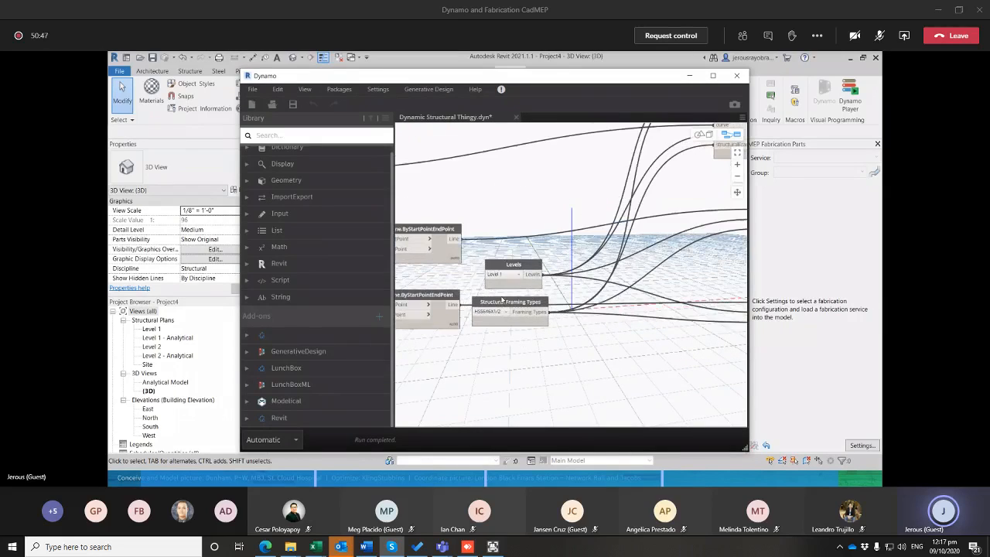
pyautogui.click(499, 312)
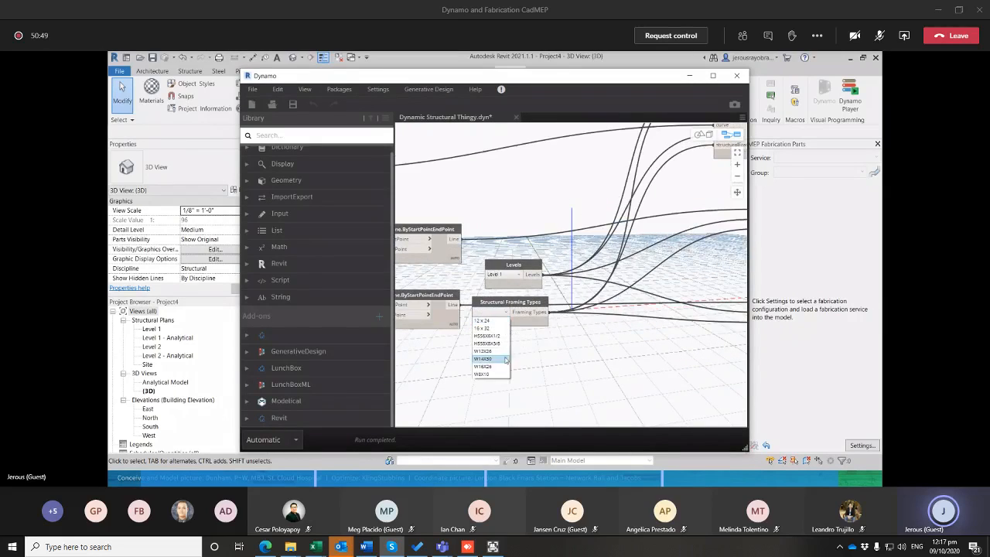
pyautogui.click(487, 351)
pyautogui.click(690, 76)
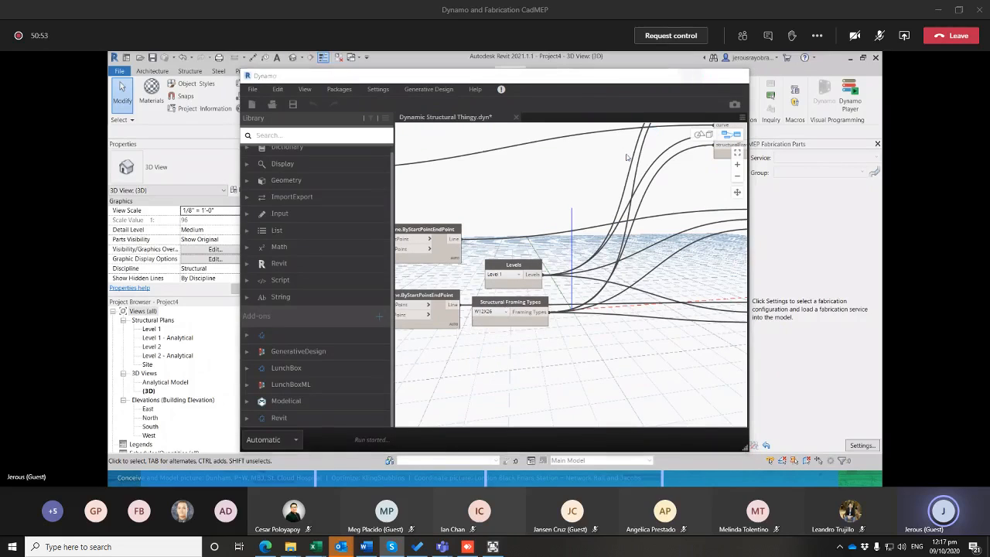
# Examine the truss's diagonals, verticals and chords up close and as a whole in the 3D view
pyautogui.scroll(4, 469, 258)
pyautogui.moveTo(546, 206); pyautogui.dragTo(559, 149, button='middle')
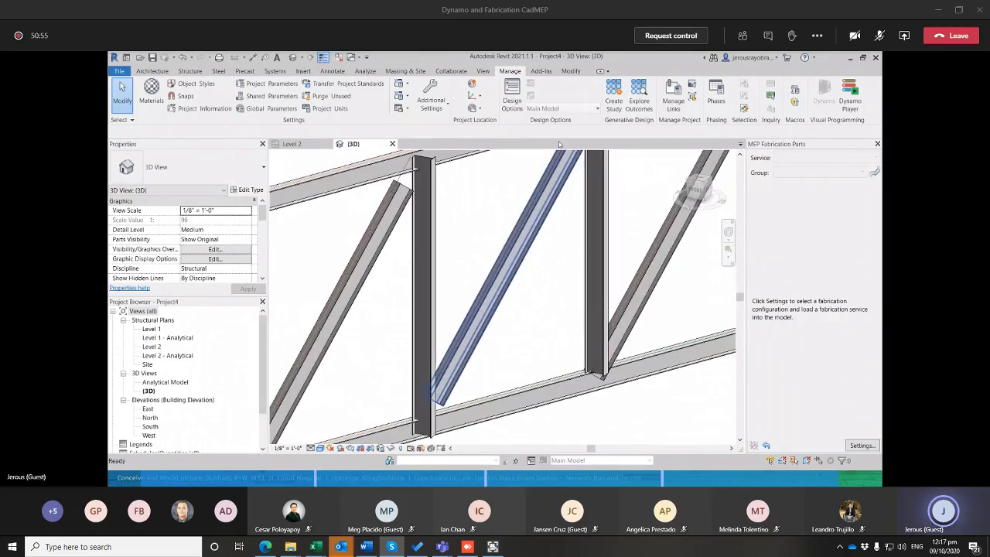
pyautogui.moveTo(437, 347); pyautogui.dragTo(405, 294, button='middle')
pyautogui.moveTo(503, 313); pyautogui.dragTo(473, 370, button='middle')
pyautogui.scroll(-4, 472, 370)
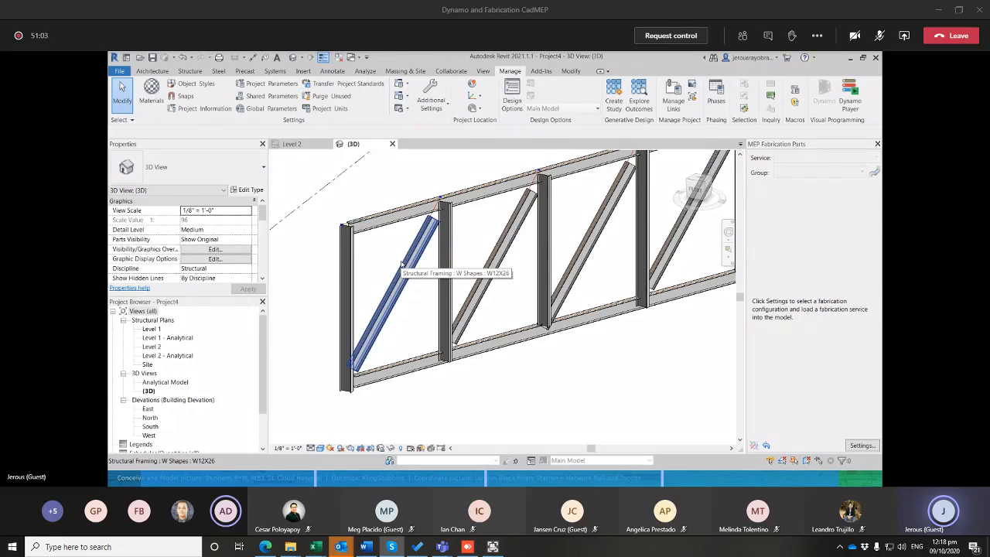
pyautogui.scroll(-1, 428, 370)
pyautogui.moveTo(437, 379); pyautogui.dragTo(410, 374, button='middle')
pyautogui.scroll(-4, 531, 293)
pyautogui.scroll(4, 522, 300)
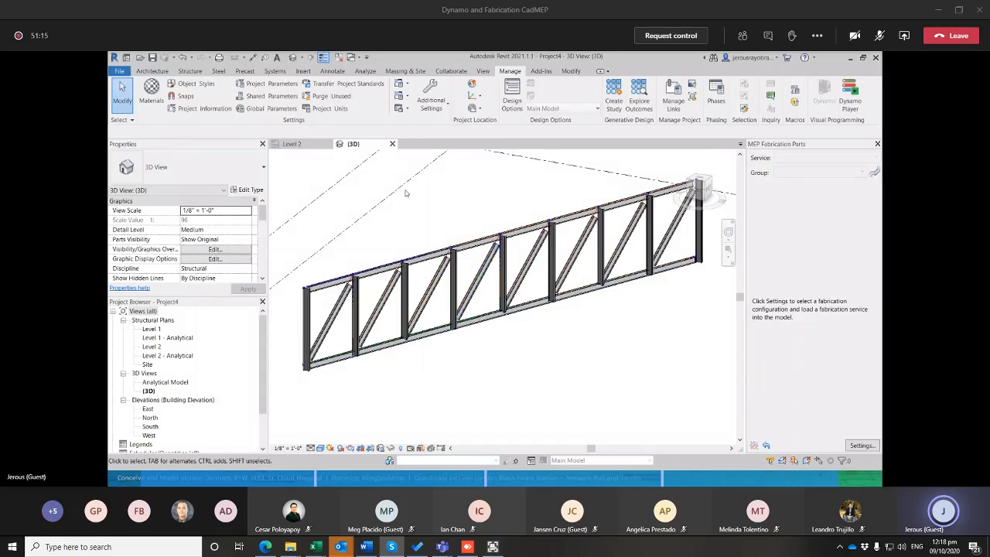
pyautogui.keyDown('shift'); pyautogui.moveTo(406, 192); pyautogui.dragTo(430, 207, button='middle'); pyautogui.keyUp('shift')
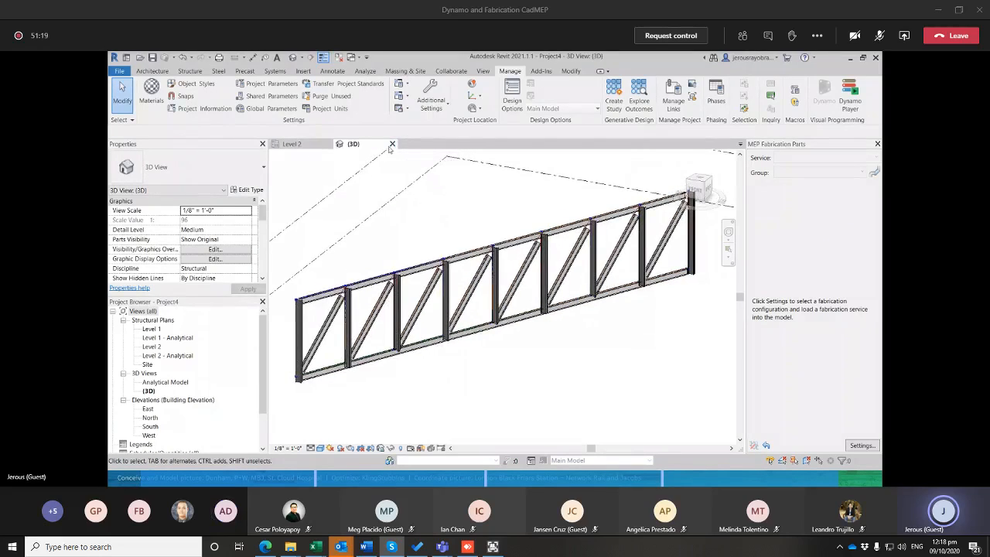
# Close the 3D and Level 2 views and exit Project4 without saving its changes
pyautogui.click(392, 144)
pyautogui.click(328, 144)
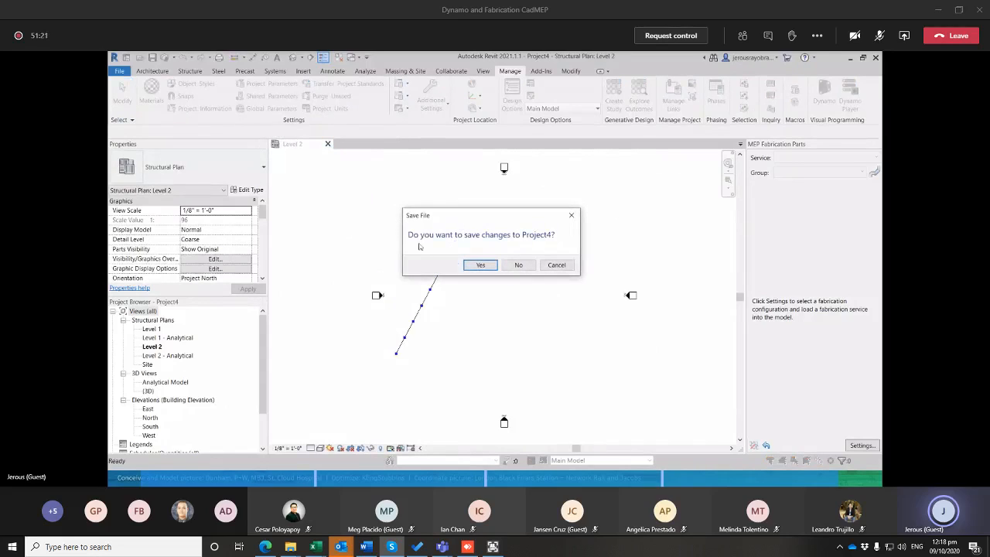
pyautogui.click(518, 265)
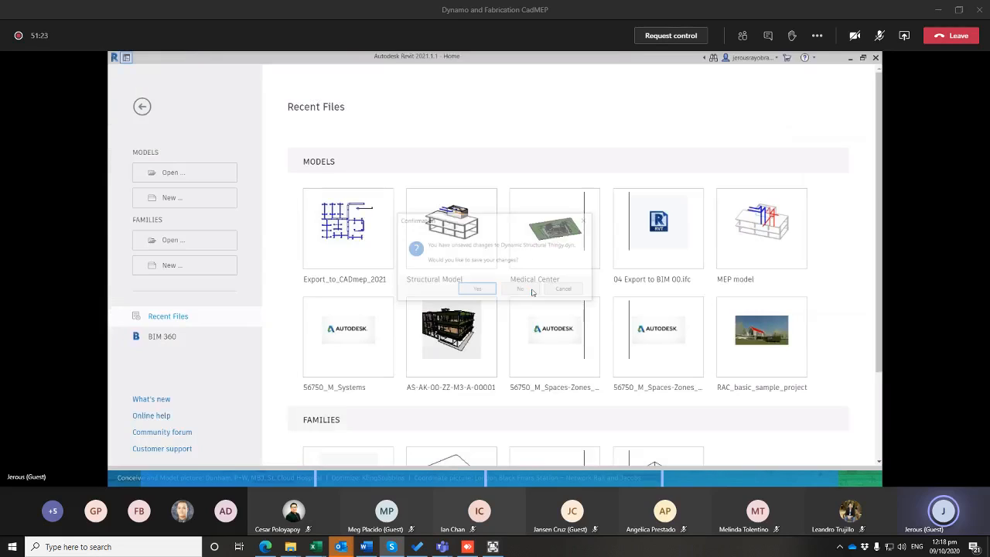
# Discard the unsaved changes to Dynamic Structural Thingy.dyn and open the recent Medical Center model in Revit
pyautogui.click(524, 292)
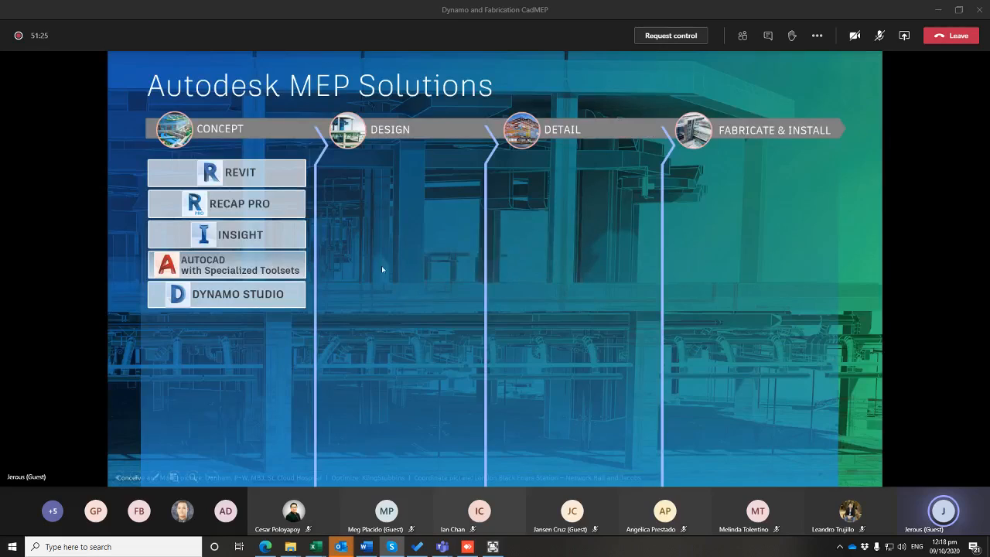
pyautogui.hotkey('alt', 'Tab')
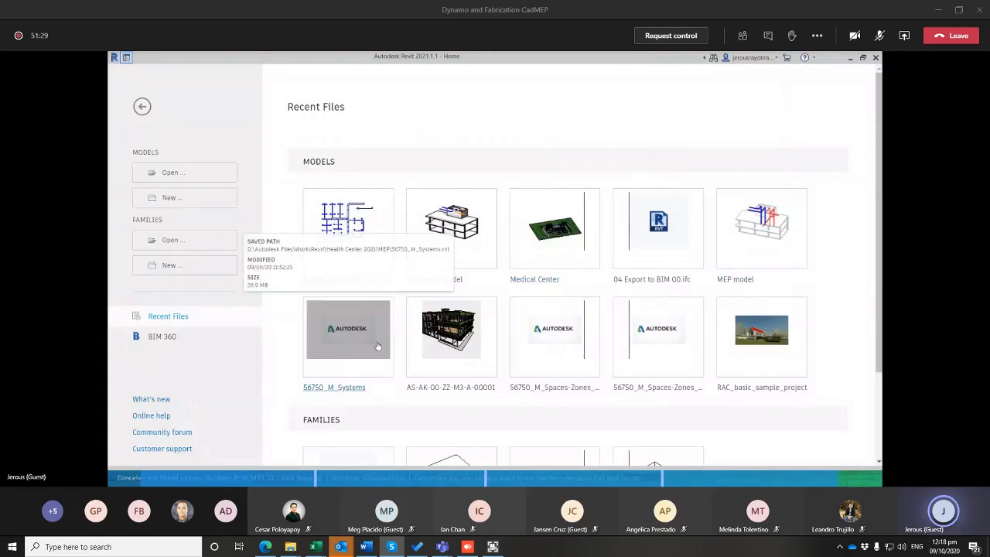
pyautogui.click(567, 232)
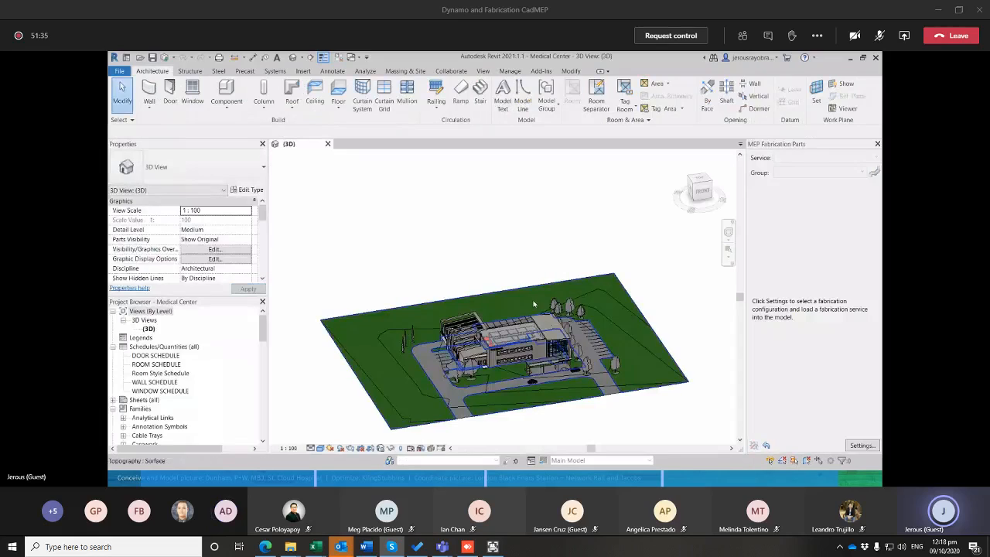
# Examine the building from the front and select the curved New Roof mass above the Revit Dynamo sign
pyautogui.scroll(6, 541, 339)
pyautogui.keyDown('shift'); pyautogui.moveTo(541, 362); pyautogui.dragTo(547, 335, button='middle'); pyautogui.keyUp('shift')
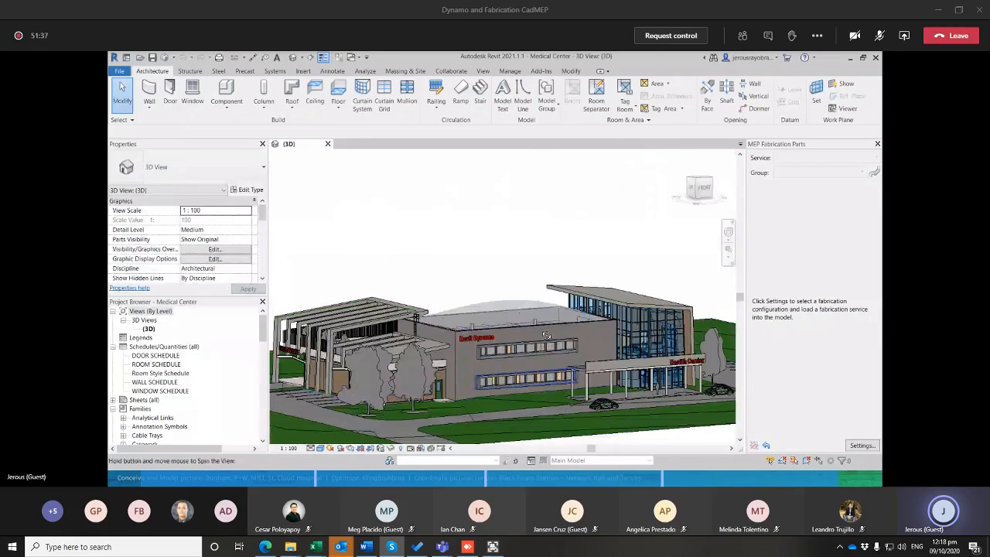
pyautogui.scroll(5, 490, 267)
pyautogui.scroll(3, 479, 285)
pyautogui.click(484, 260)
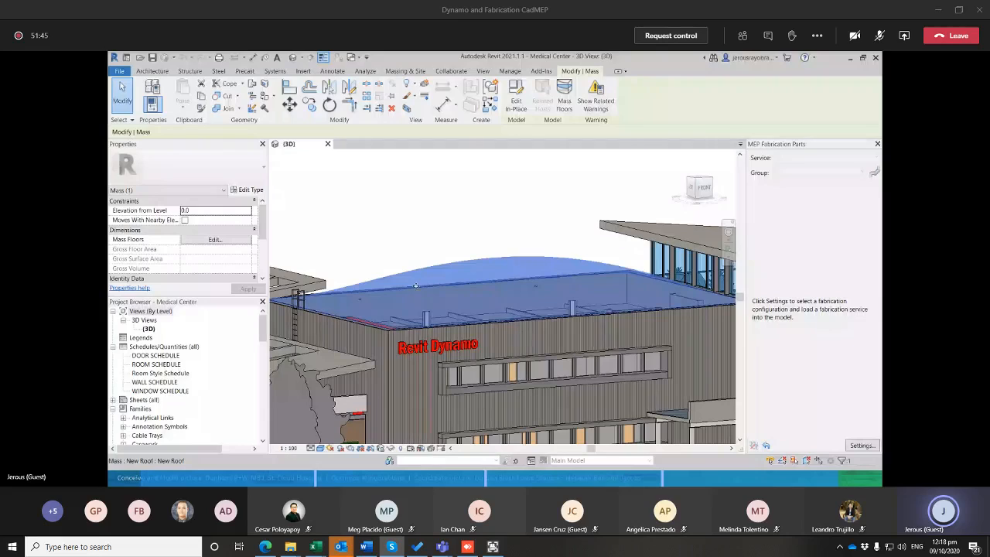
pyautogui.moveTo(446, 239); pyautogui.dragTo(480, 211, button='middle')
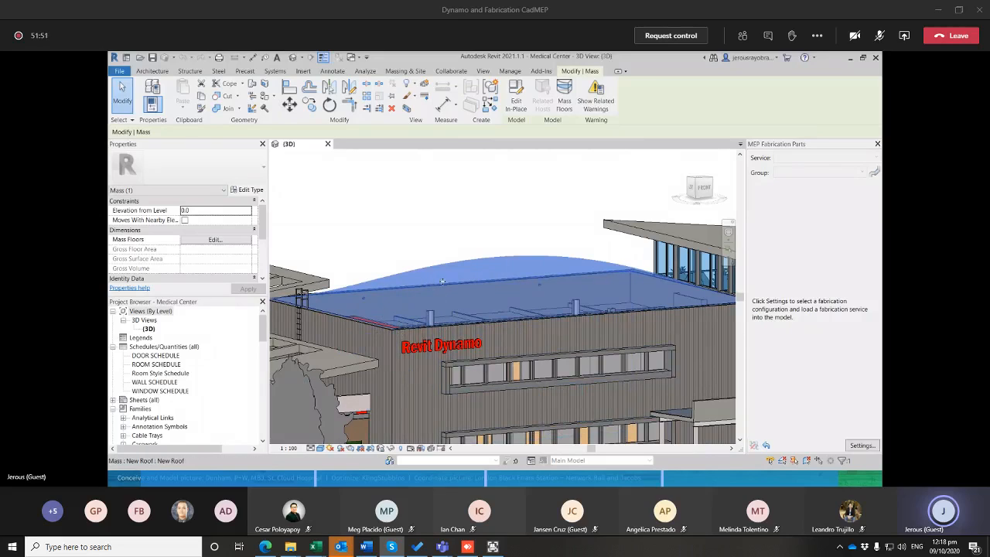
pyautogui.scroll(2, 433, 275)
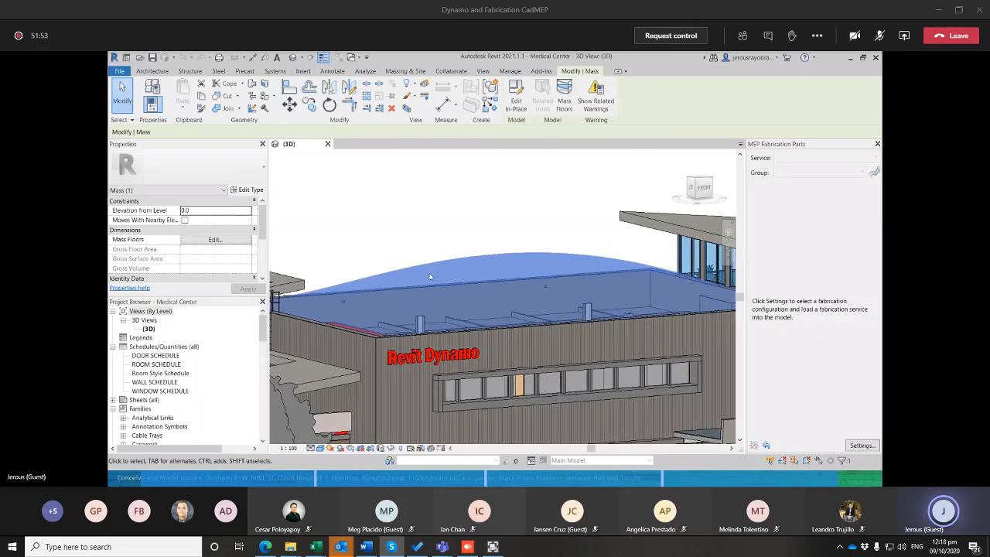
pyautogui.moveTo(419, 291); pyautogui.dragTo(420, 239, button='middle')
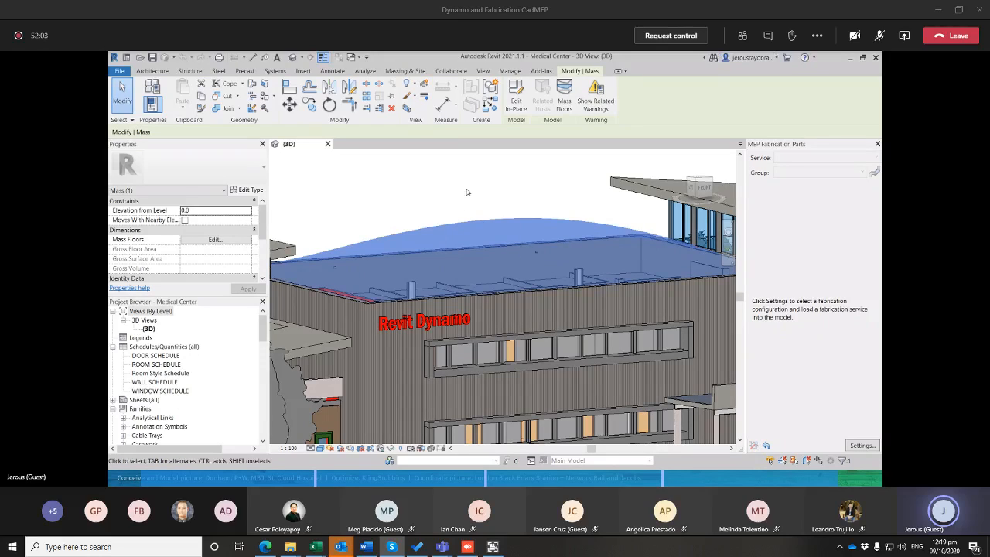
pyautogui.moveTo(476, 190); pyautogui.dragTo(471, 192, button='middle')
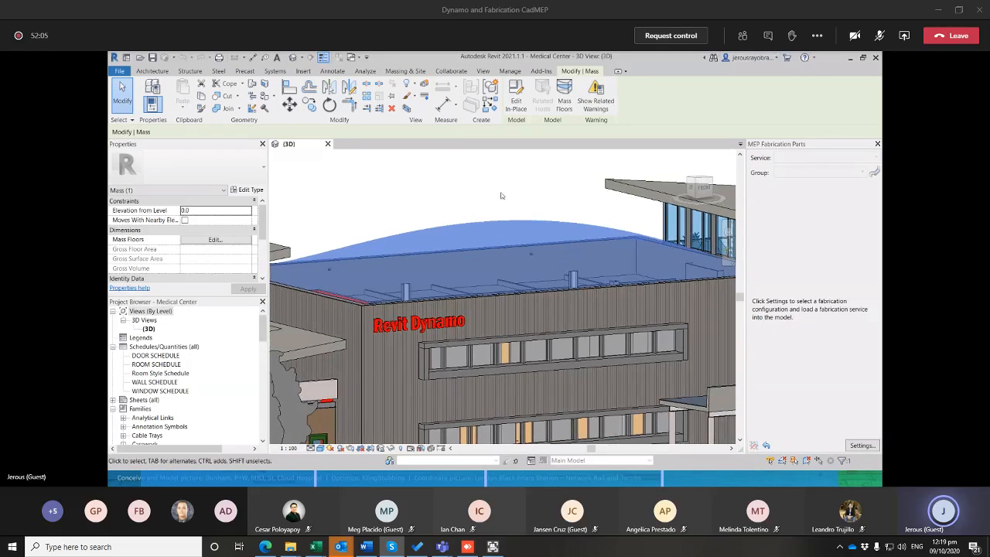
# Launch Dynamo and open Panel Creator and Evaluator.dyn from the Work > Dynamo > Workshop > Dynamo Dataset folder on the D: drive
pyautogui.click(510, 71)
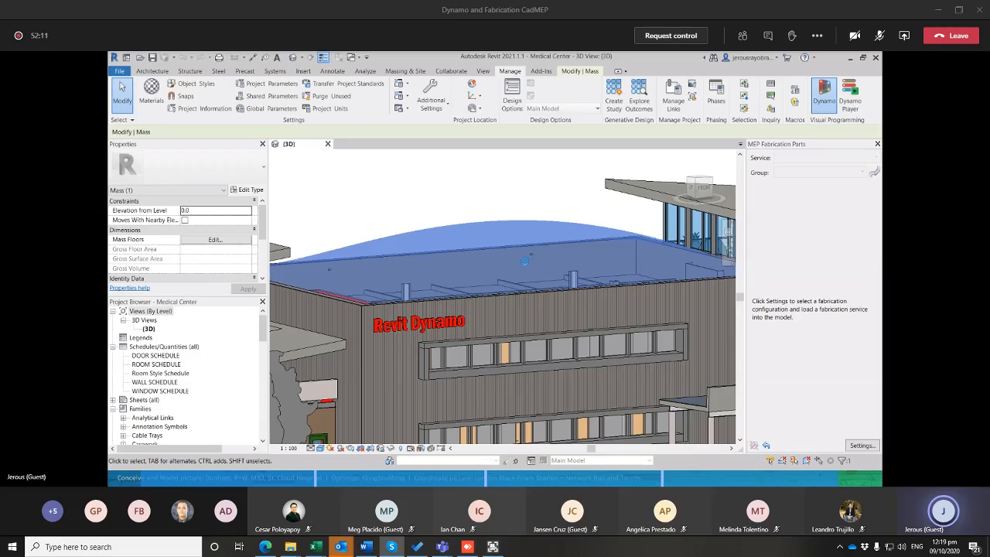
pyautogui.click(248, 228)
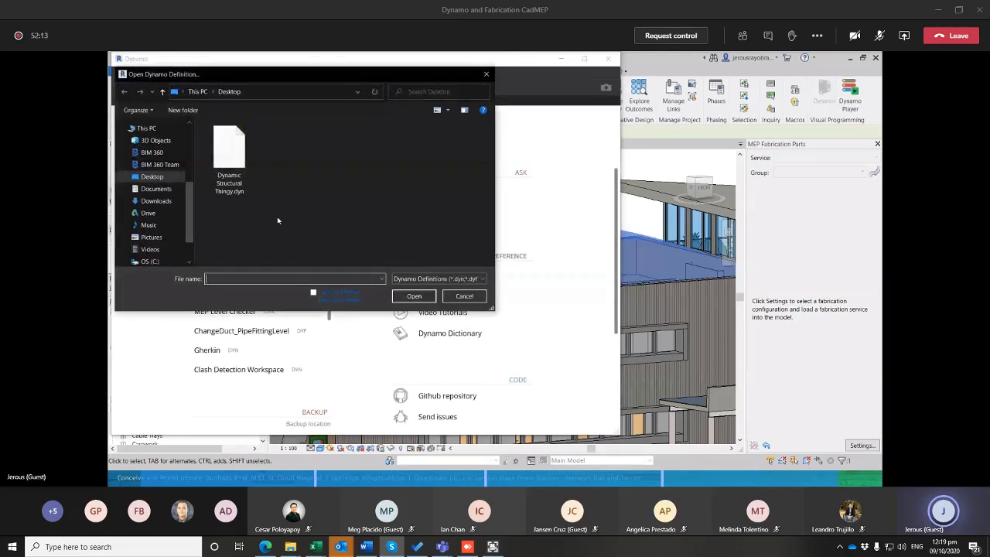
pyautogui.click(163, 125)
pyautogui.scroll(-3, 255, 224)
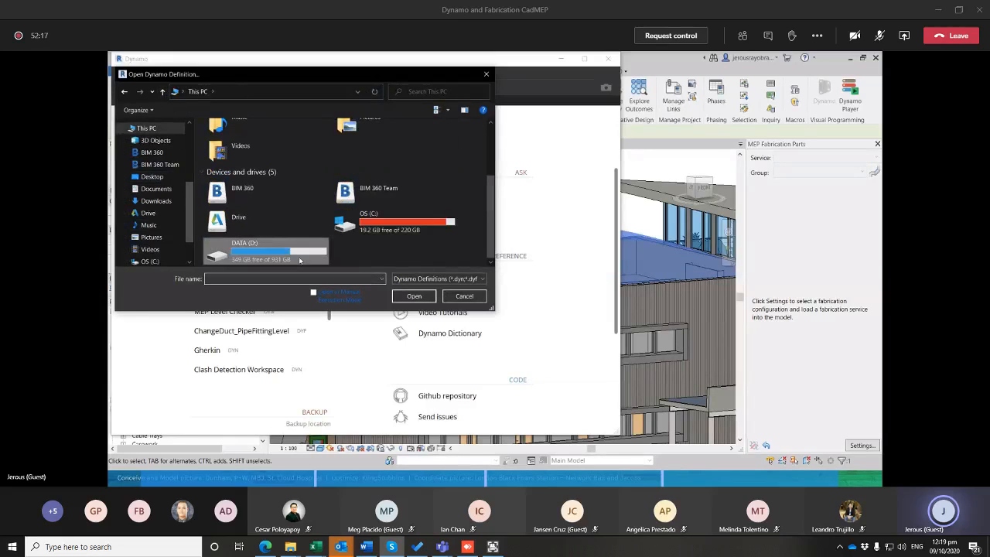
pyautogui.doubleClick(300, 261)
pyautogui.doubleClick(258, 141)
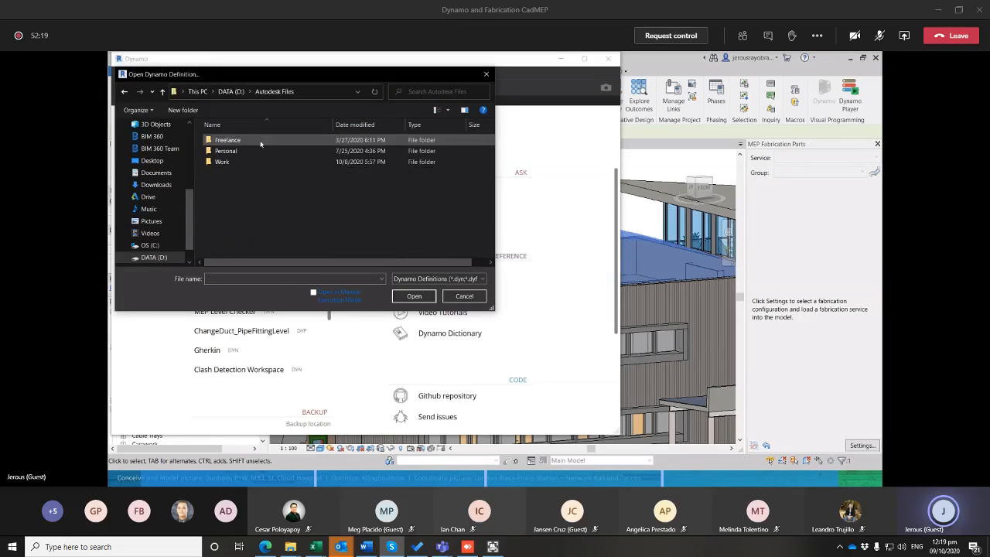
pyautogui.doubleClick(240, 162)
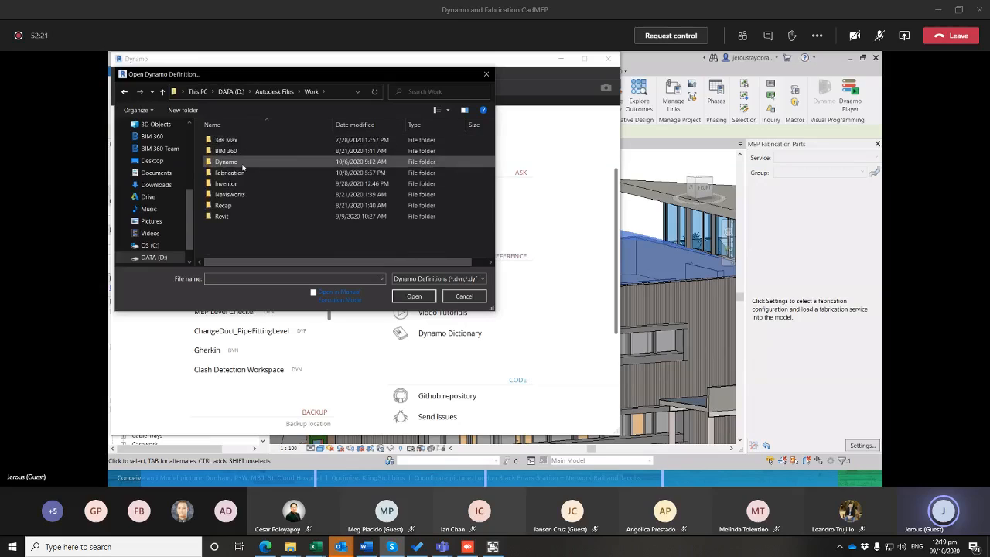
pyautogui.doubleClick(232, 161)
pyautogui.doubleClick(242, 173)
pyautogui.doubleClick(237, 140)
pyautogui.click(257, 162)
pyautogui.click(414, 296)
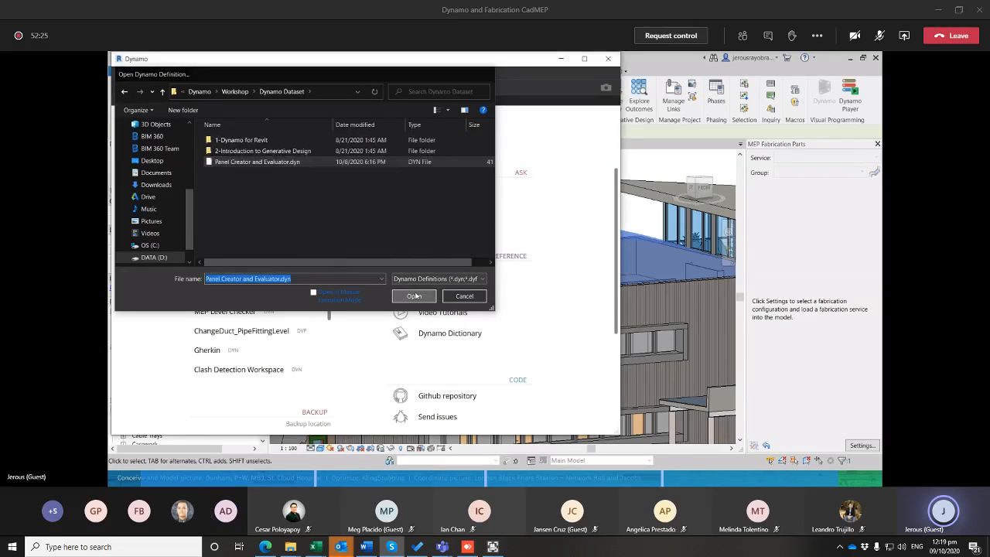
# Reassign the graph's Select Face node to the curved face of the New Roof mass in Revit and return to Dynamo
pyautogui.scroll(-8, 387, 231)
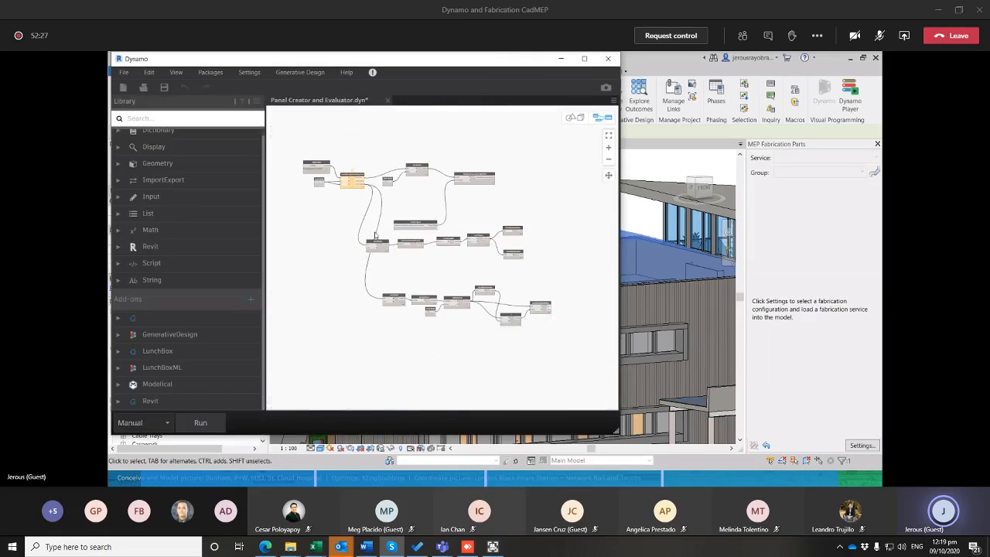
pyautogui.scroll(5, 400, 239)
pyautogui.scroll(8, 327, 166)
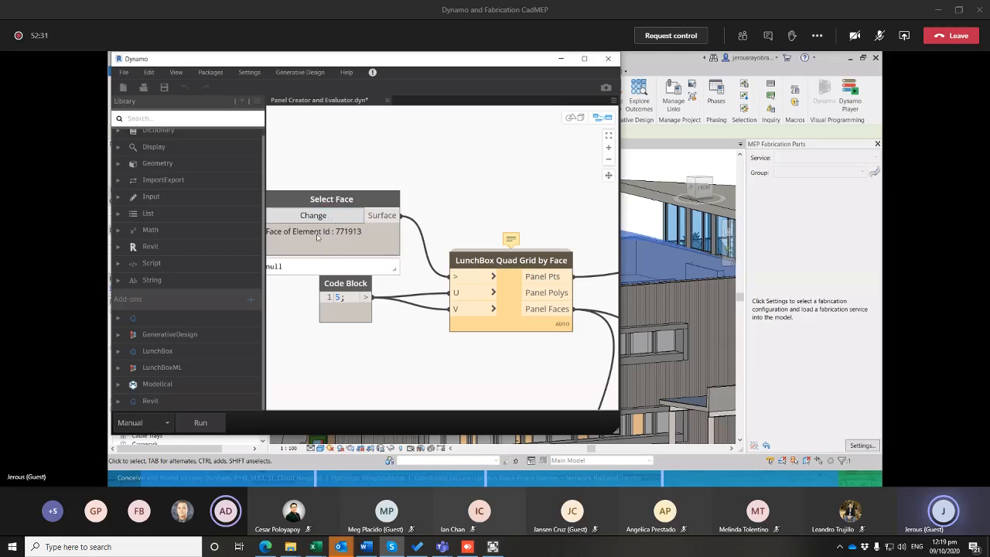
pyautogui.click(344, 220)
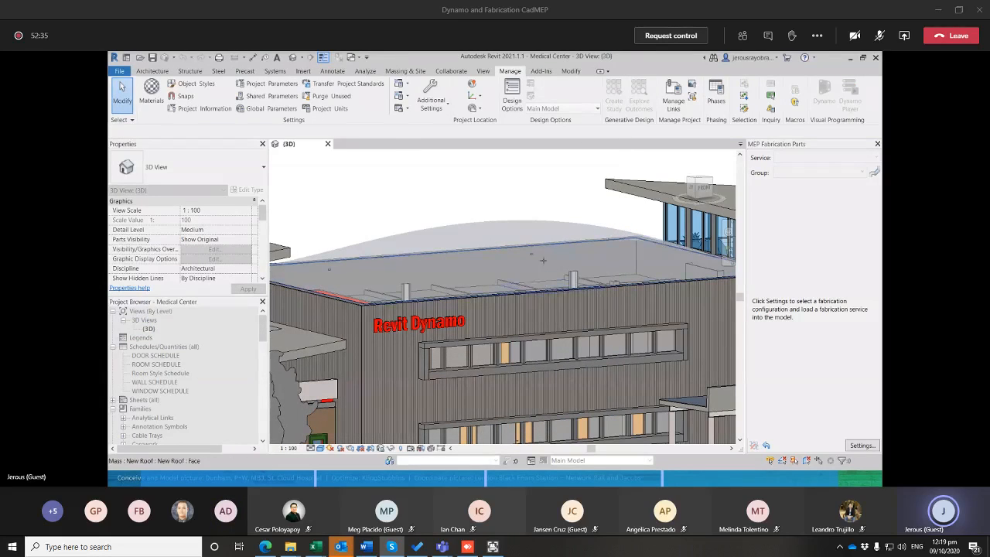
pyautogui.click(544, 261)
pyautogui.scroll(-1, 524, 246)
pyautogui.moveTo(493, 243)
pyautogui.mouseDown(button='middle')
pyautogui.moveTo(524, 246)
pyautogui.moveTo(501, 246)
pyautogui.mouseUp(button='middle')
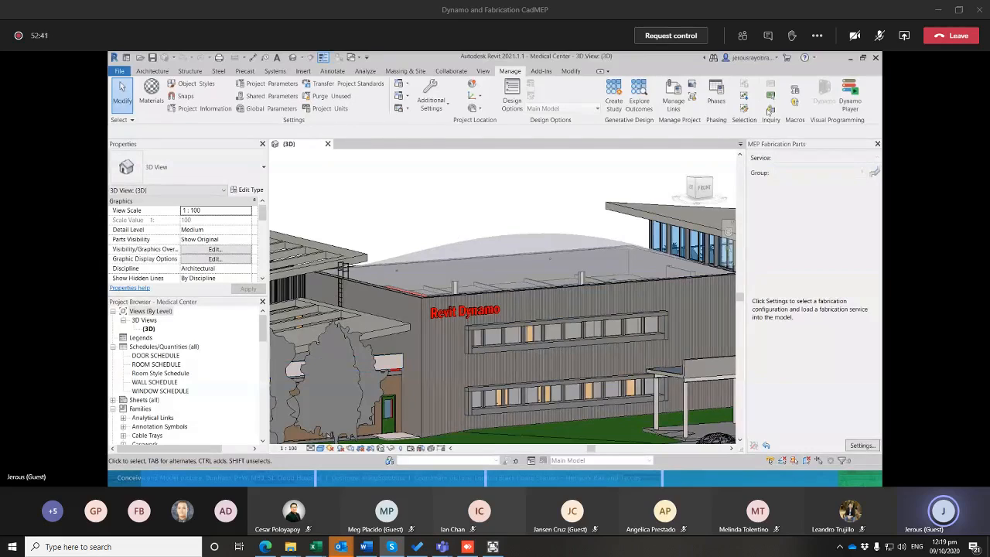
pyautogui.hotkey('alt', 'Tab')
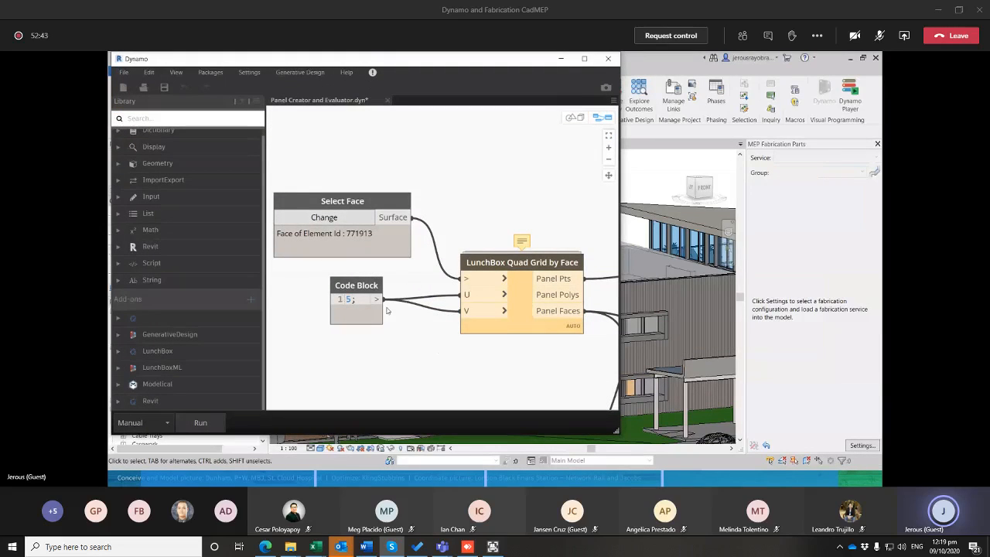
# Reposition the Code Block feeding the LunchBox Quad Grid by Face node and set its value to 4
pyautogui.moveTo(387, 311); pyautogui.dragTo(384, 308, button='middle')
pyautogui.moveTo(351, 284); pyautogui.dragTo(350, 297)
pyautogui.moveTo(360, 316); pyautogui.dragTo(352, 304, button='middle')
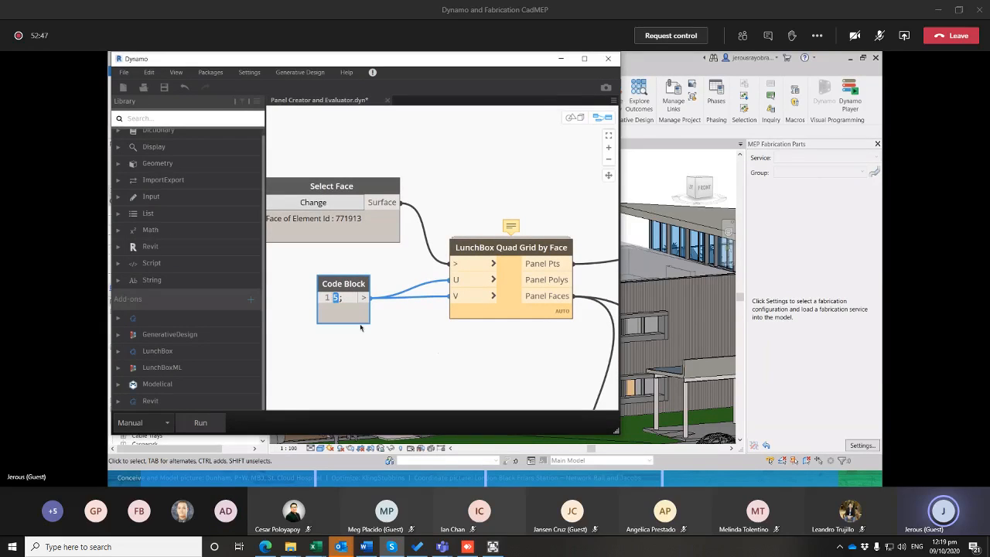
pyautogui.moveTo(328, 289); pyautogui.dragTo(311, 286)
pyautogui.doubleClick(320, 297)
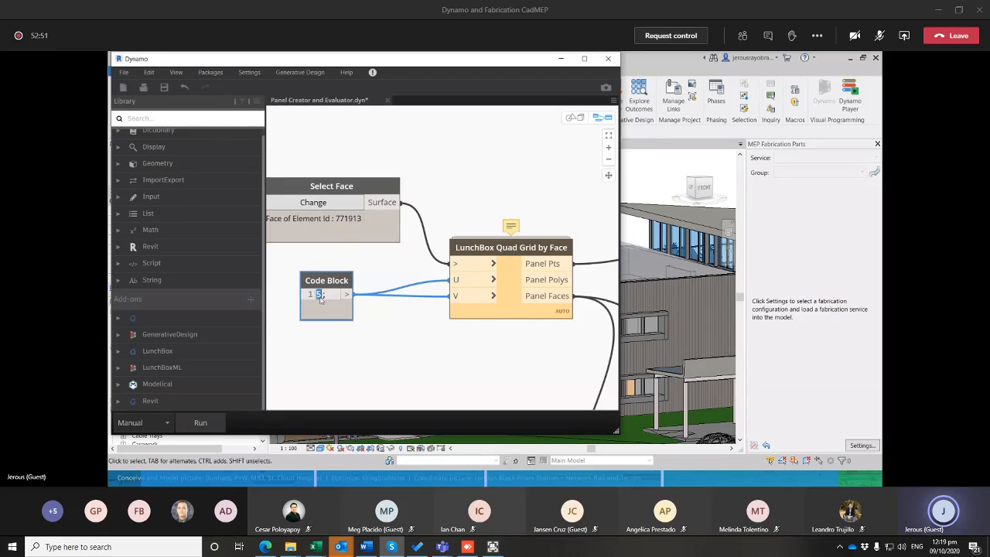
pyautogui.write('4')
pyautogui.click(353, 331)
# Run the panel graph and inspect the panels generated on the curved roof in Revit's 3D view
pyautogui.scroll(-10, 428, 361)
pyautogui.moveTo(431, 358); pyautogui.dragTo(415, 239, button='middle')
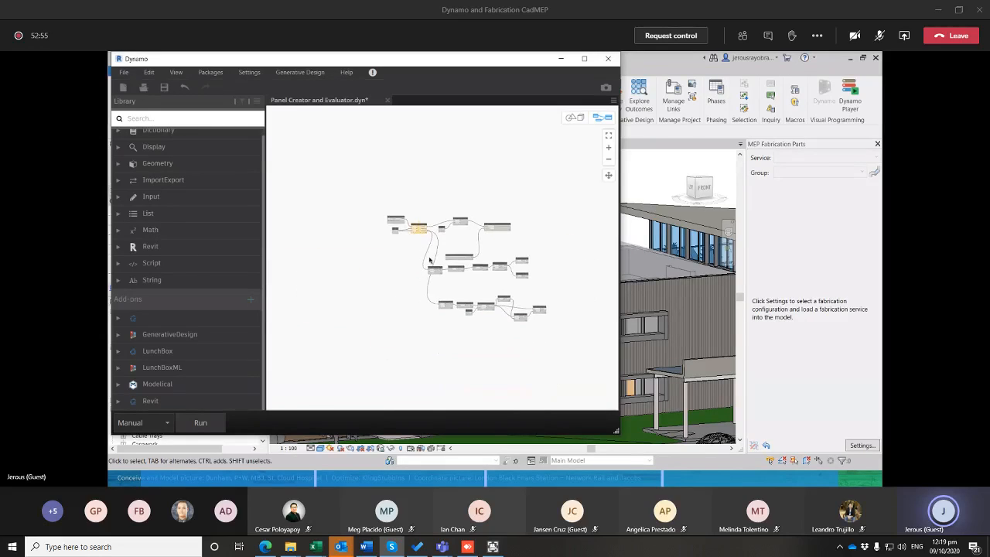
pyautogui.scroll(1, 430, 259)
pyautogui.press('F5')
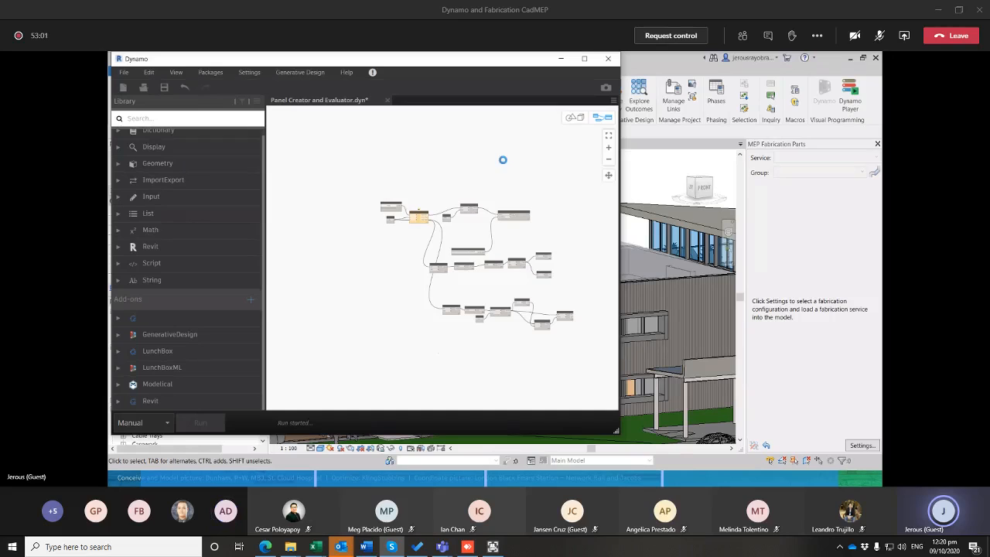
pyautogui.click(562, 59)
pyautogui.keyDown('shift'); pyautogui.moveTo(534, 258); pyautogui.dragTo(546, 292, button='middle'); pyautogui.keyUp('shift')
pyautogui.scroll(3, 546, 292)
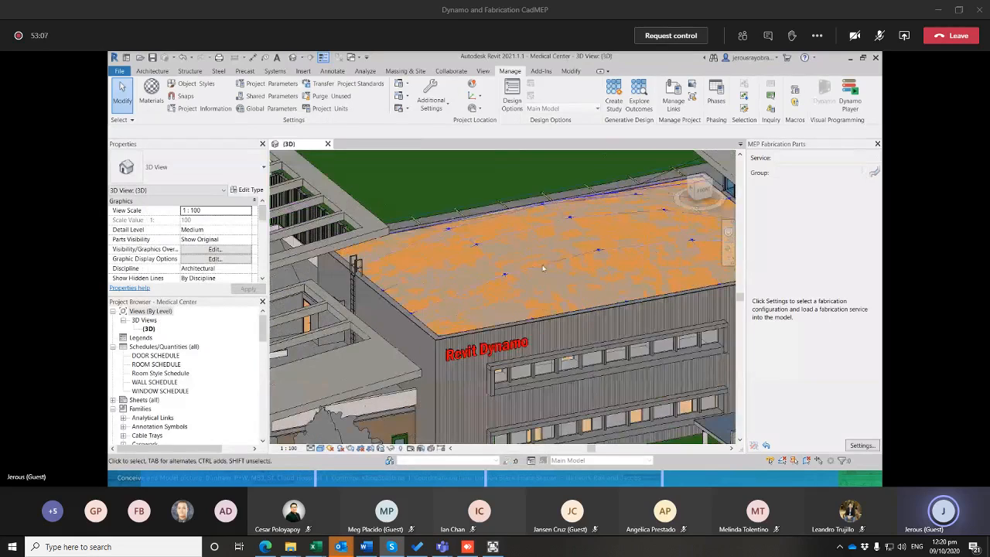
pyautogui.moveTo(583, 281); pyautogui.dragTo(540, 266, button='middle')
# Return to Dynamo and disconnect the existing Code Block from the V input of the LunchBox Quad Grid by Face node
pyautogui.hotkey('alt', 'Tab')
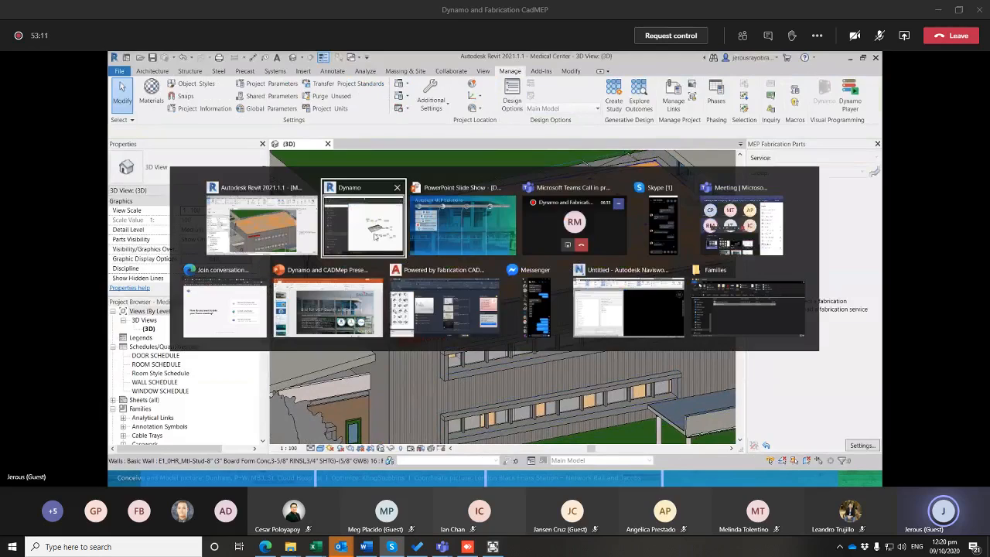
pyautogui.click(380, 235)
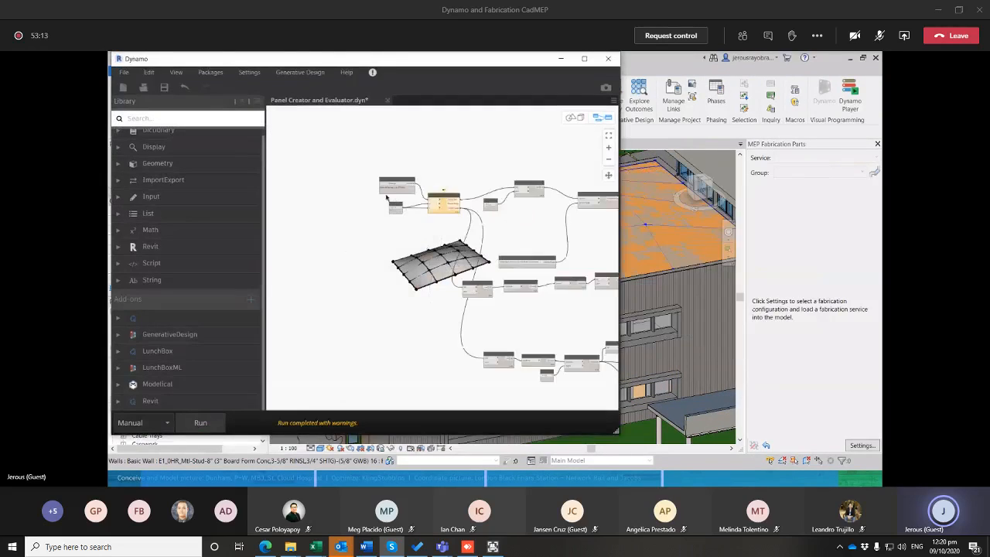
pyautogui.scroll(5, 420, 238)
pyautogui.moveTo(383, 232); pyautogui.dragTo(373, 219)
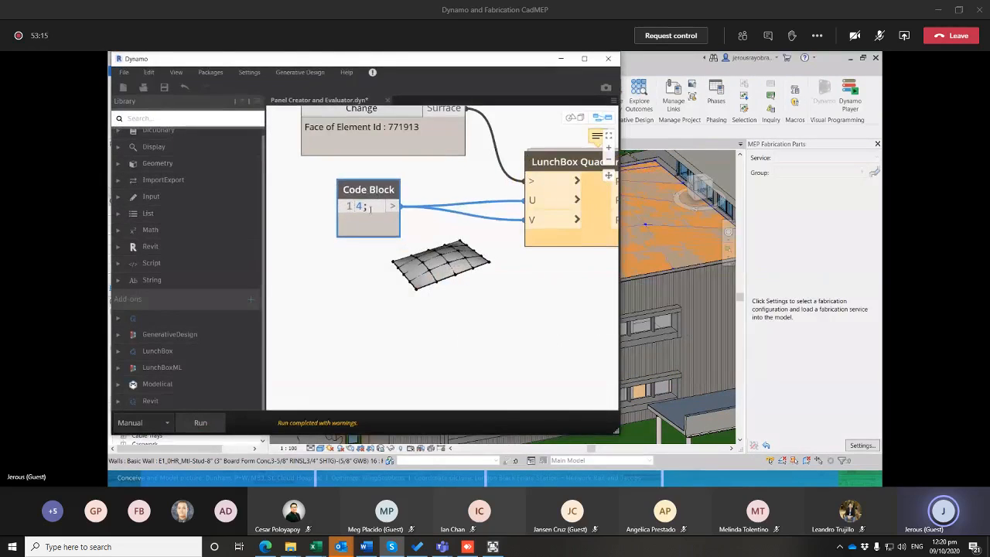
pyautogui.doubleClick(360, 206)
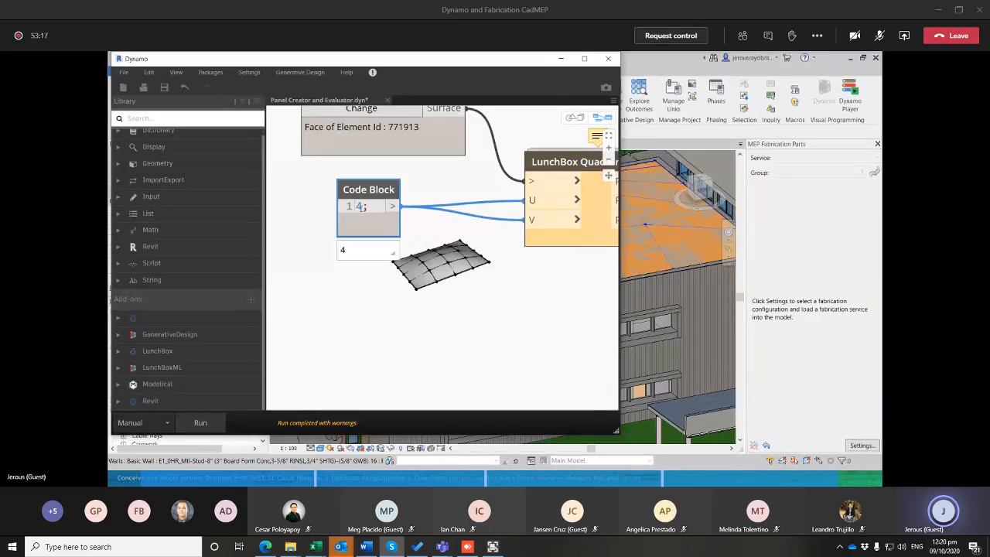
pyautogui.scroll(-3, 500, 217)
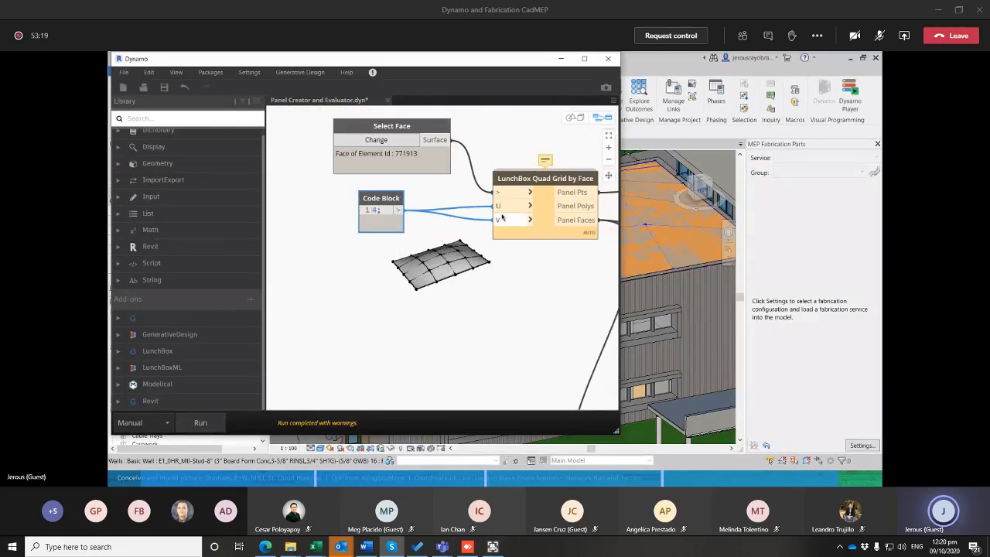
pyautogui.moveTo(497, 220); pyautogui.dragTo(411, 251)
# Connect a new Code Block with the value 6 to the V input and rerun the graph to update the roof panels
pyautogui.doubleClick(374, 267)
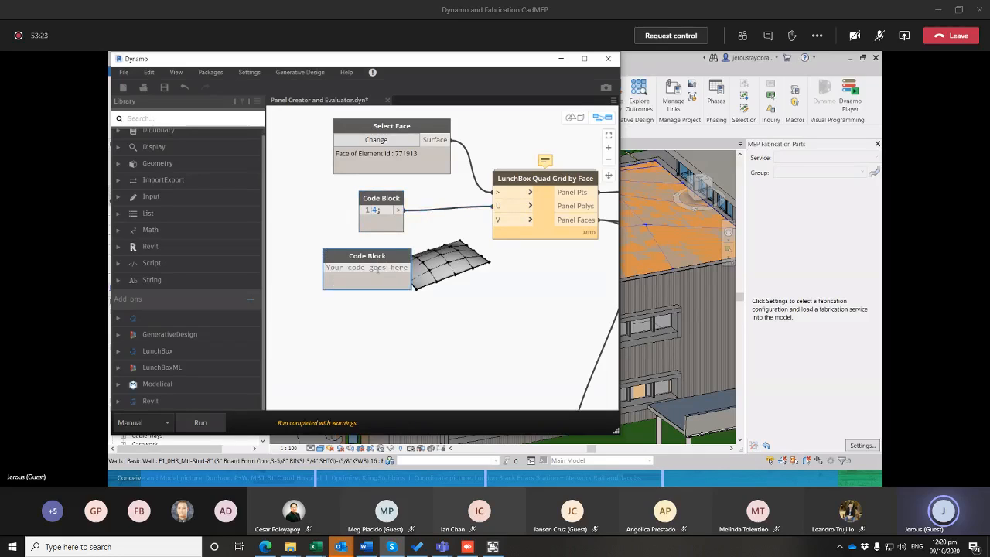
pyautogui.write('1..5')
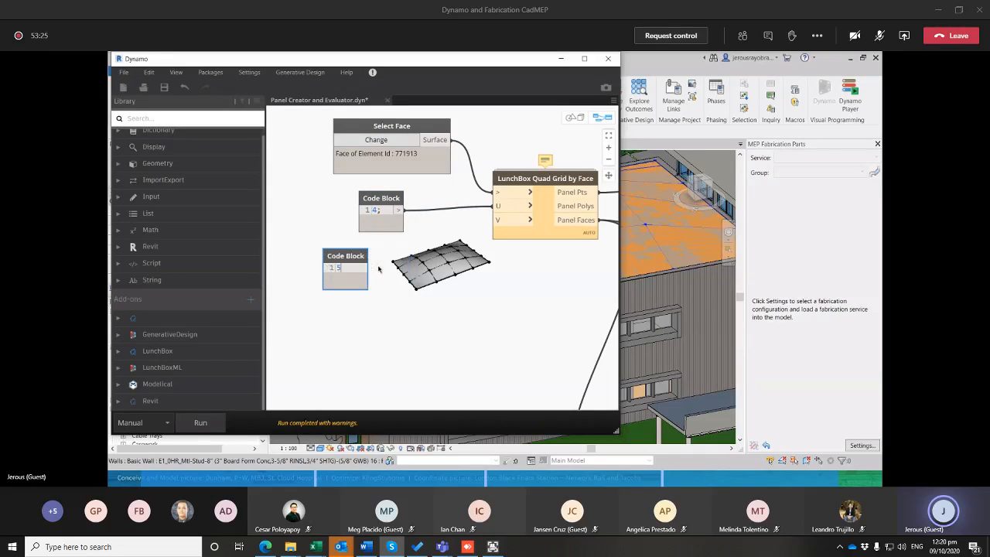
pyautogui.click(400, 245)
pyautogui.moveTo(364, 268); pyautogui.dragTo(497, 224)
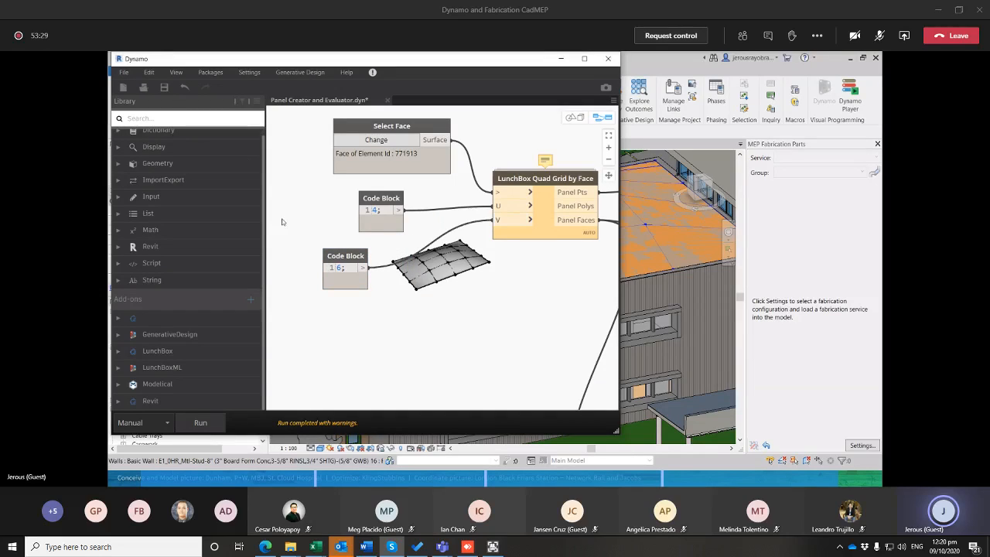
pyautogui.click(201, 423)
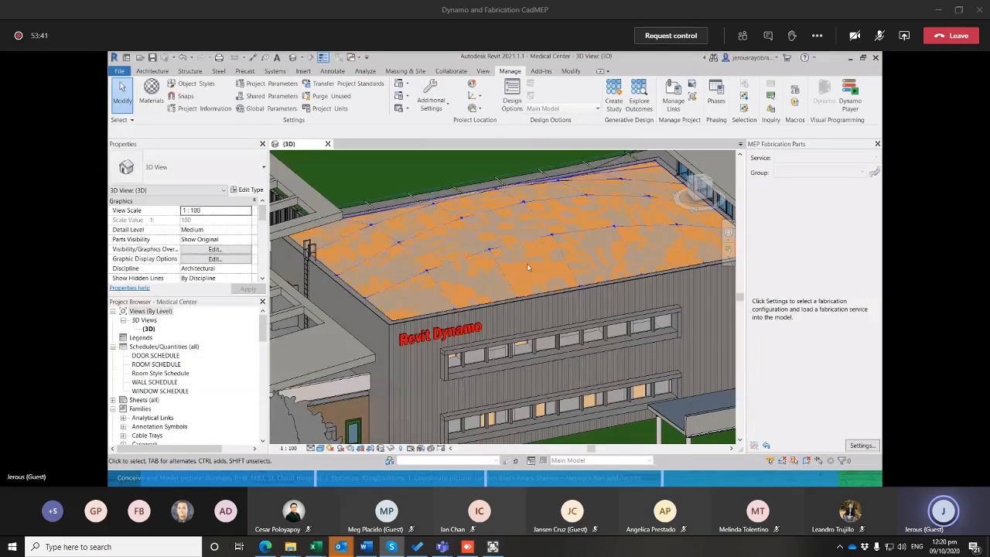
pyautogui.scroll(-5, 547, 252)
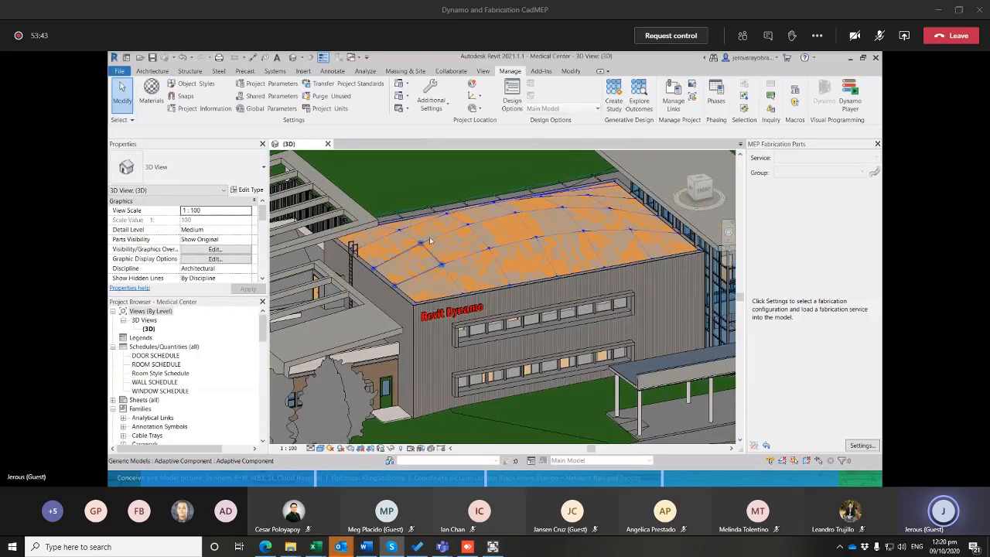
# Inspect the updated panel grid on the Medical Center's curved roof from several distances and angles in the 3D view
pyautogui.scroll(5, 443, 235)
pyautogui.scroll(-4, 448, 240)
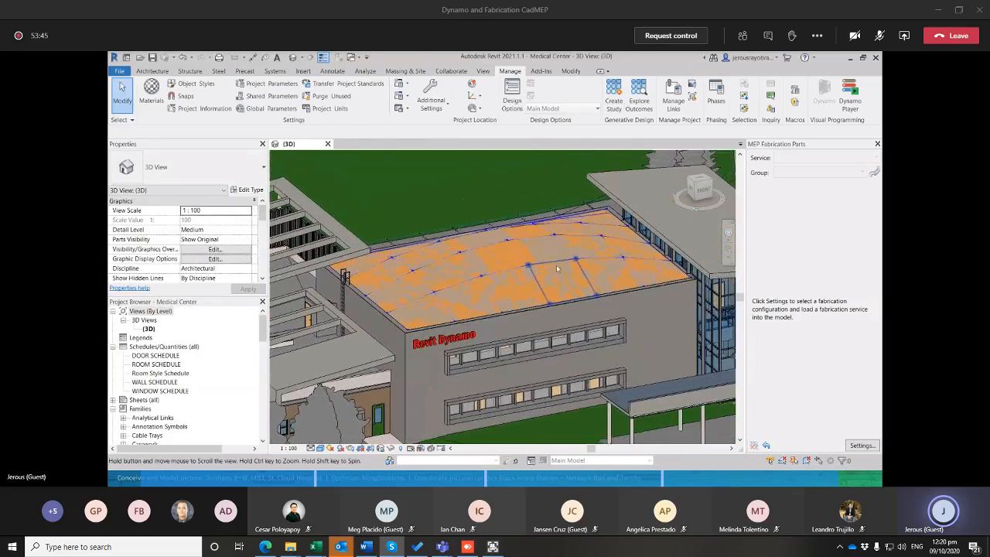
pyautogui.scroll(3, 456, 290)
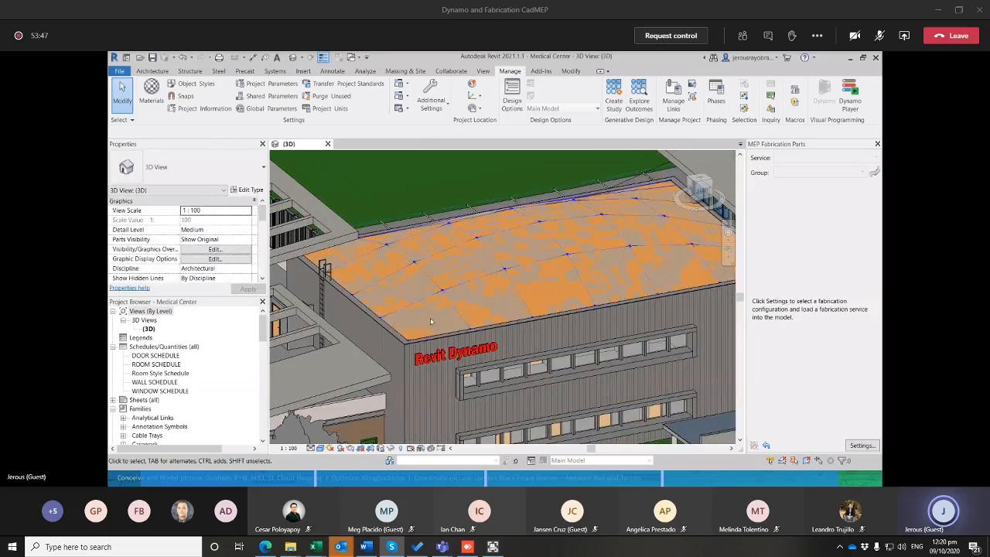
pyautogui.scroll(-4, 431, 321)
pyautogui.scroll(4, 307, 270)
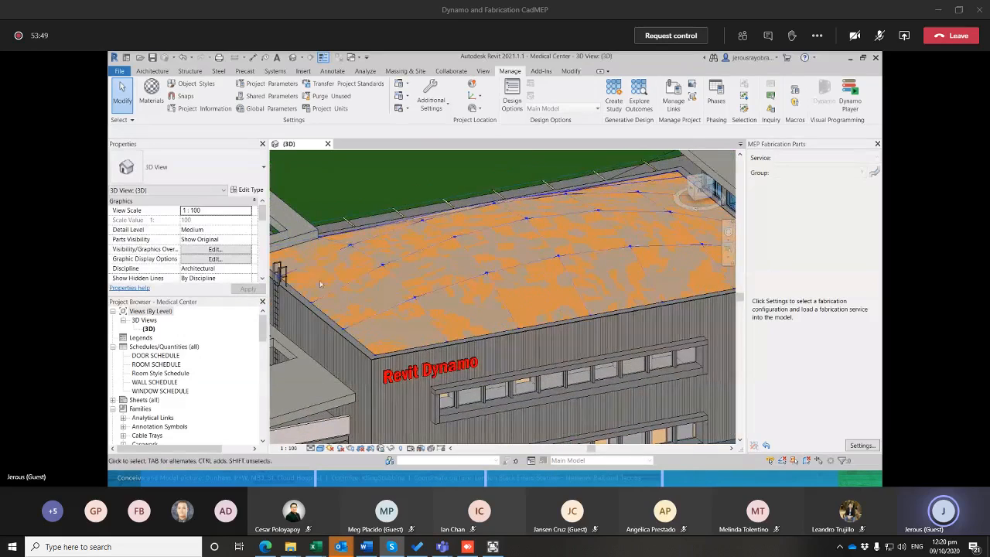
pyautogui.keyDown('shift'); pyautogui.moveTo(402, 345); pyautogui.dragTo(443, 307, button='middle'); pyautogui.keyUp('shift')
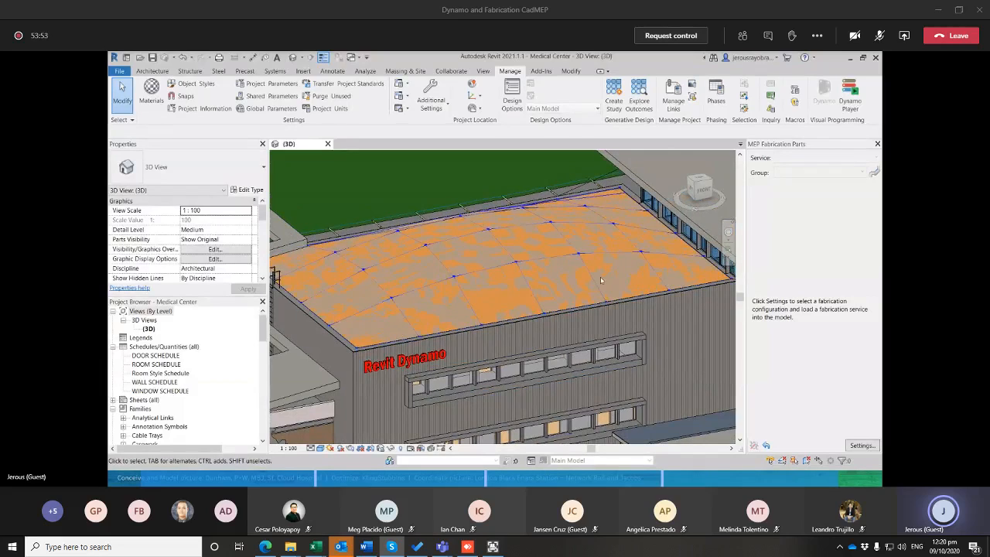
pyautogui.moveTo(529, 268); pyautogui.dragTo(507, 282, button='middle')
pyautogui.scroll(-1, 530, 268)
pyautogui.scroll(-1, 508, 288)
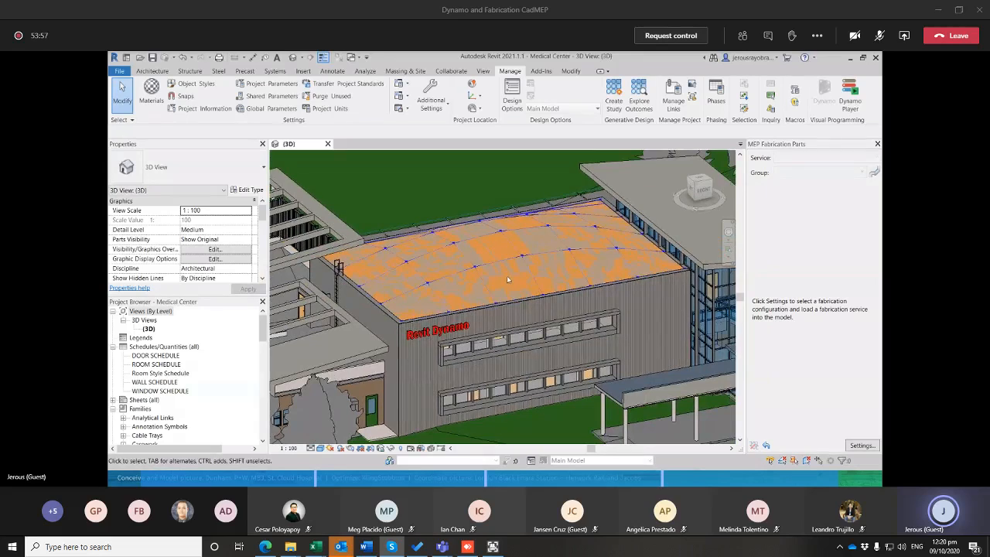
pyautogui.scroll(1, 445, 261)
pyautogui.scroll(1, 452, 260)
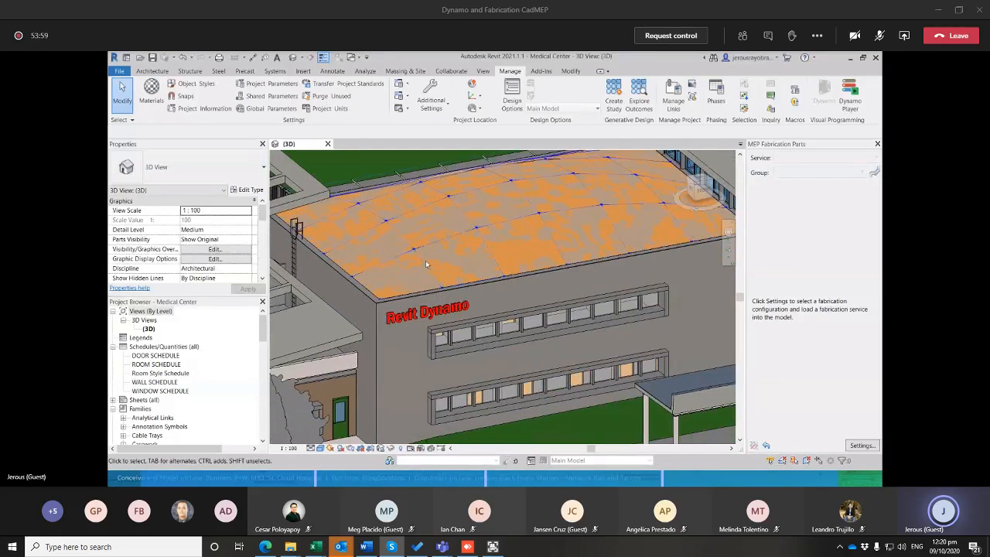
# Switch to Dynamo and review the rest of the panel graph and the available Generative Design commands
pyautogui.hotkey('alt', 'Tab')
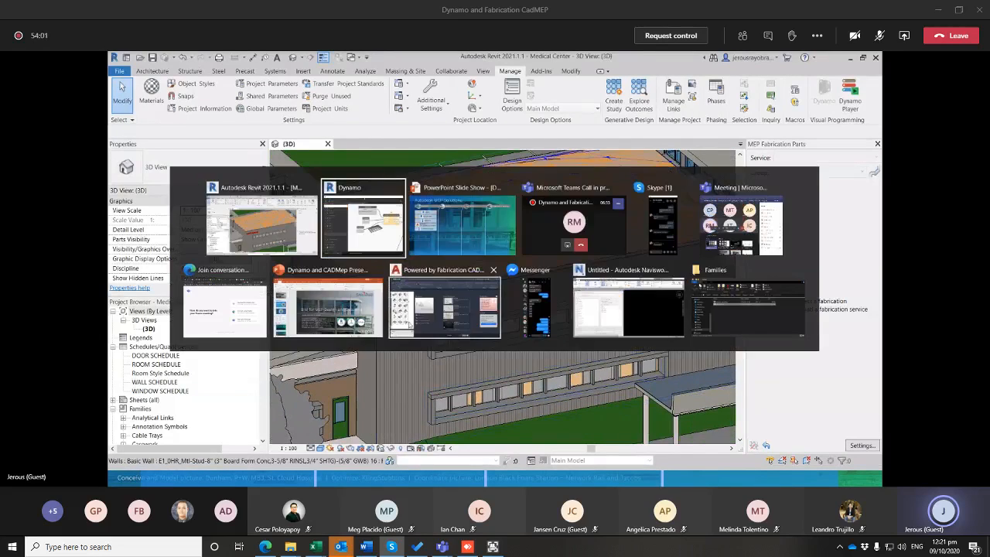
pyautogui.click(560, 58)
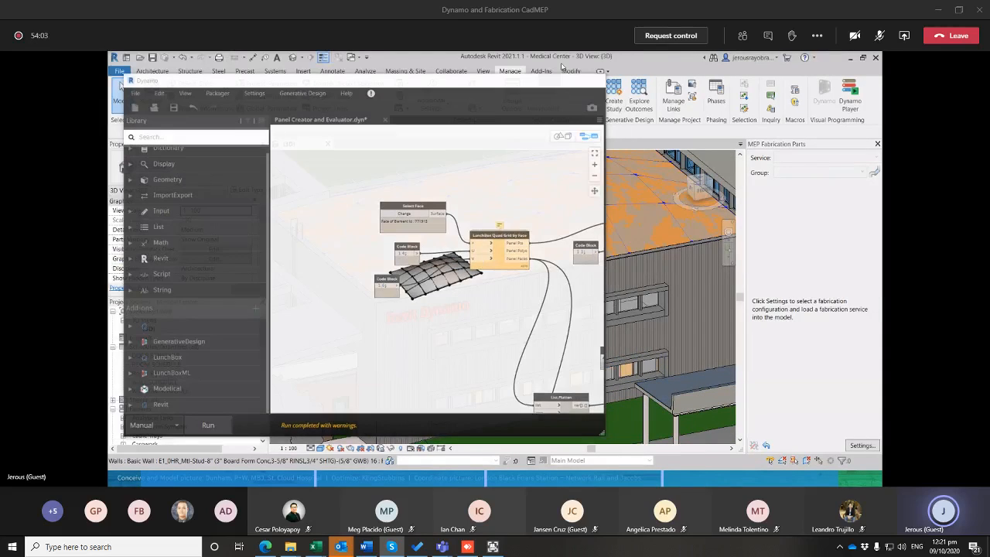
pyautogui.hotkey('alt', 'Tab')
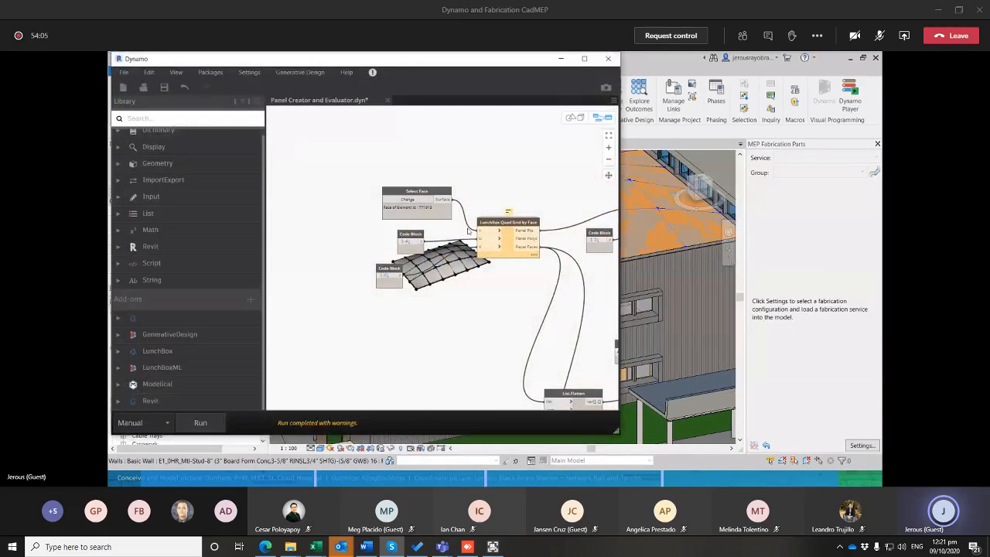
pyautogui.moveTo(499, 184); pyautogui.dragTo(438, 175, button='middle')
pyautogui.scroll(-3, 495, 197)
pyautogui.moveTo(548, 240); pyautogui.dragTo(408, 209, button='middle')
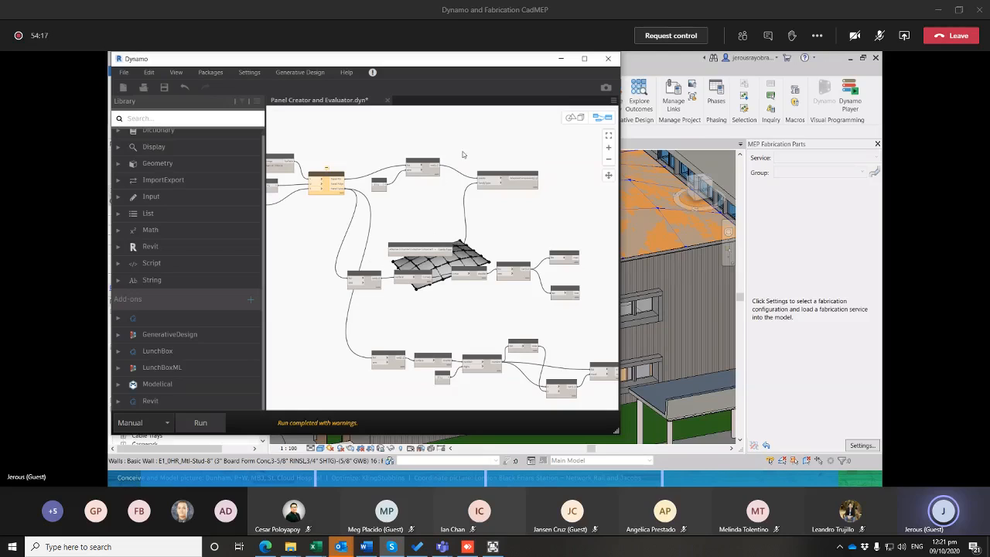
pyautogui.moveTo(454, 55); pyautogui.dragTo(546, 71)
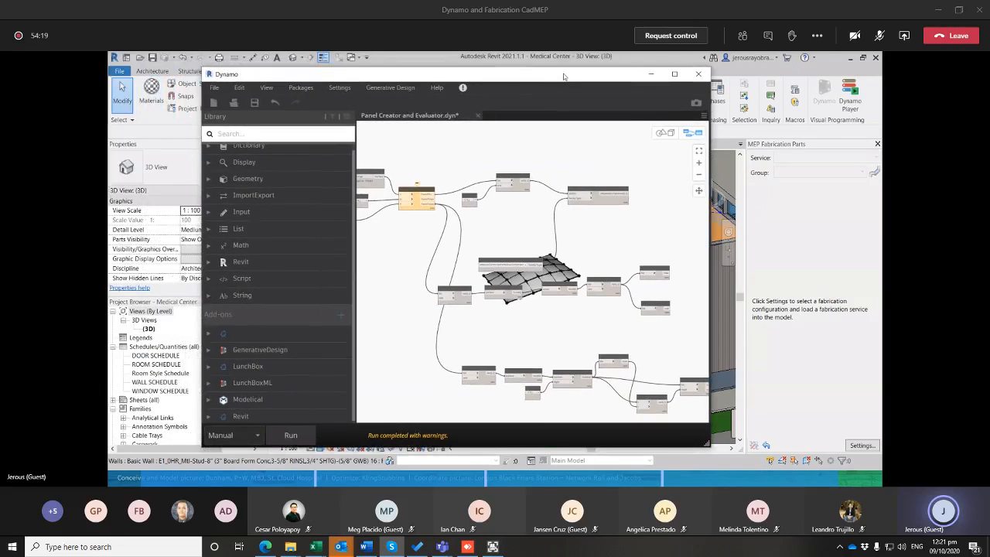
pyautogui.click(369, 88)
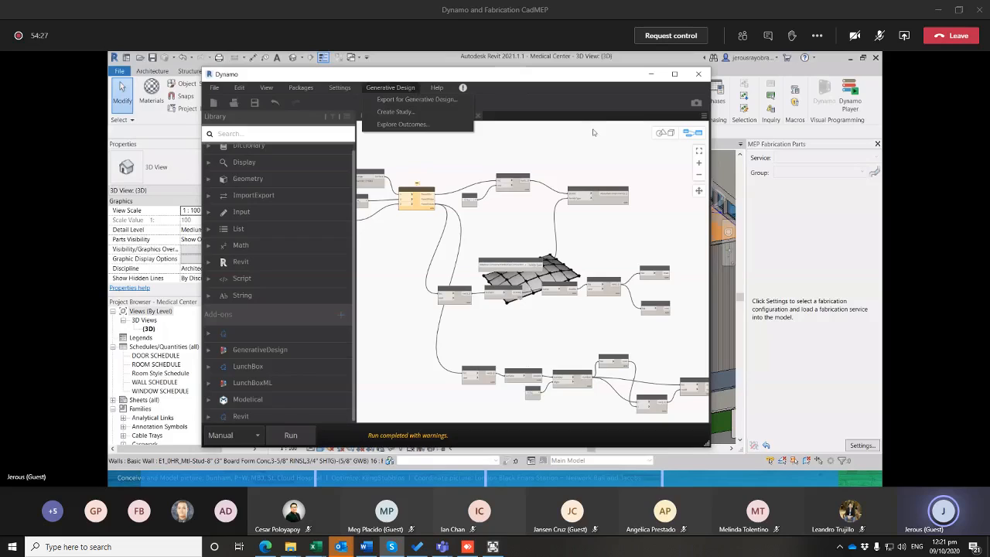
pyautogui.click(581, 91)
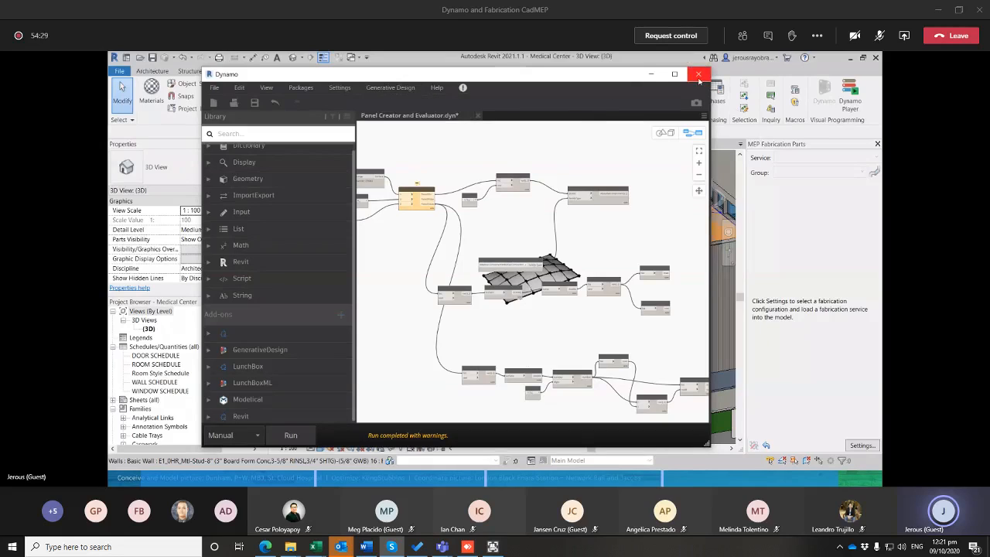
# Close Dynamo without saving the changes to Panel Creator and Evaluator.dyn and return to the Revit model
pyautogui.click(698, 76)
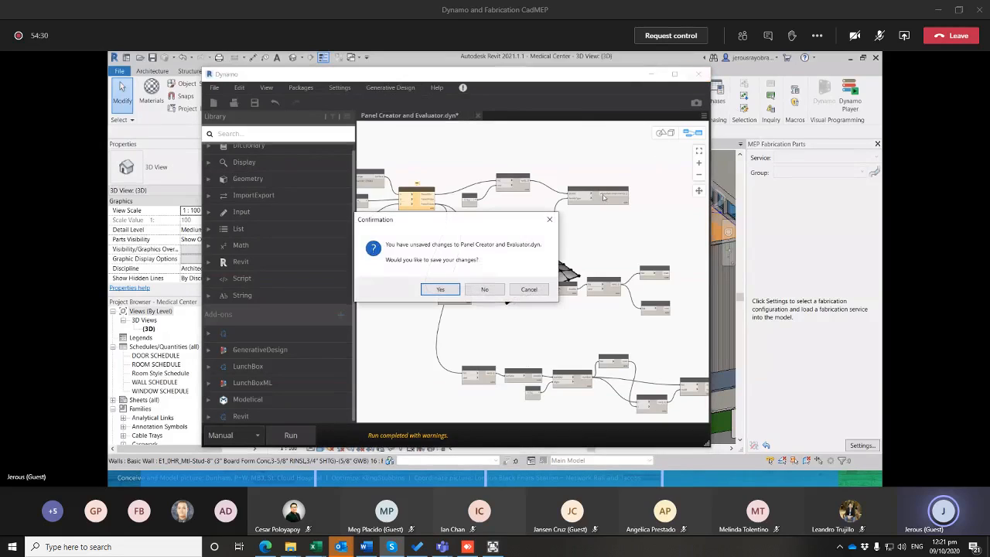
pyautogui.click(485, 292)
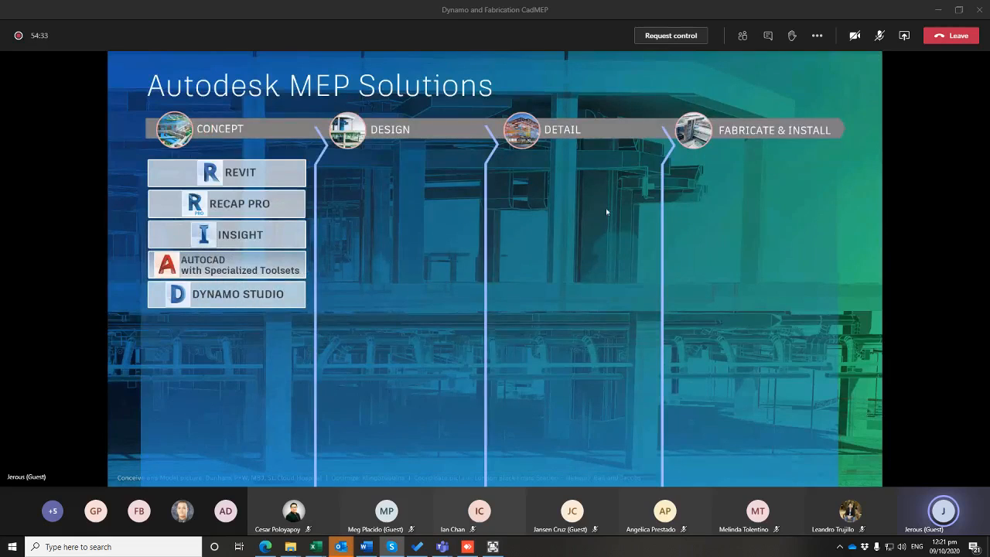
pyautogui.hotkey('alt', 'Tab')
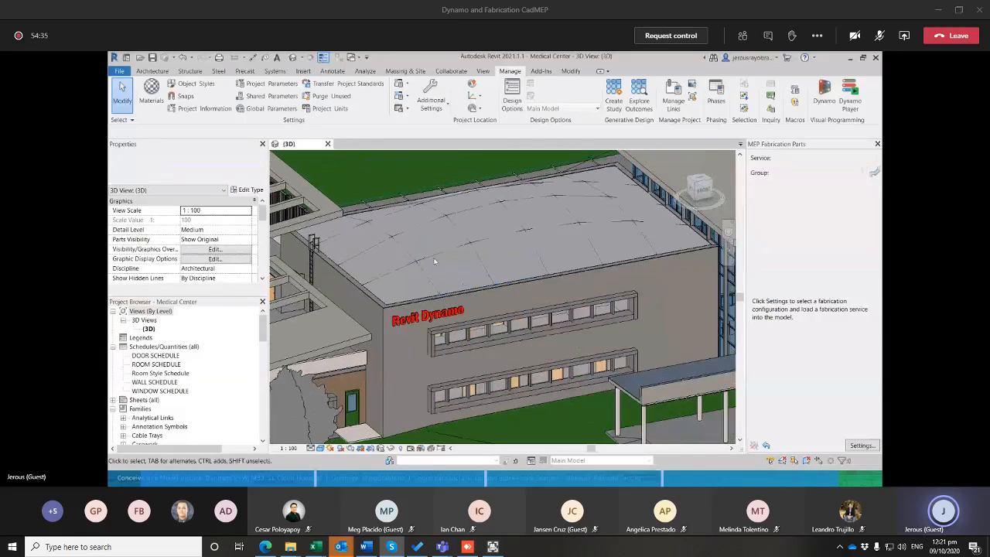
# Select all Adaptive Component panel instances visible in the 3D view and delete them from the curved roof
pyautogui.click(505, 240)
pyautogui.moveTo(505, 240); pyautogui.dragTo(493, 254, button='middle')
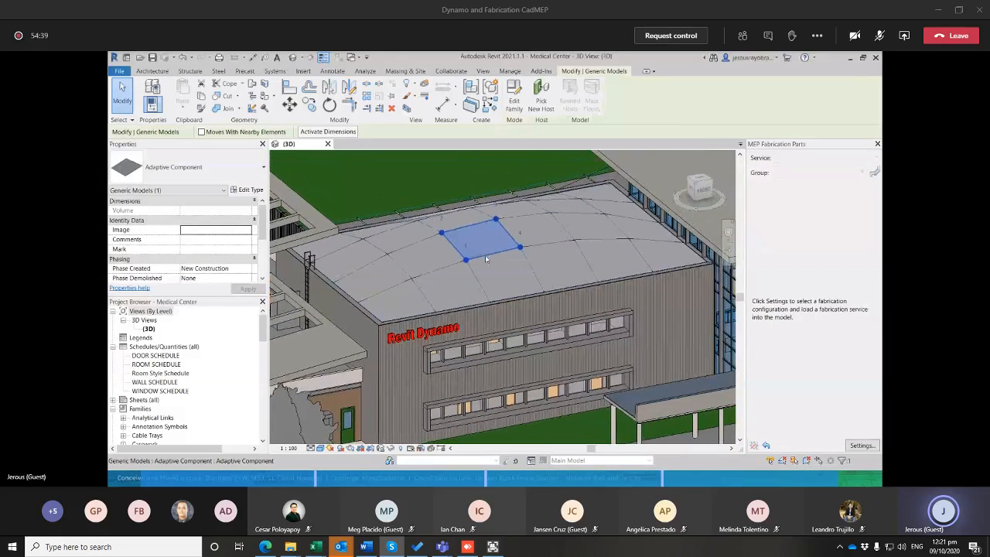
pyautogui.rightClick(486, 260)
pyautogui.moveTo(541, 342)
pyautogui.click(637, 343)
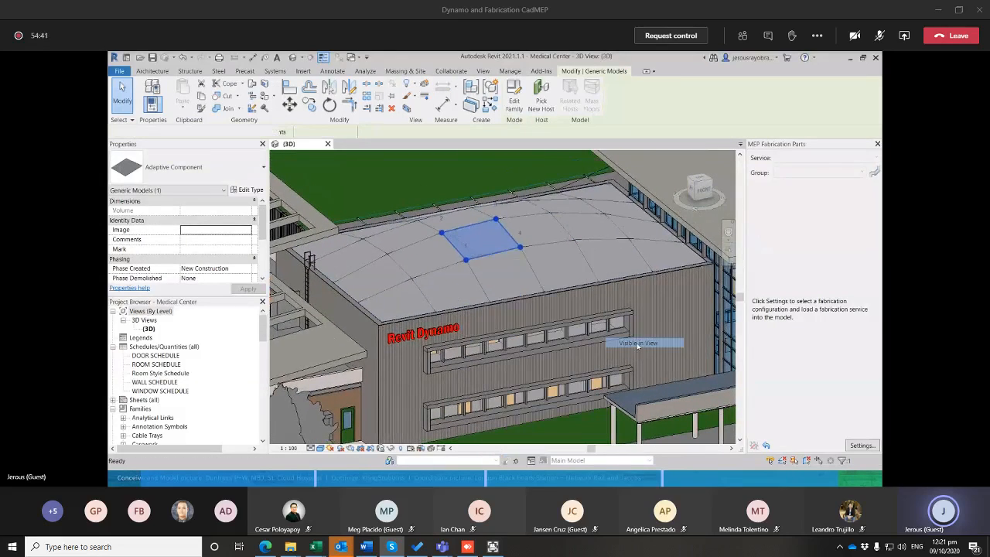
pyautogui.moveTo(437, 257); pyautogui.dragTo(502, 230, button='middle')
pyautogui.press('Delete')
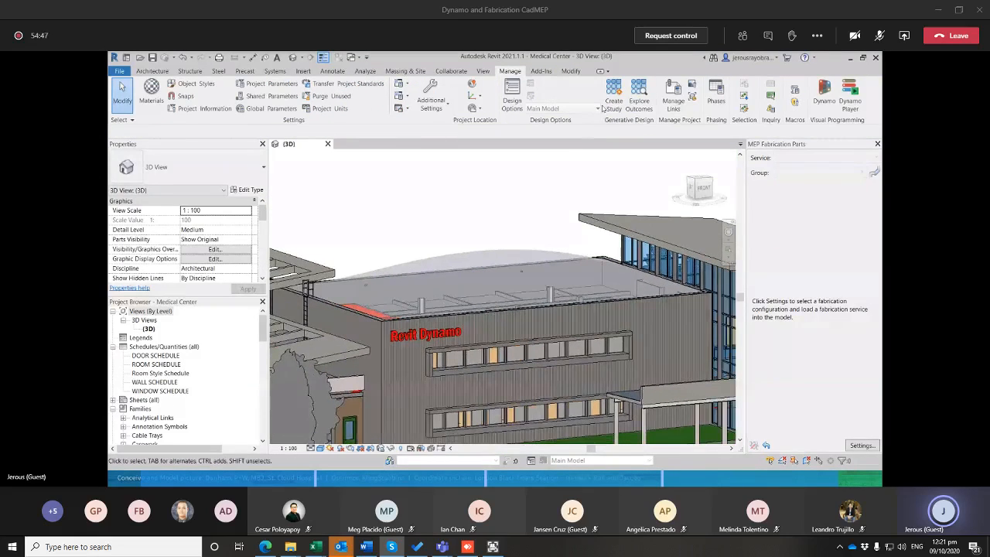
# Create a new study of the Generative Design type and move its definition window clear of the model
pyautogui.click(616, 107)
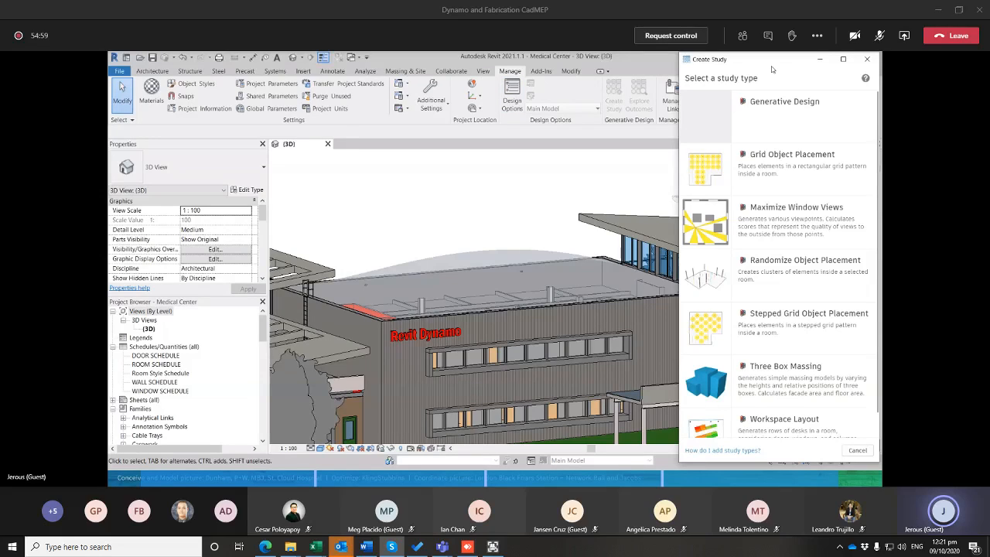
pyautogui.click(755, 121)
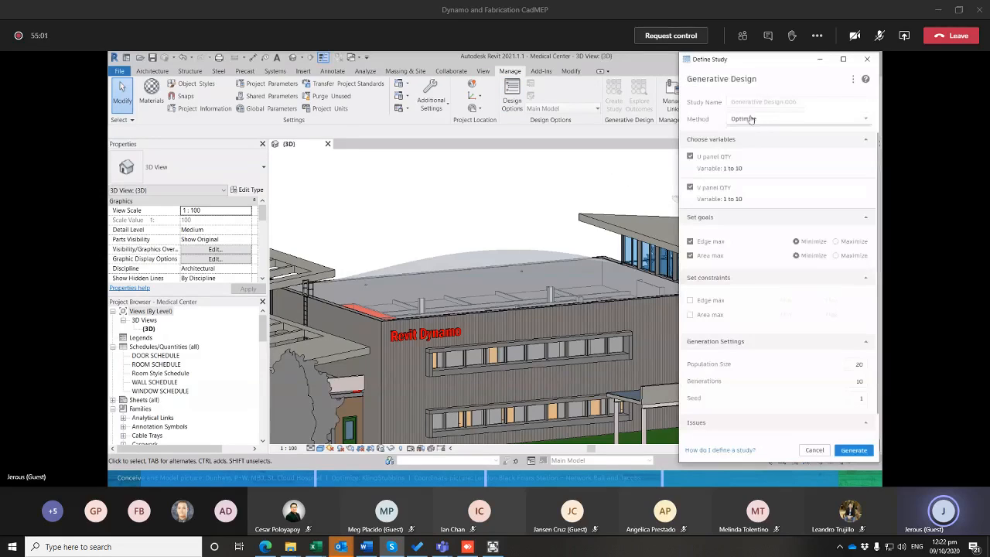
pyautogui.moveTo(773, 58); pyautogui.dragTo(534, 71)
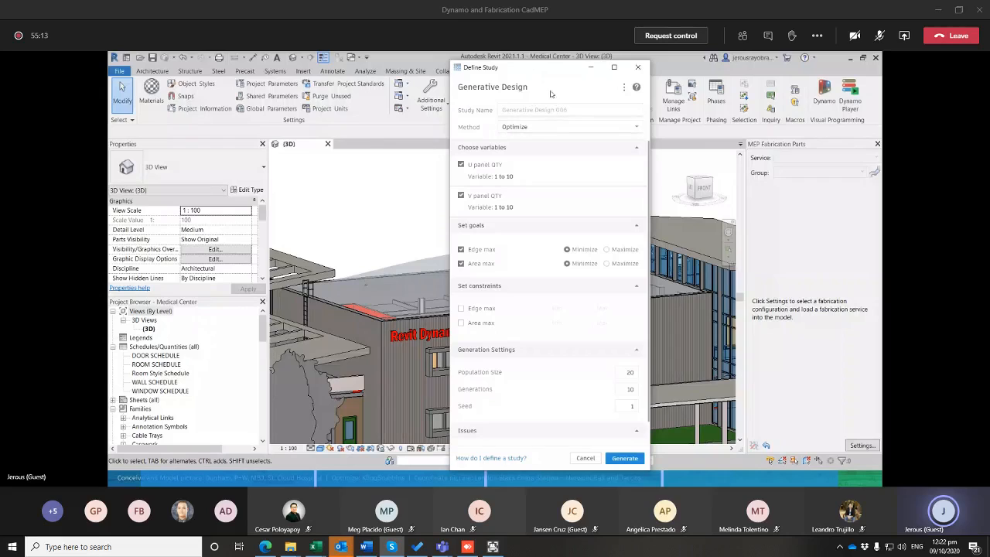
pyautogui.moveTo(547, 69); pyautogui.dragTo(764, 68)
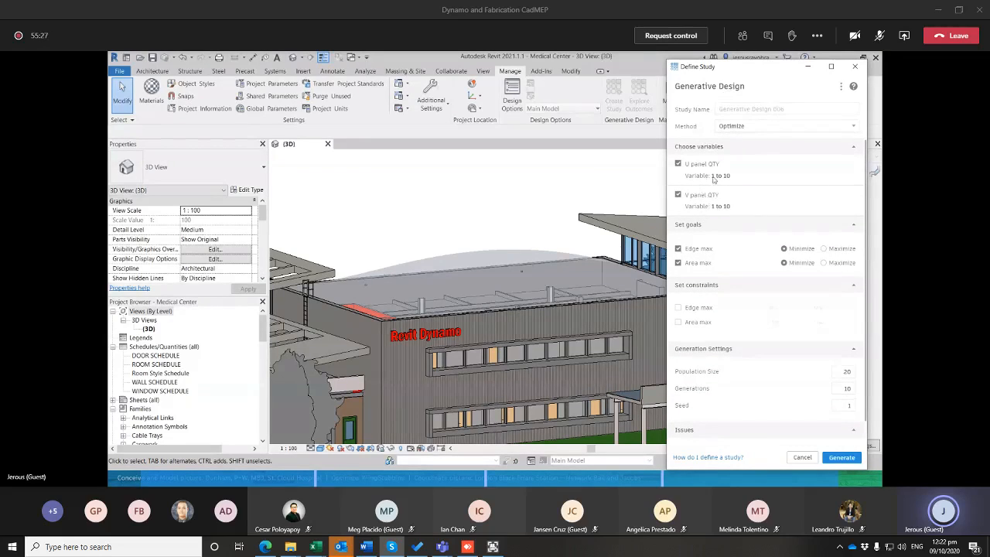
# Exclude Area max from the study goals, keep Edge max minimized, and constrain Edge max between 4000 and 5000
pyautogui.scroll(-1, 684, 236)
pyautogui.click(678, 239)
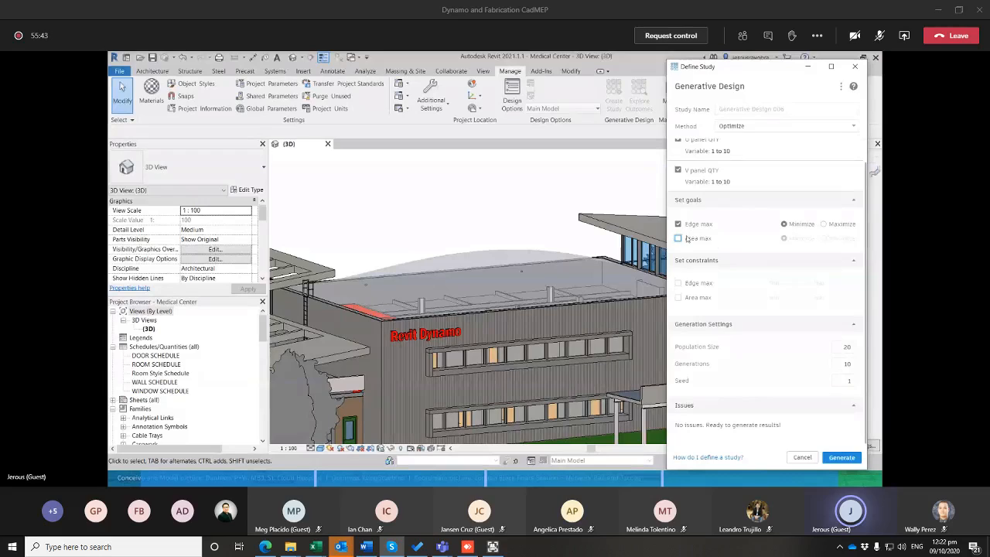
pyautogui.click(686, 226)
pyautogui.click(686, 226)
pyautogui.click(692, 285)
pyautogui.click(797, 284)
pyautogui.click(834, 286)
pyautogui.write('5000')
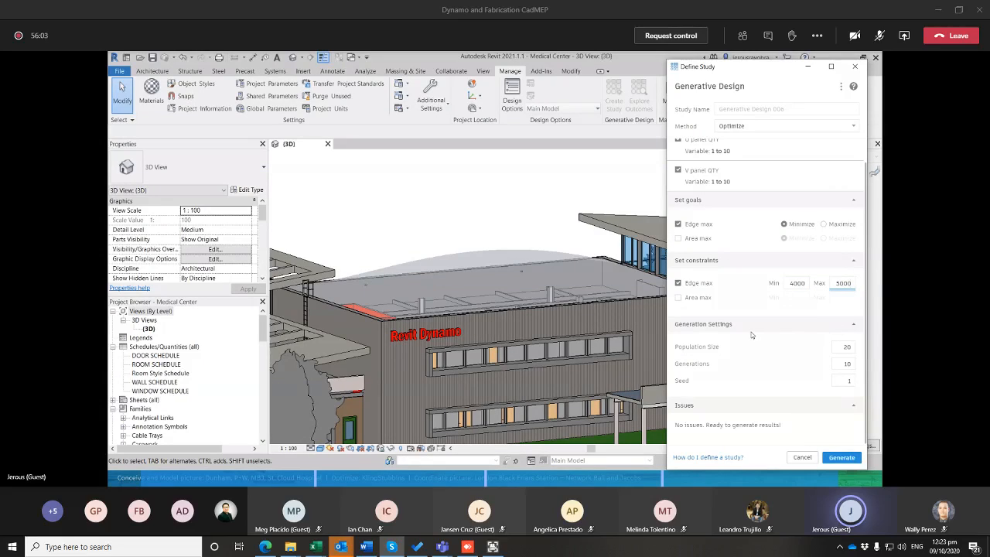
# Set the population size to 8 and the generations to 4, and generate the study
pyautogui.click(783, 336)
pyautogui.click(851, 349)
pyautogui.write('8')
pyautogui.click(853, 363)
pyautogui.write('4')
pyautogui.click(843, 458)
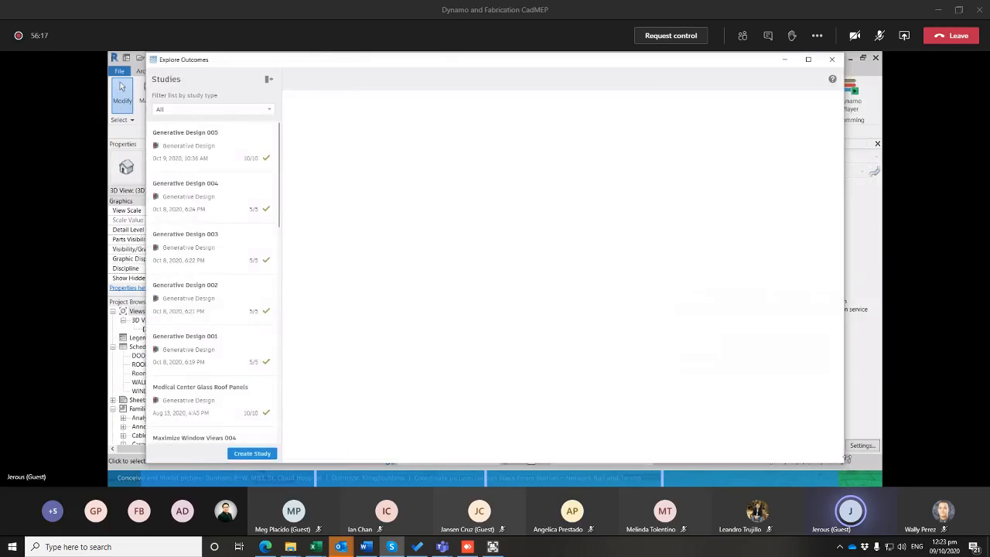
# Select the generated roof panel outcome in the Generative Design 006 study and rotate its detail preview
pyautogui.moveTo(534, 64); pyautogui.dragTo(539, 78)
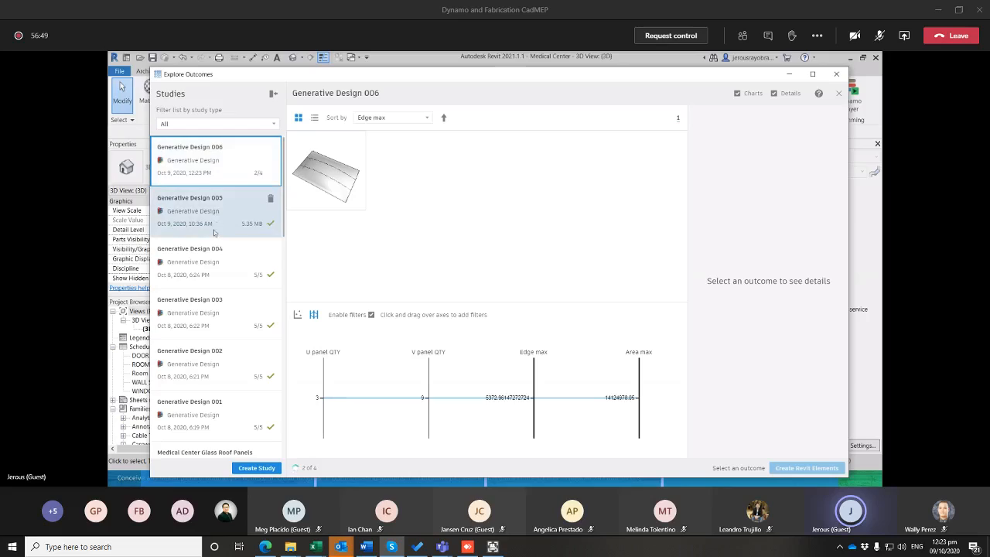
pyautogui.click(331, 203)
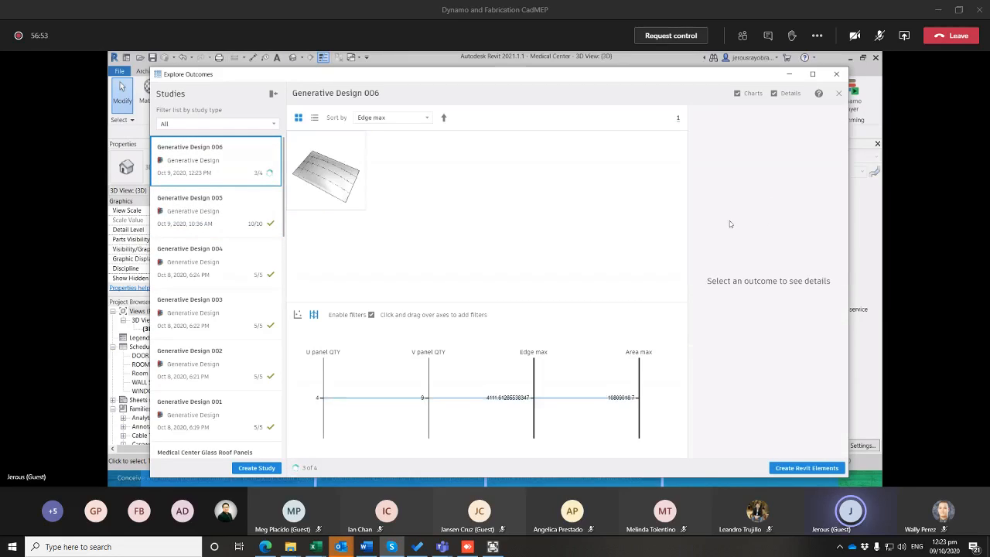
pyautogui.click(325, 159)
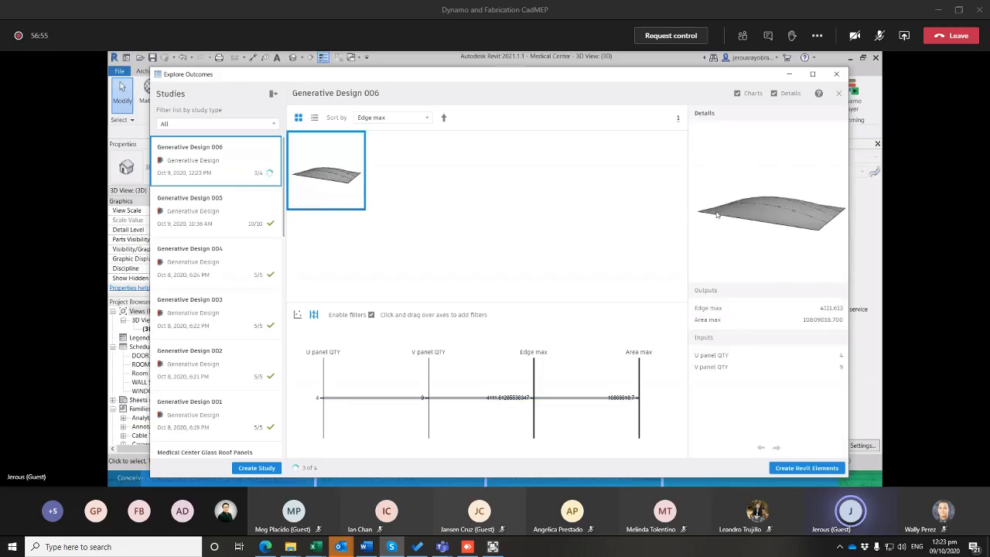
pyautogui.moveTo(716, 207); pyautogui.dragTo(746, 237)
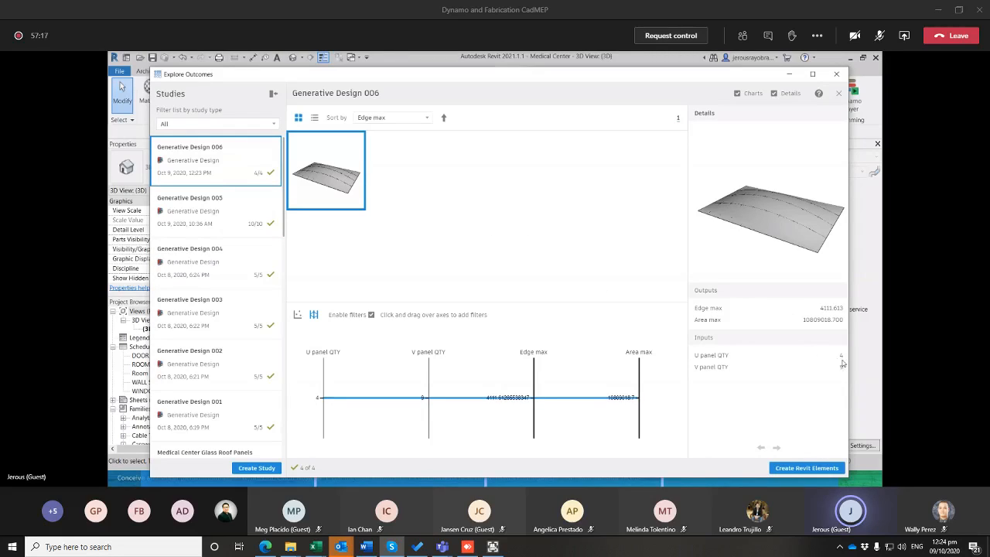
# Create Revit elements from the selected outcome and view the new panels on the roof in the 3D view
pyautogui.click(823, 468)
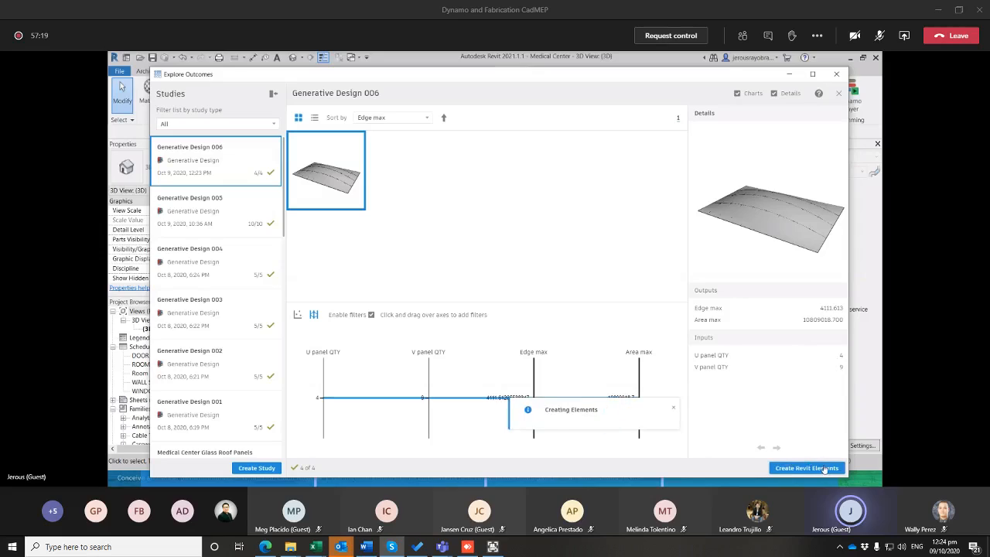
pyautogui.click(789, 75)
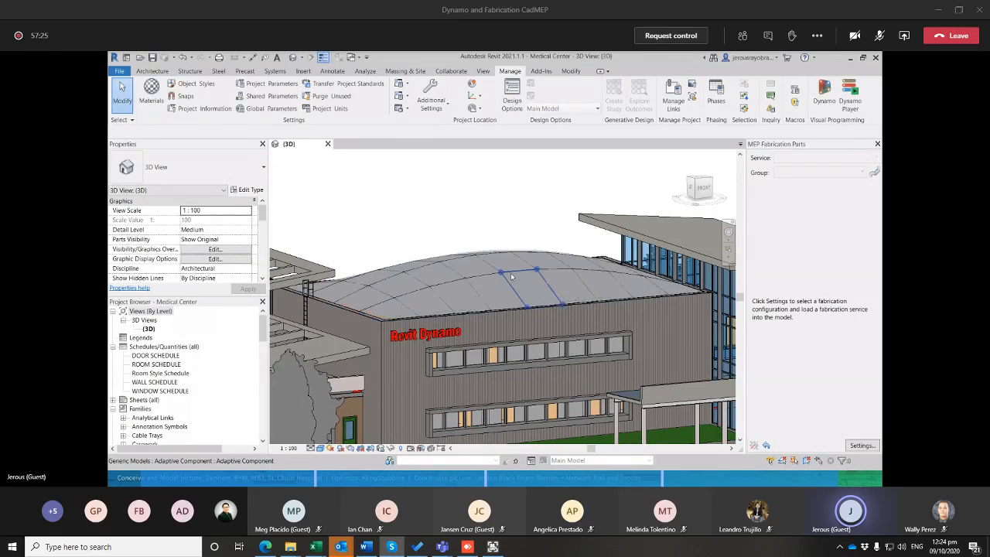
pyautogui.keyDown('shift'); pyautogui.moveTo(443, 279); pyautogui.dragTo(470, 344, button='middle'); pyautogui.keyUp('shift')
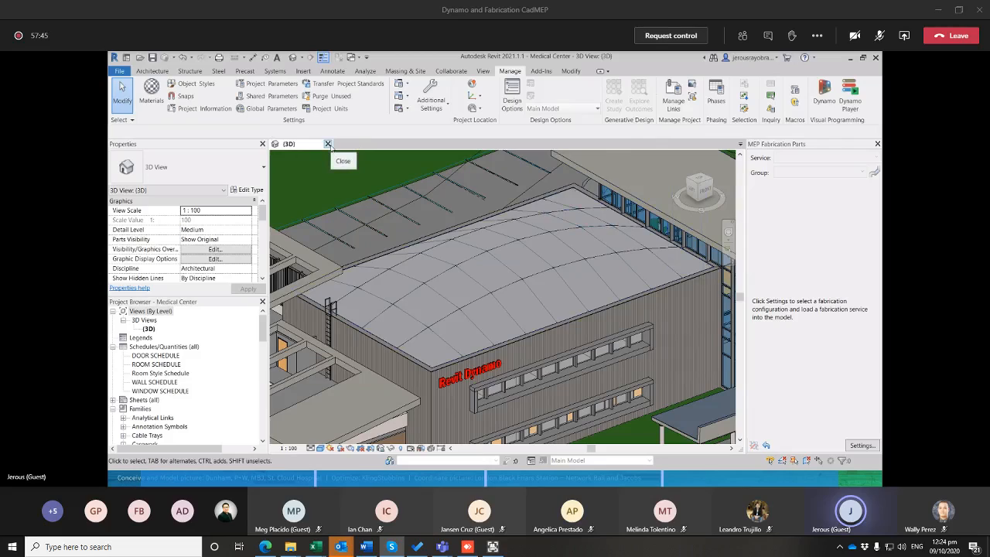
# Close the Medical Center model and return to Revit's home screen
pyautogui.click(329, 145)
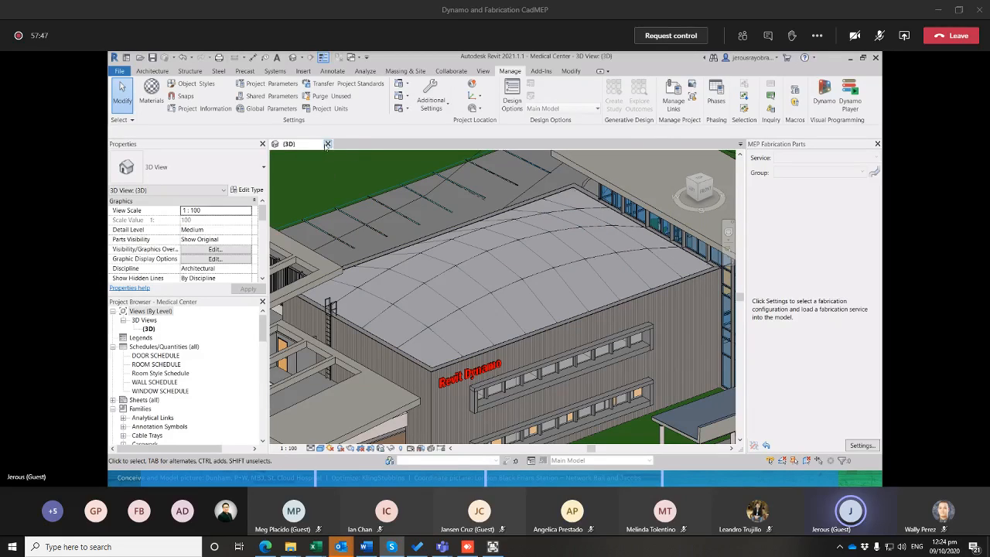
pyautogui.click(517, 270)
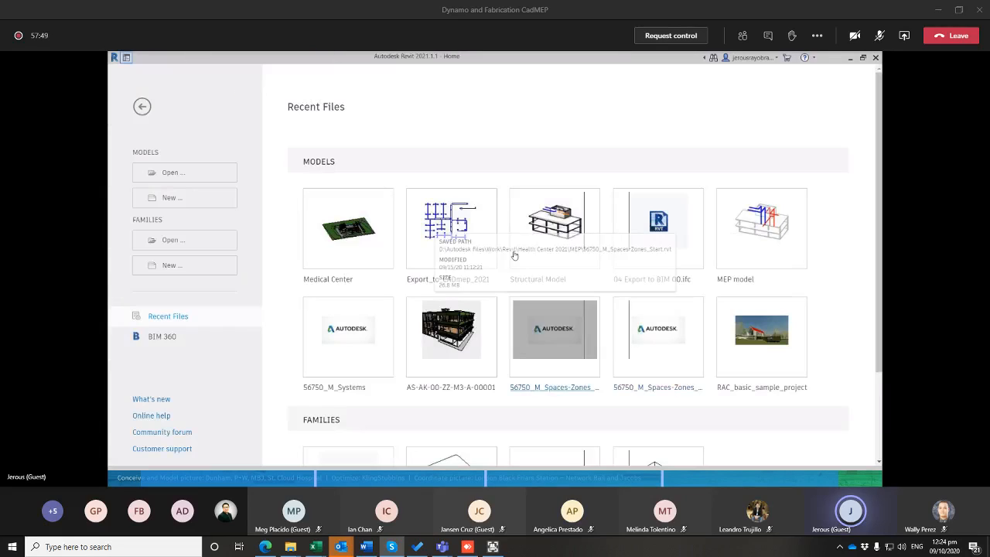
# Open the recent Structural Model project and switch to the Autodesk MEP Solutions slide in the PowerPoint slide show
pyautogui.click(570, 234)
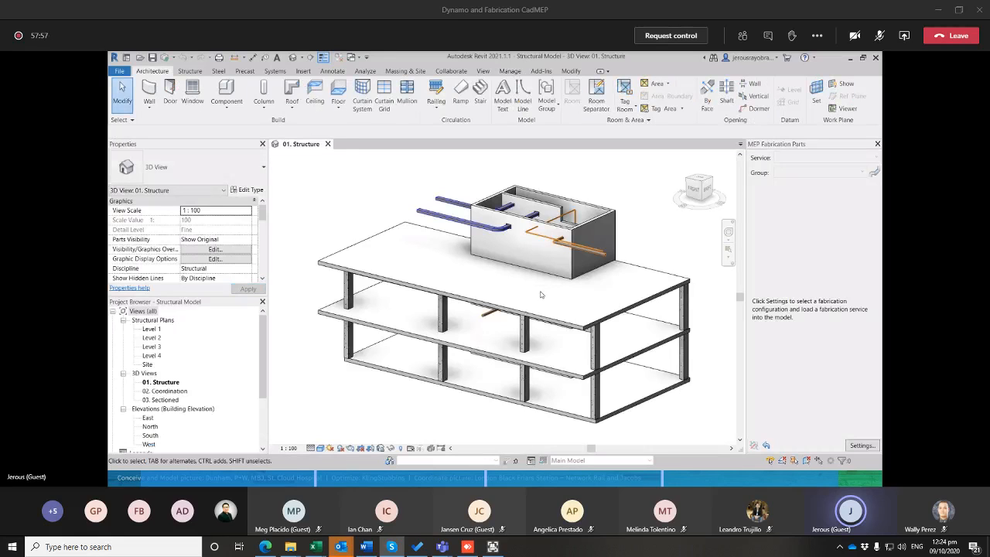
pyautogui.hotkey('alt', 'Tab')
pyautogui.hotkey('alt', 'Tab')
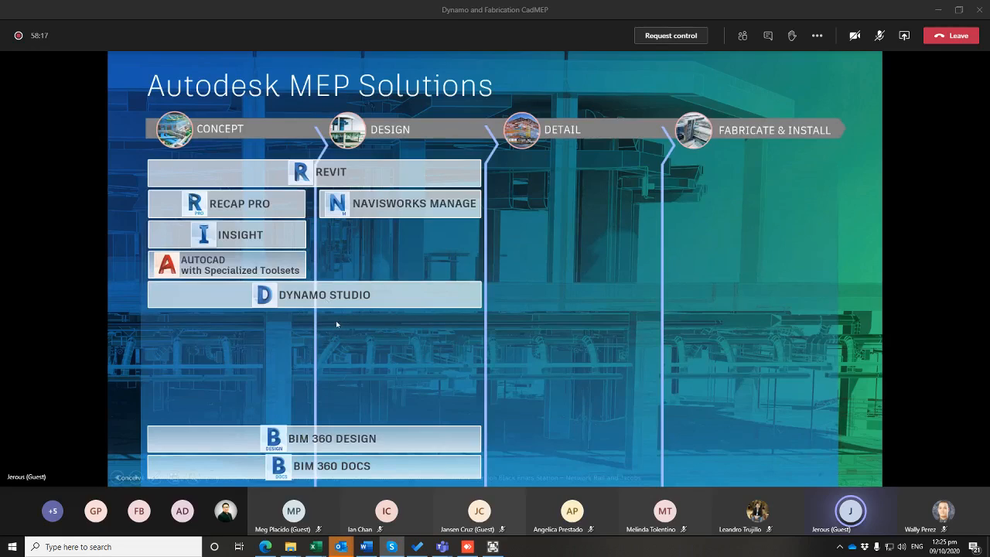
# Switch back to Revit and examine where the linked ducts and pipes pass through the rooftop walls in the 3D view
pyautogui.press('ctrl')
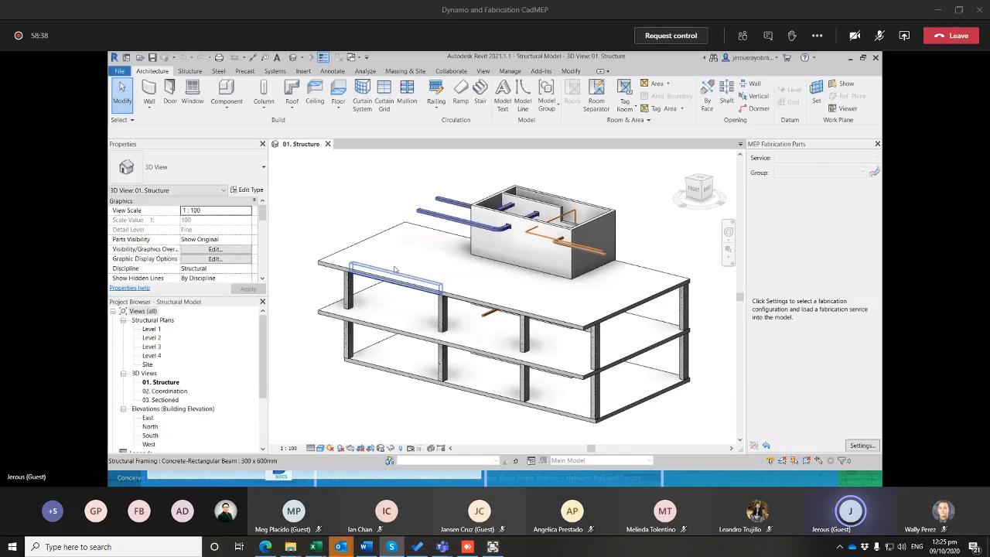
pyautogui.moveTo(429, 268)
pyautogui.mouseDown(button='middle')
pyautogui.moveTo(408, 274)
pyautogui.moveTo(424, 267)
pyautogui.mouseUp(button='middle')
pyautogui.scroll(5, 480, 232)
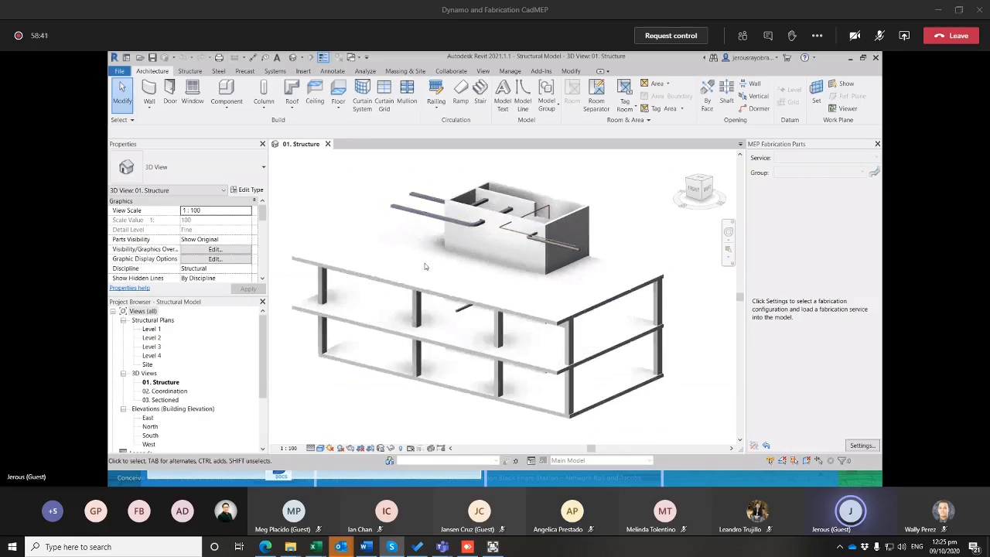
pyautogui.scroll(-2, 495, 247)
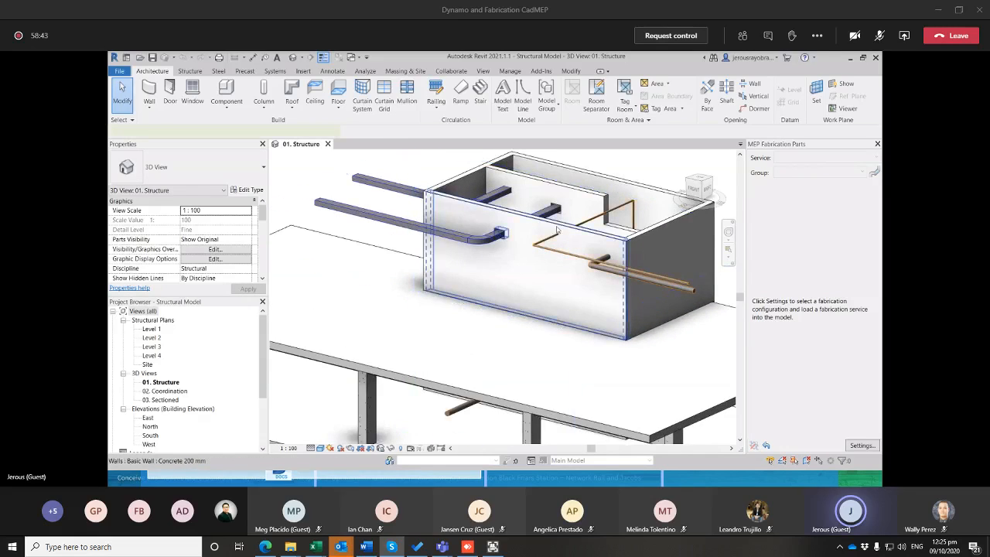
pyautogui.click(453, 257)
pyautogui.scroll(-2, 452, 258)
pyautogui.press('Escape')
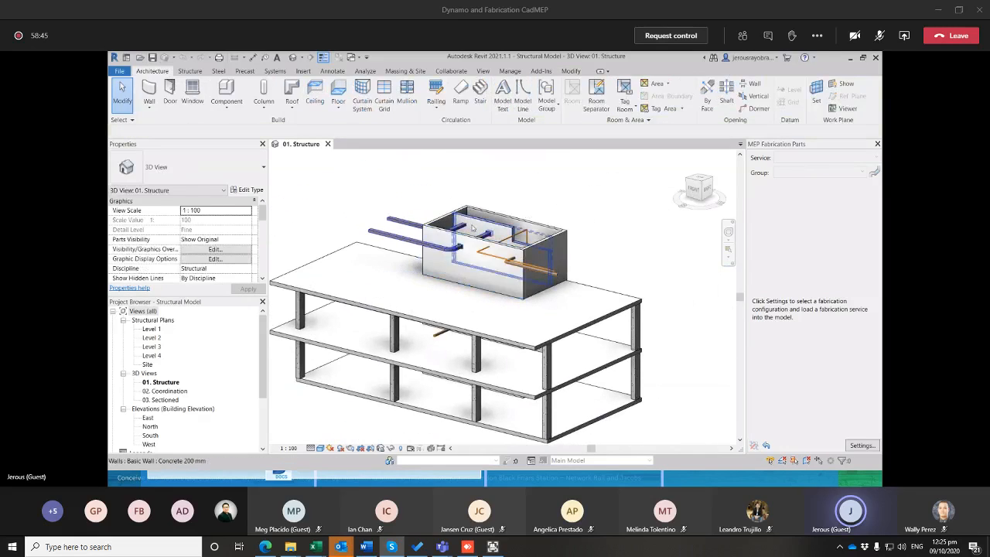
pyautogui.scroll(6, 495, 233)
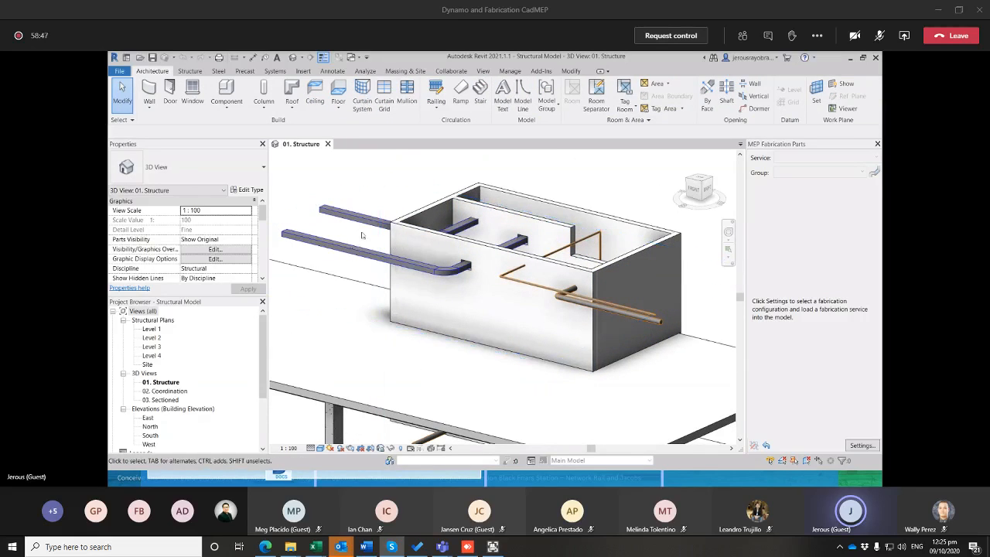
pyautogui.scroll(-5, 380, 245)
pyautogui.scroll(2, 380, 245)
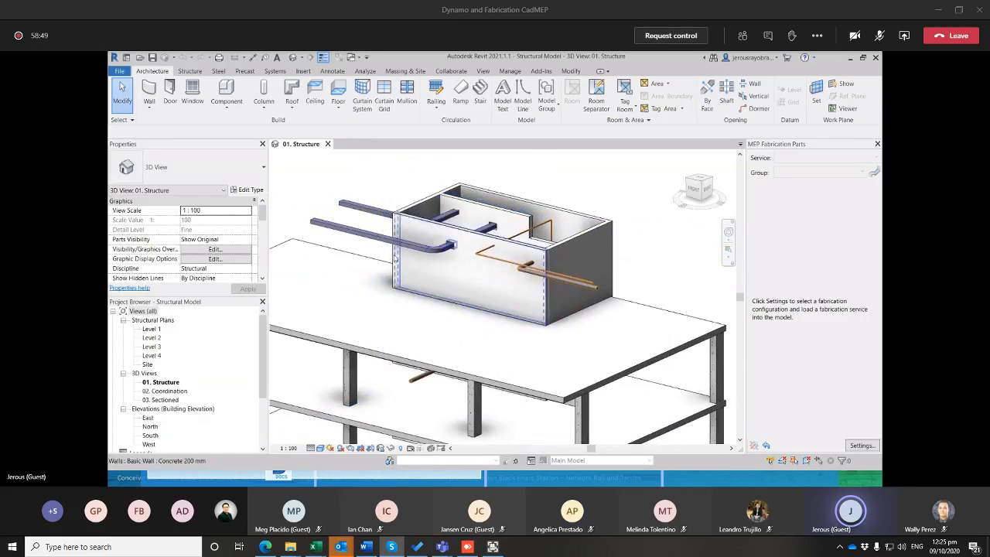
# Switch to the Explore Outcomes window and close it
pyautogui.hotkey('alt', 'Tab')
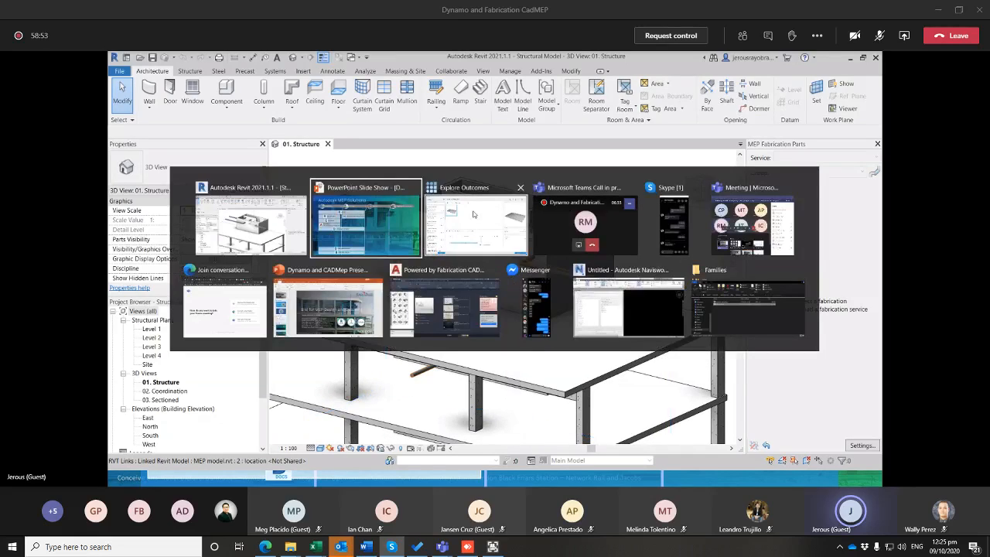
pyautogui.click(509, 212)
pyautogui.click(836, 75)
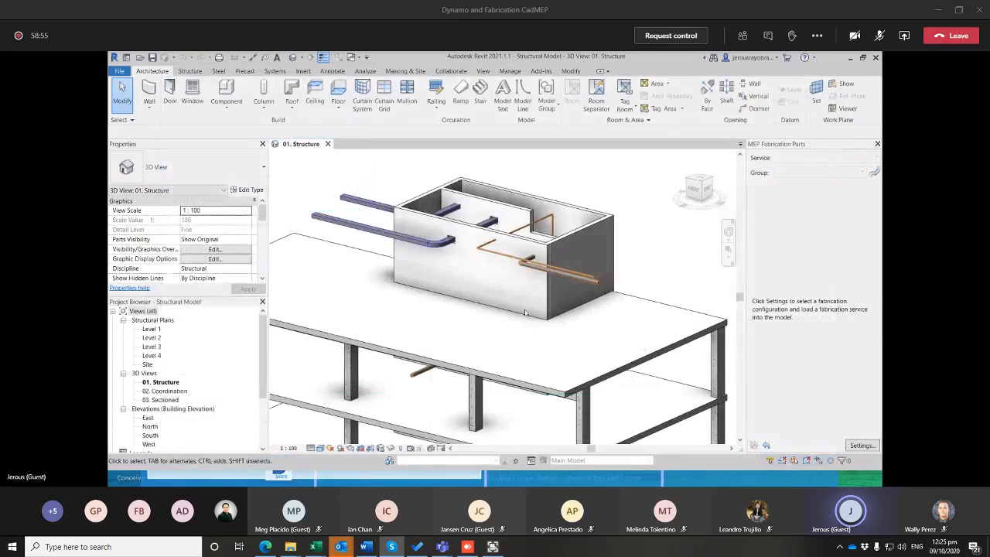
# Switch to Navisworks Manage and open the Coordination file from the TestModel folder
pyautogui.hotkey('alt', 'Tab')
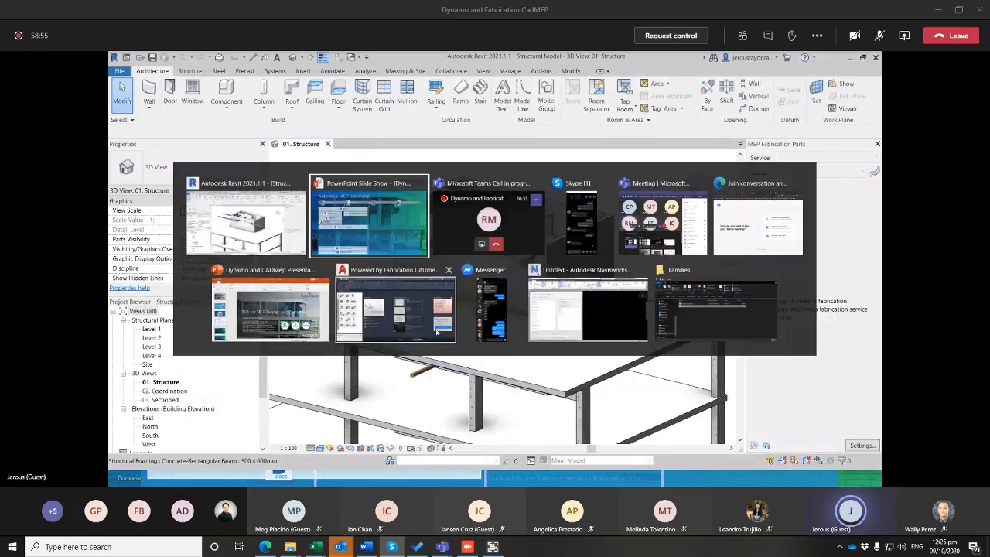
pyautogui.click(561, 307)
pyautogui.click(117, 59)
pyautogui.click(135, 105)
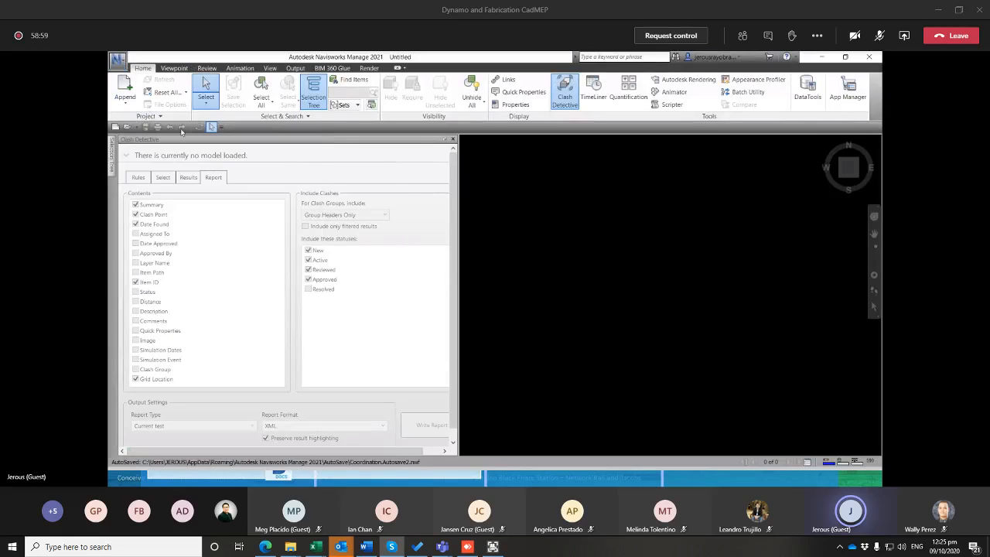
pyautogui.click(444, 203)
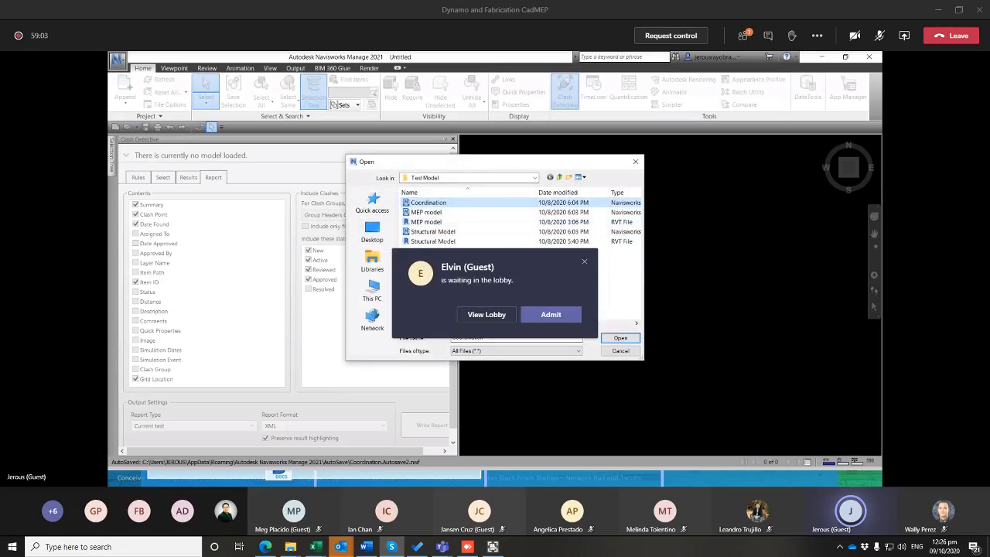
pyautogui.click(620, 339)
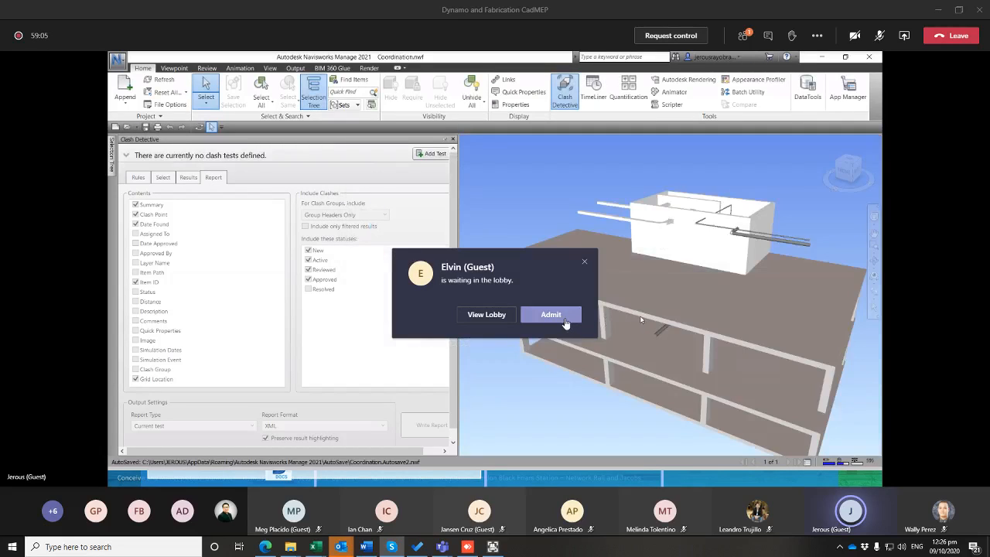
pyautogui.click(562, 317)
# Add a clash test of type Hard between MEP model.rvt and Structural Model.rvt, and run it
pyautogui.scroll(3, 623, 233)
pyautogui.moveTo(619, 225)
pyautogui.mouseDown(button='middle')
pyautogui.moveTo(618, 277)
pyautogui.moveTo(599, 265)
pyautogui.moveTo(626, 268)
pyautogui.moveTo(617, 242)
pyautogui.mouseUp(button='middle')
pyautogui.scroll(4, 621, 239)
pyautogui.scroll(-2, 618, 232)
pyautogui.click(431, 154)
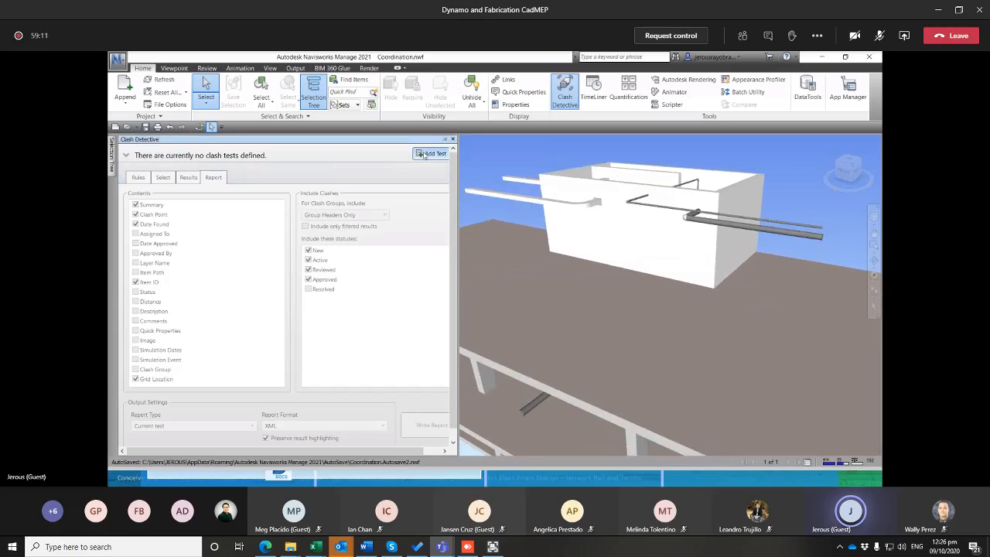
pyautogui.click(166, 317)
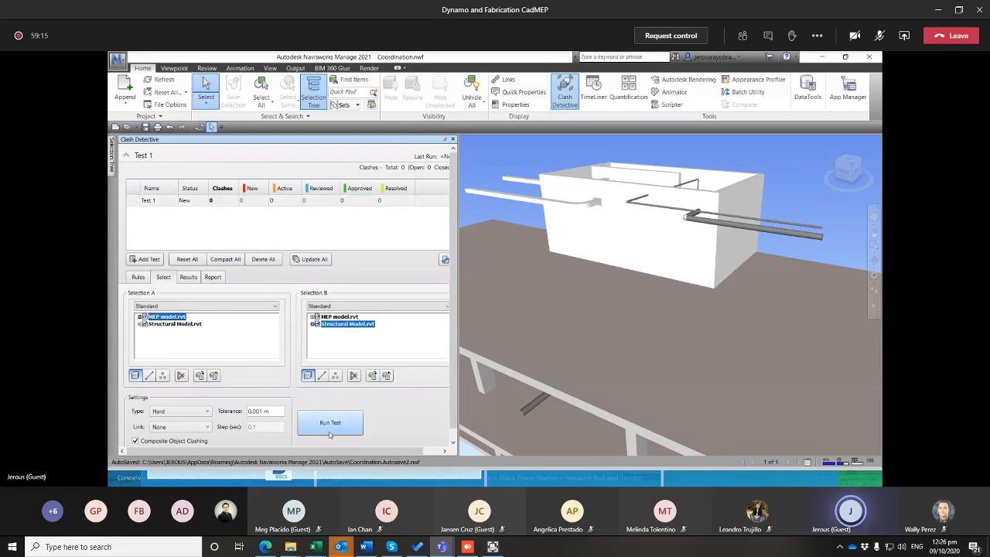
pyautogui.click(330, 424)
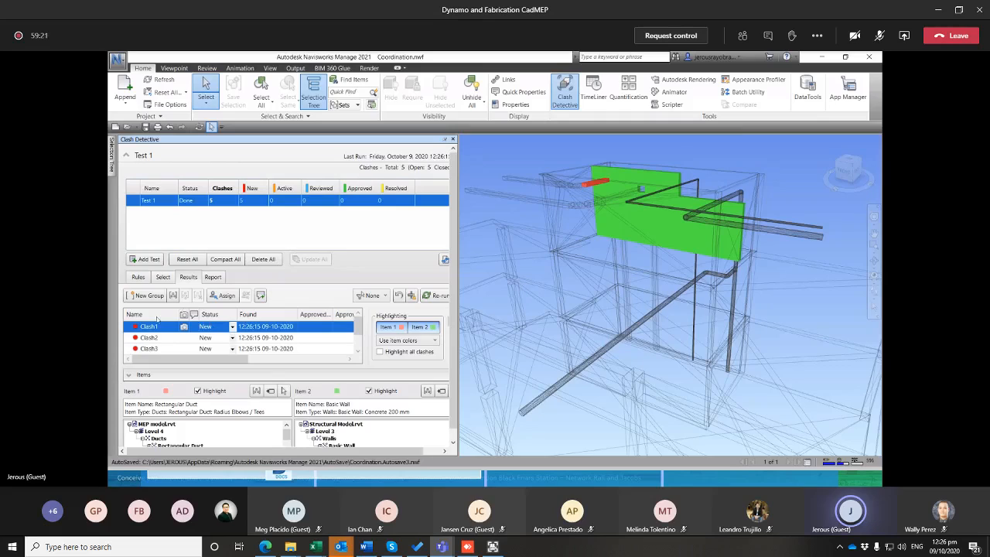
# Examine the individual clashes of Test 1, from Clash1 to Clash5, in the model view
pyautogui.click(155, 348)
pyautogui.click(158, 348)
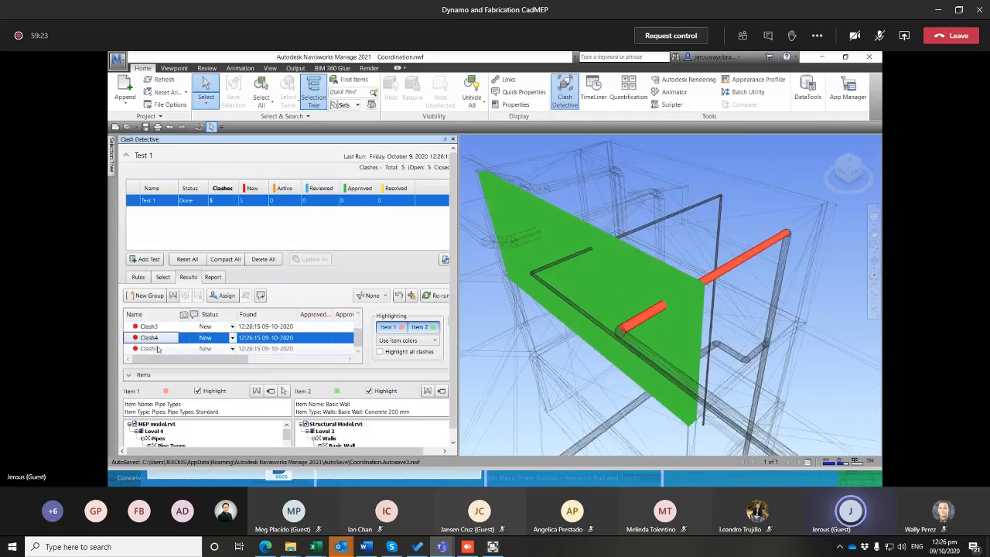
pyautogui.click(158, 349)
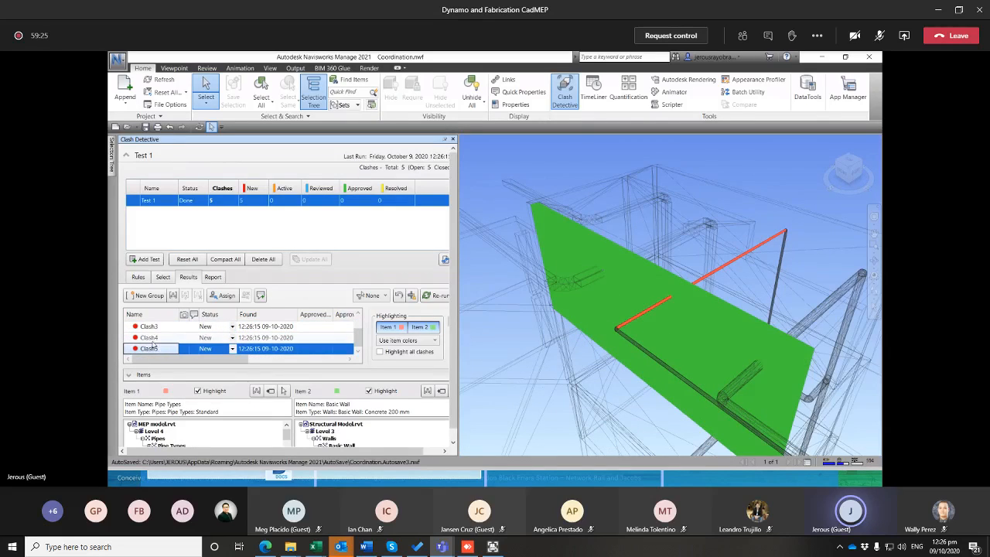
pyautogui.click(152, 339)
pyautogui.scroll(1, 153, 338)
pyautogui.click(154, 328)
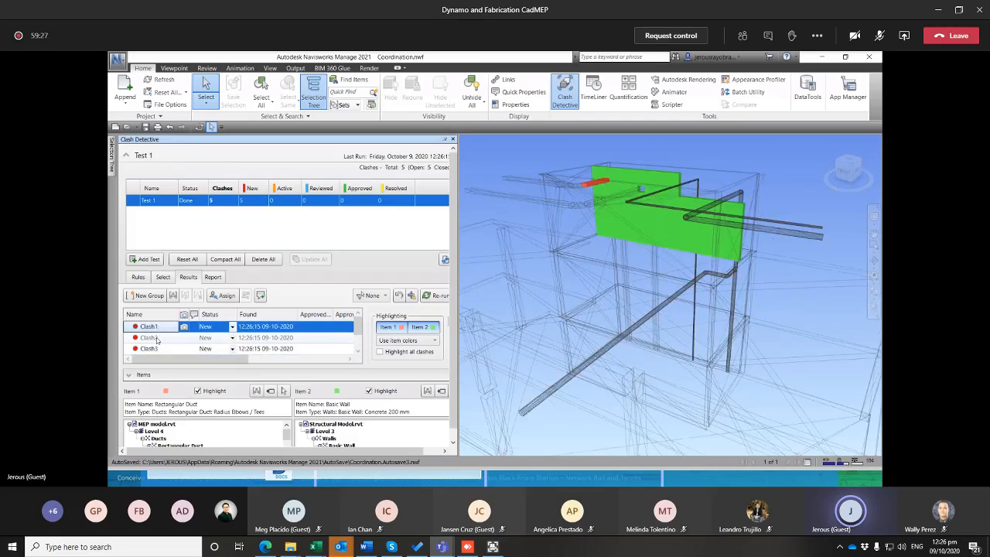
pyautogui.click(155, 338)
pyautogui.click(149, 350)
pyautogui.scroll(-1, 153, 347)
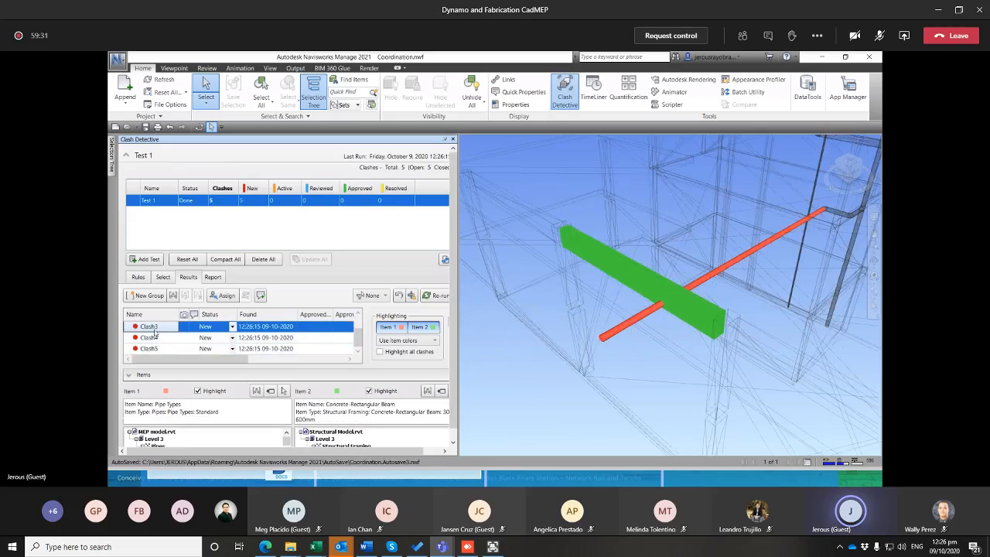
# Write the clash report for the current test in XML format and save it to the Desktop as Test 1
pyautogui.click(213, 277)
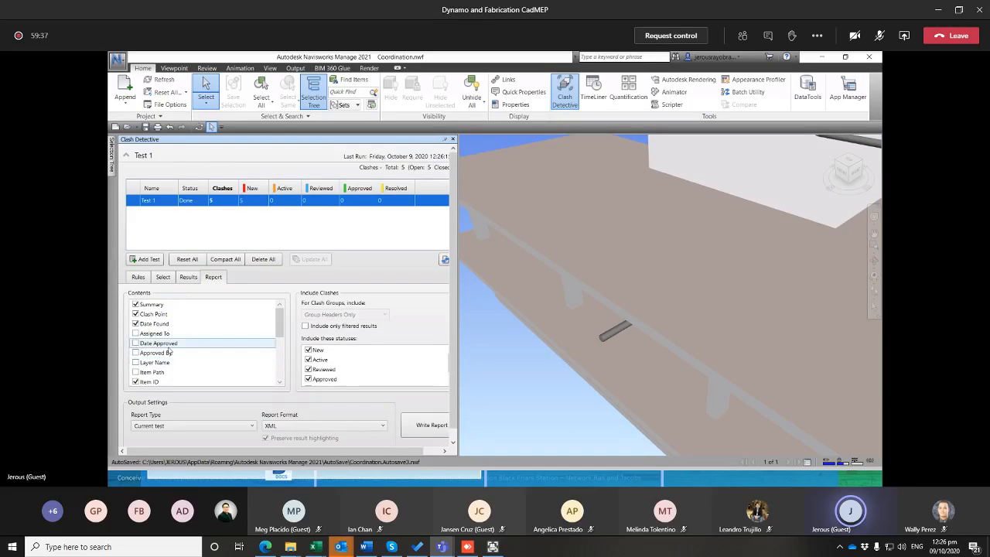
pyautogui.scroll(-2, 158, 356)
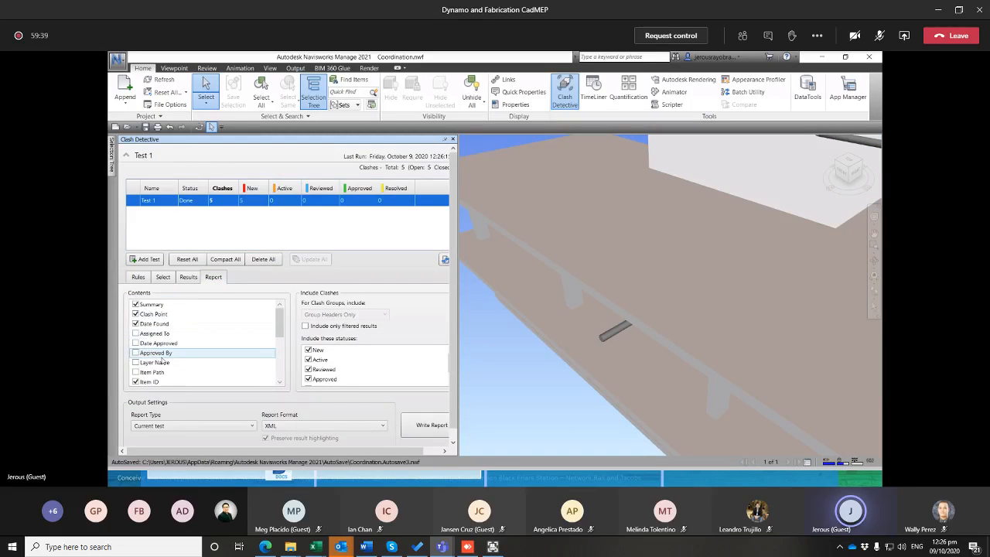
pyautogui.scroll(3, 164, 317)
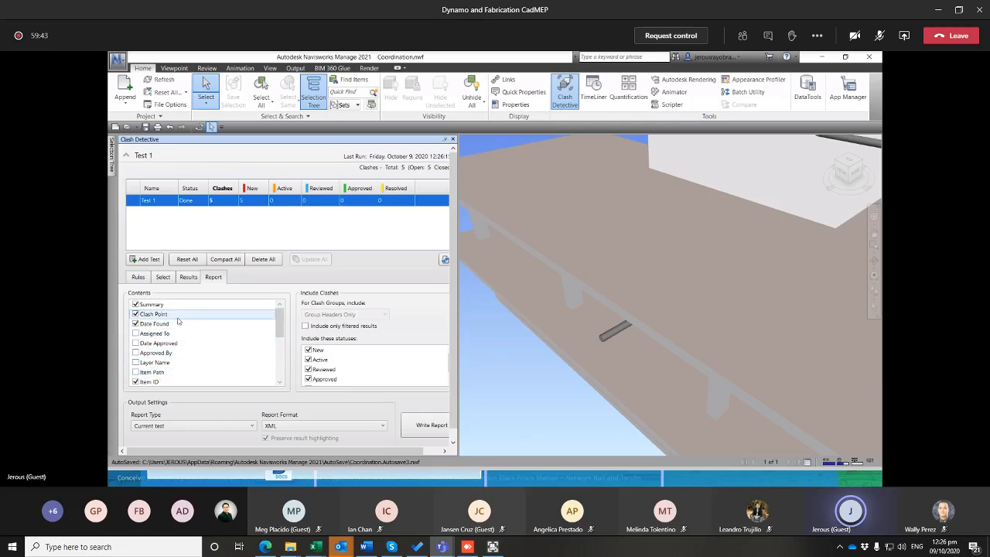
pyautogui.scroll(-4, 224, 364)
pyautogui.scroll(1, 232, 377)
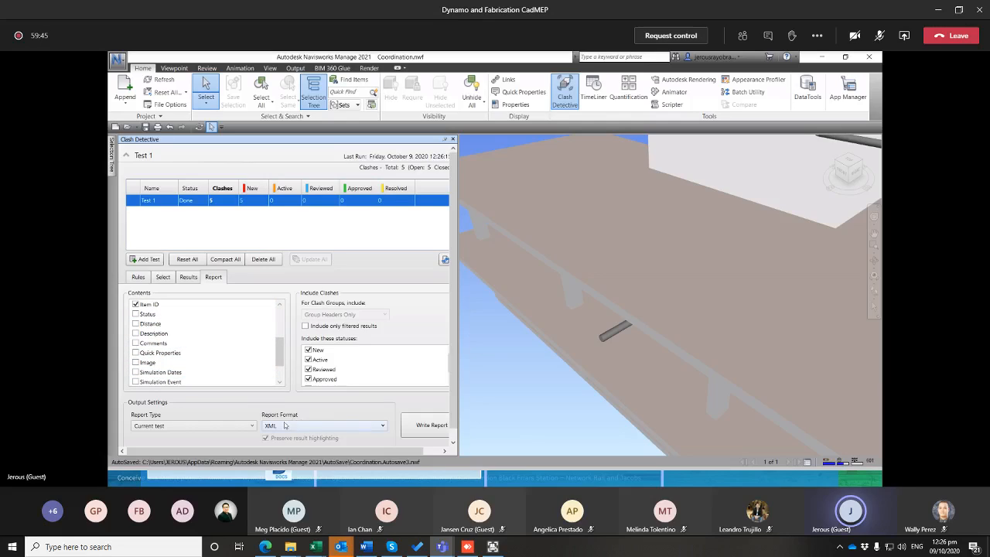
pyautogui.click(426, 425)
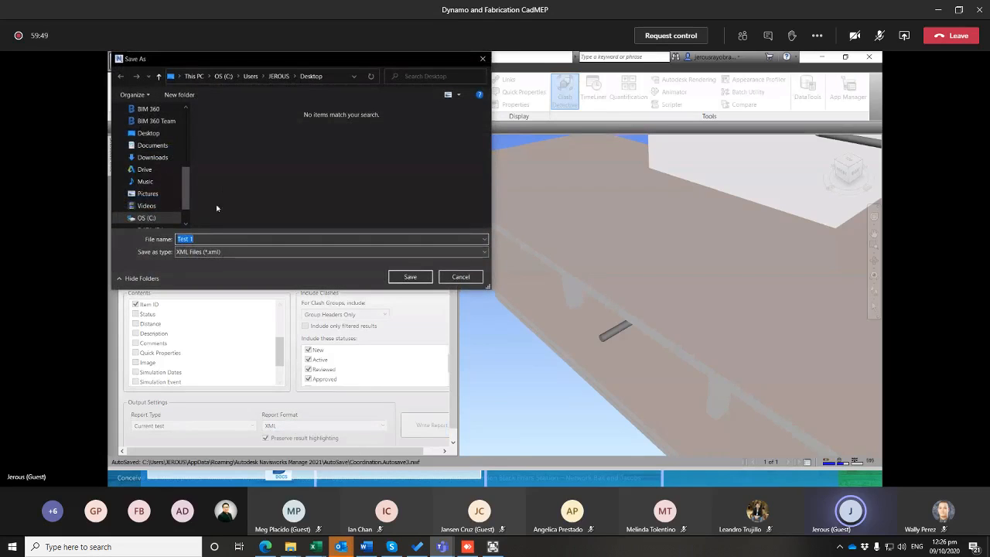
pyautogui.click(410, 277)
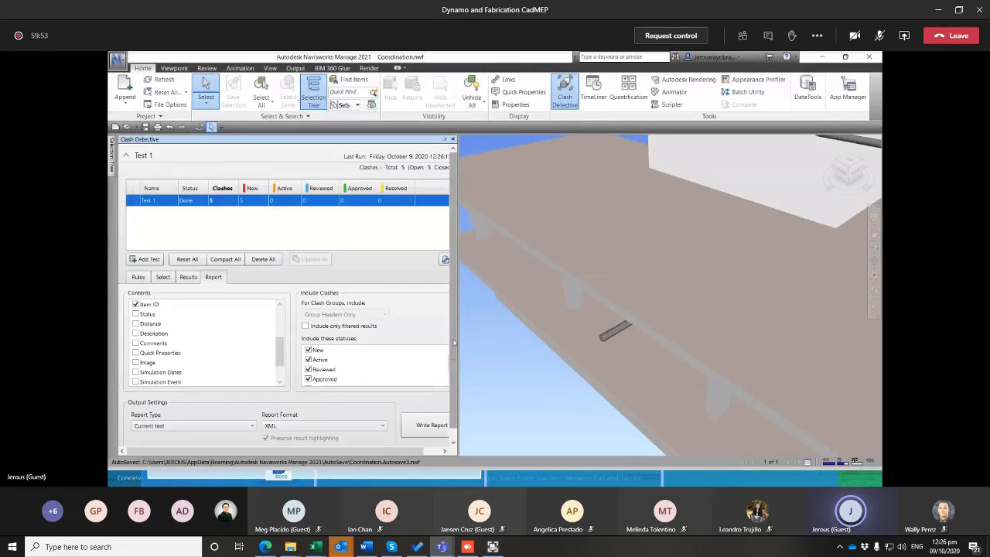
# Switch to File Explorer, go to Autodesk Files\Work\Dynamo\Dynamo\Clash Indicator on the D: drive, and select the Clash Results XML-base file
pyautogui.hotkey('alt', 'Tab')
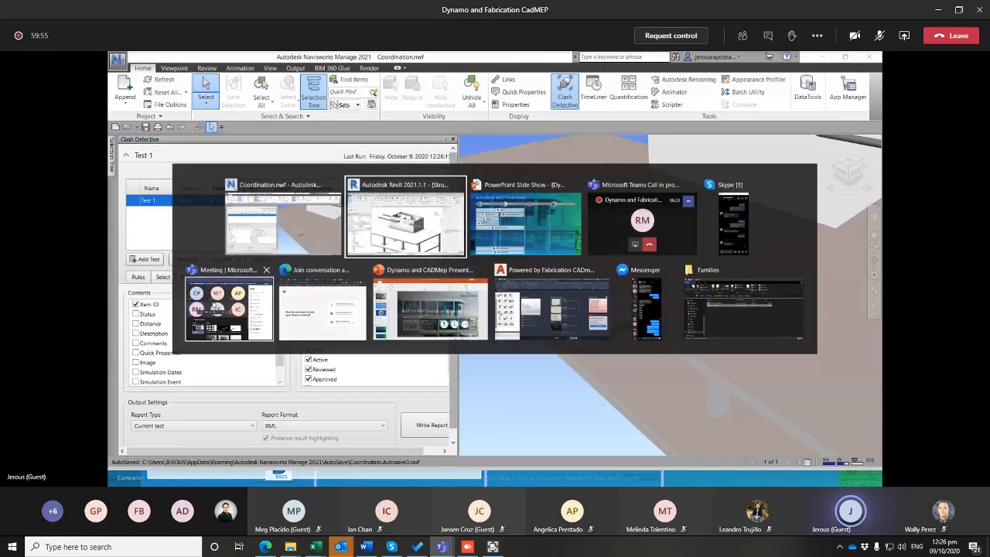
pyautogui.click(708, 308)
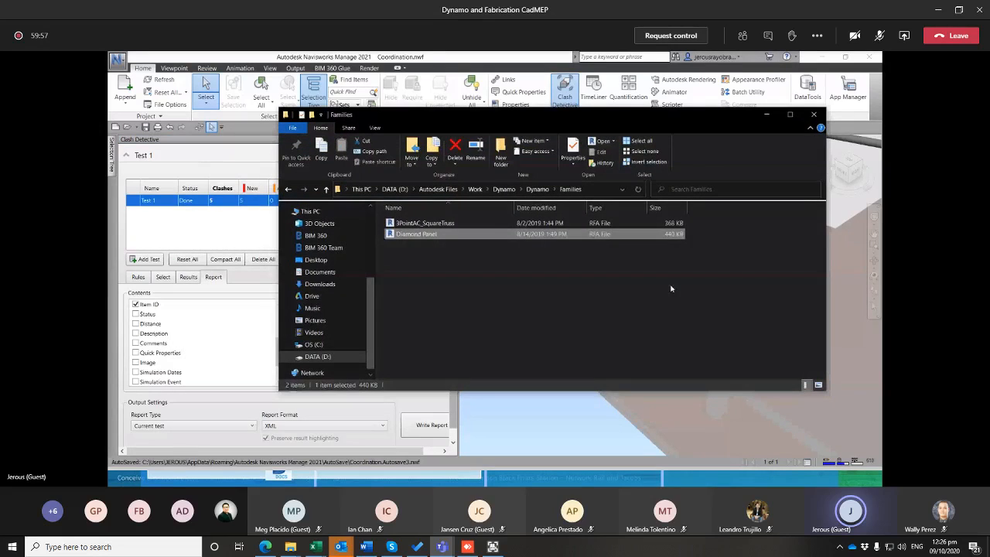
pyautogui.click(317, 356)
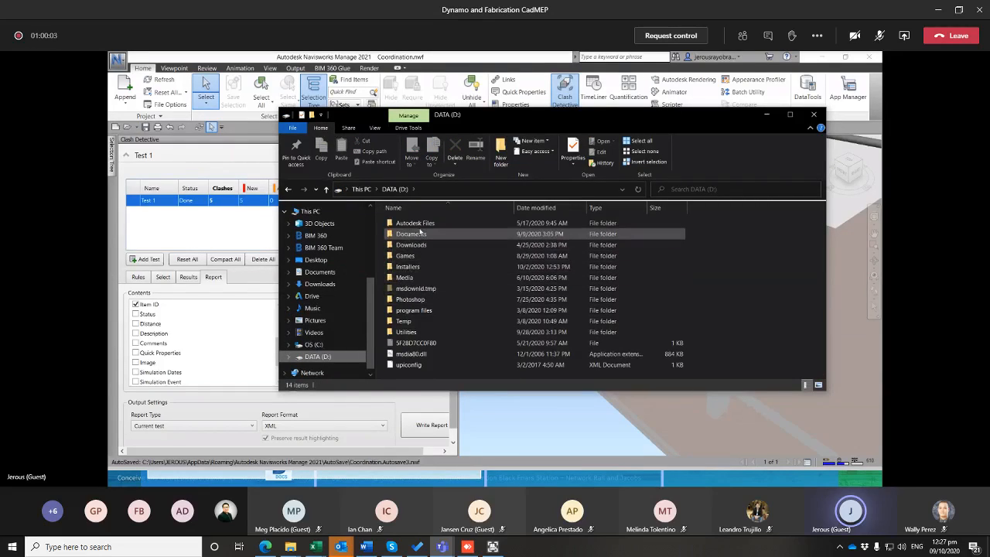
pyautogui.doubleClick(416, 223)
pyautogui.doubleClick(425, 244)
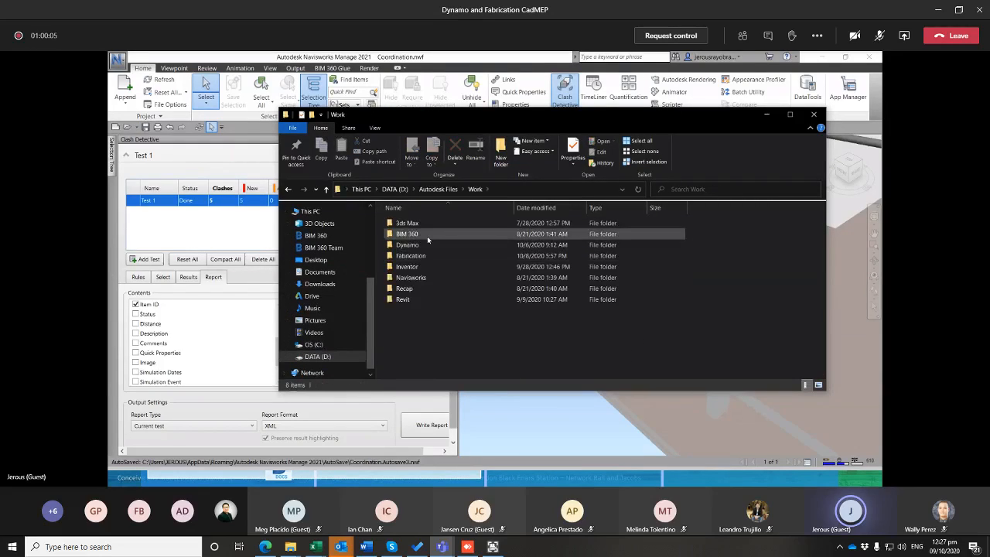
pyautogui.doubleClick(422, 245)
pyautogui.doubleClick(422, 234)
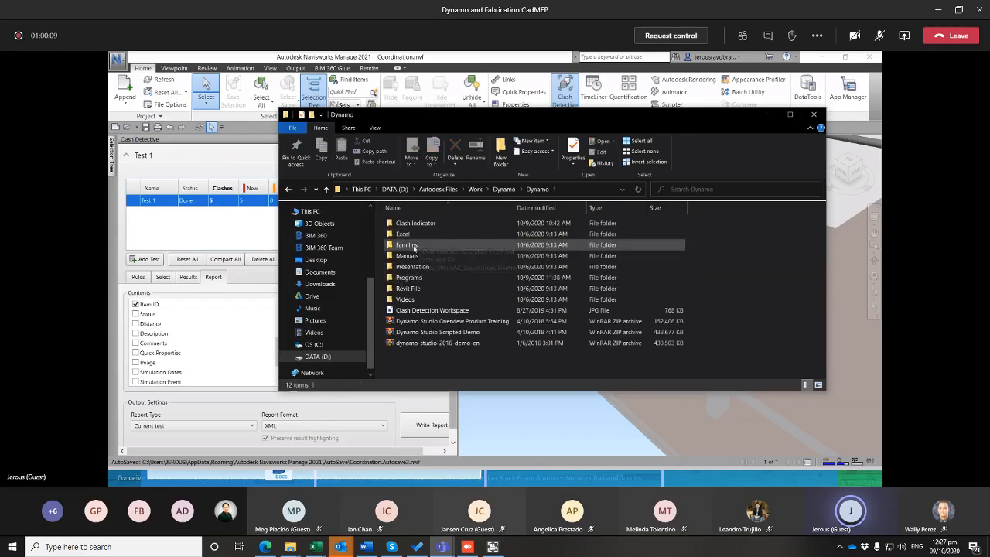
pyautogui.doubleClick(425, 223)
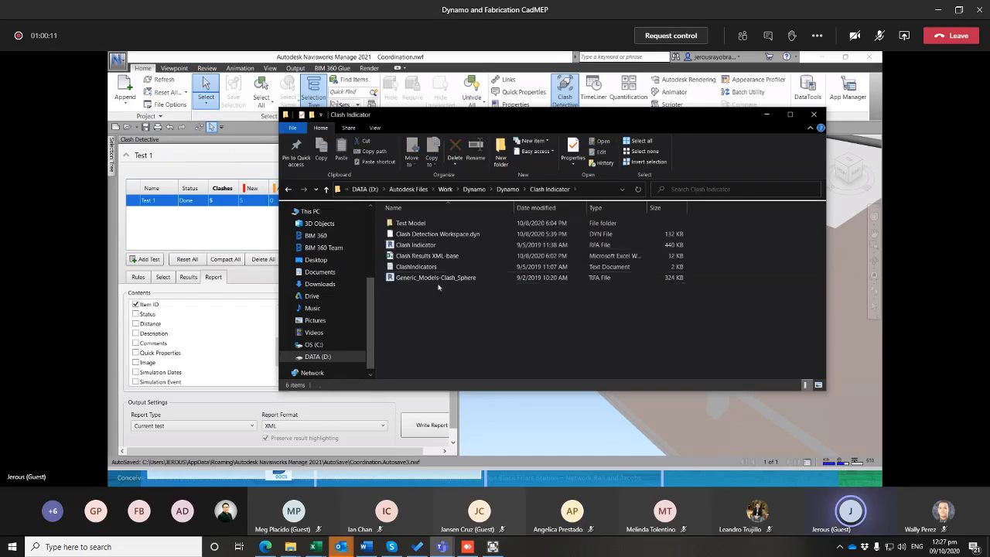
pyautogui.click(427, 257)
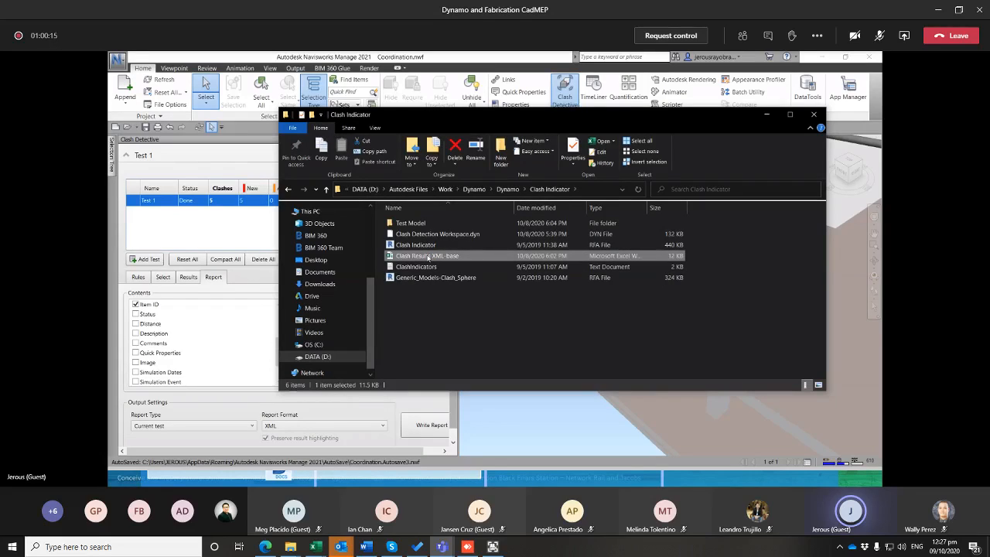
pyautogui.hotkey('alt', 'Tab')
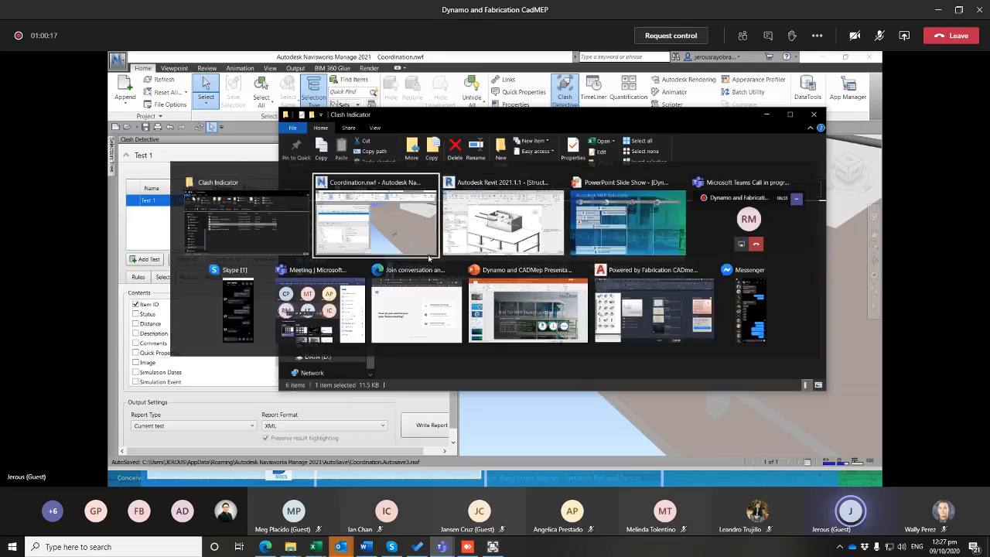
# Open the Clash Results XML-base workbook in Excel from the Clash Indicator folder
pyautogui.press('Escape')
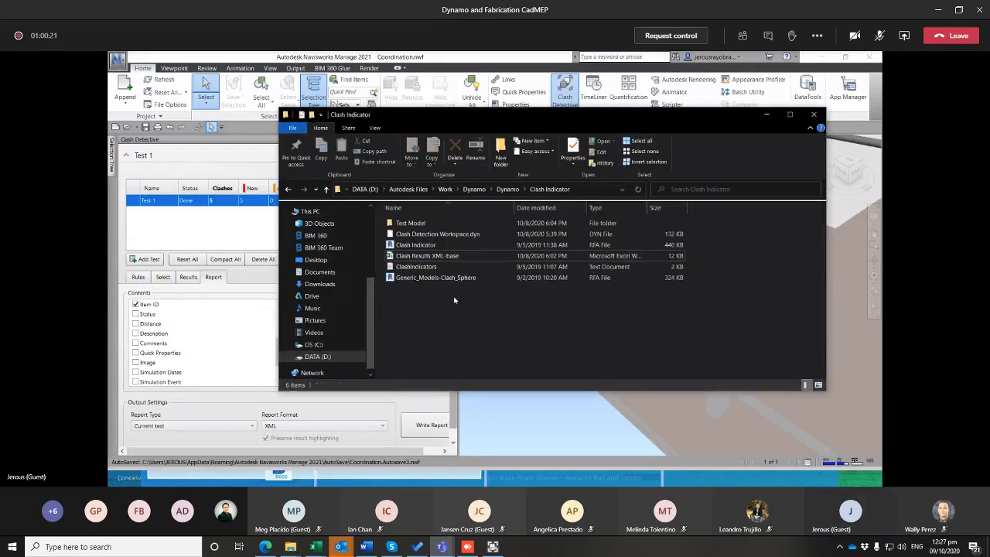
pyautogui.hotkey('alt', 'Tab')
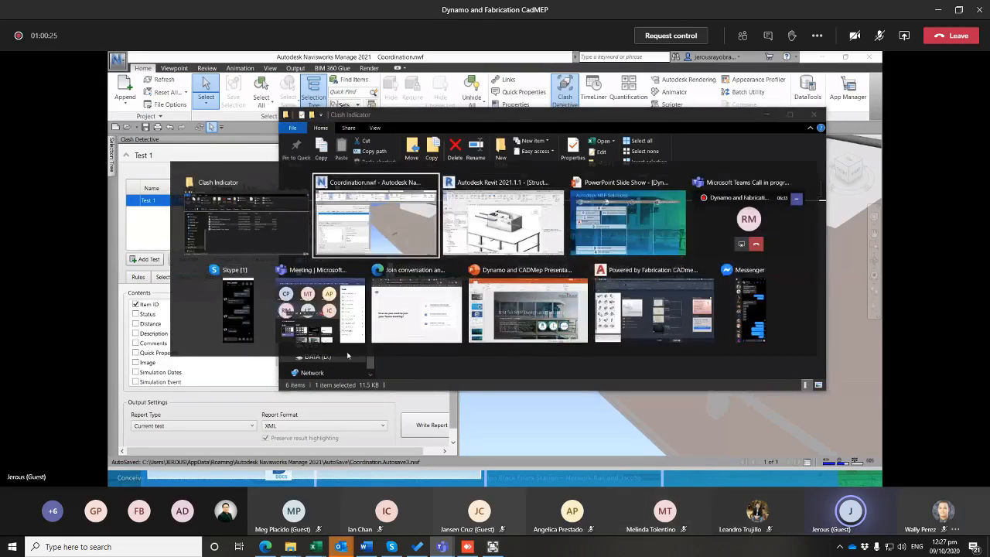
pyautogui.hotkey('alt', 'Tab')
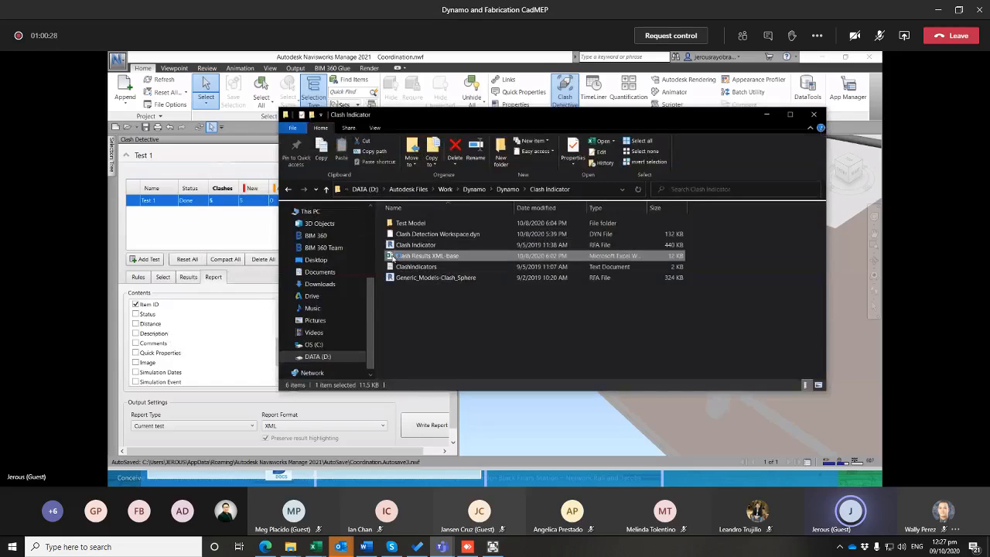
pyautogui.doubleClick(390, 256)
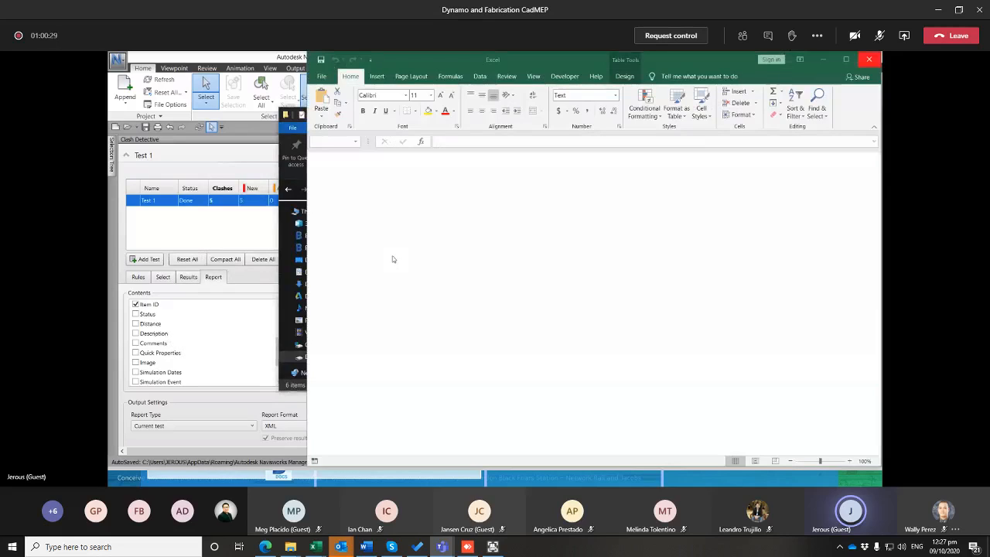
pyautogui.click(385, 235)
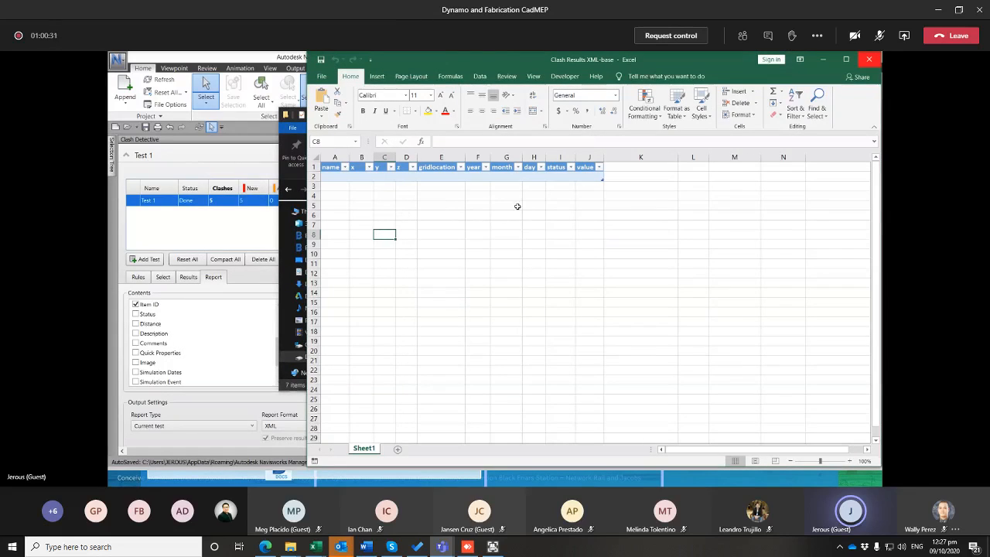
# Import the Test 1 XML clash report from the Desktop into the table at cell A2
pyautogui.click(335, 177)
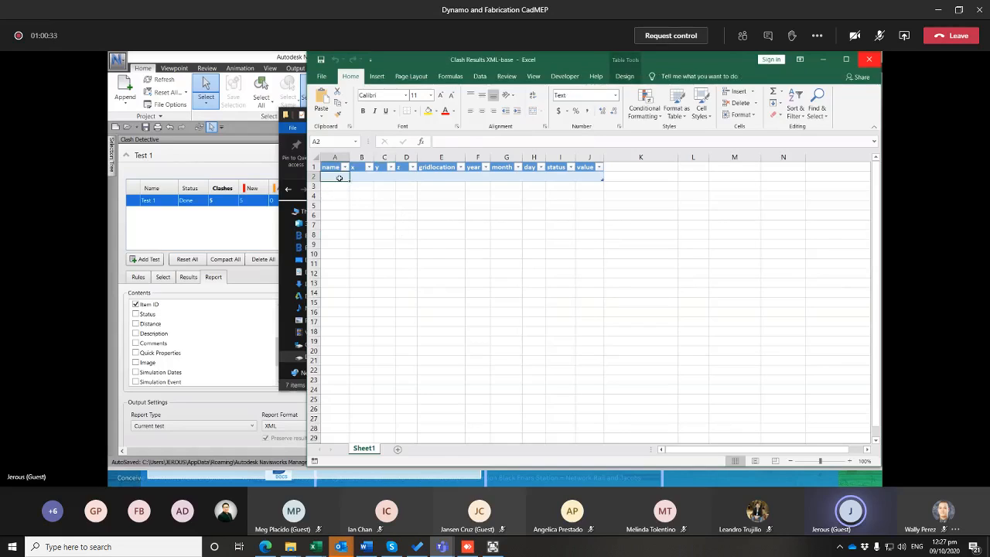
pyautogui.rightClick(339, 178)
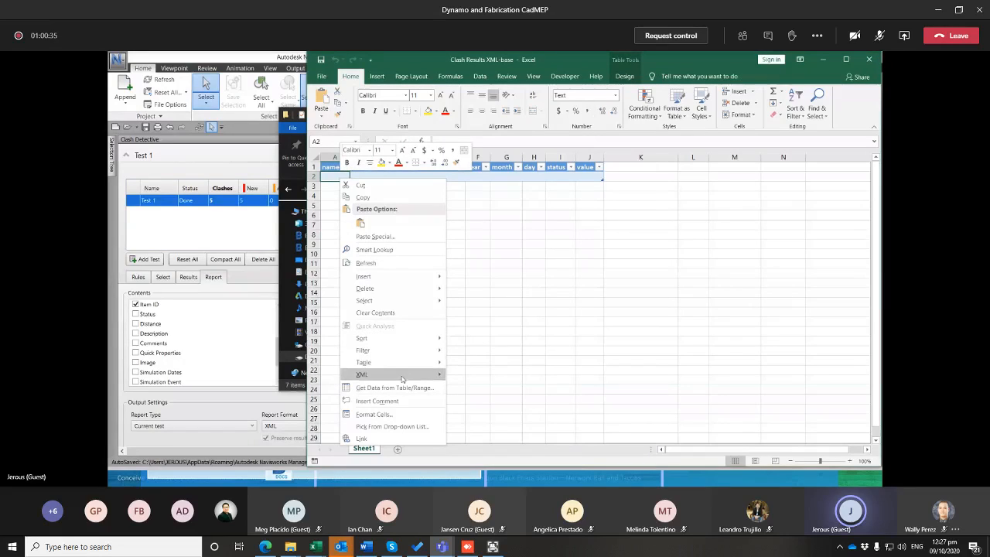
pyautogui.moveTo(410, 375)
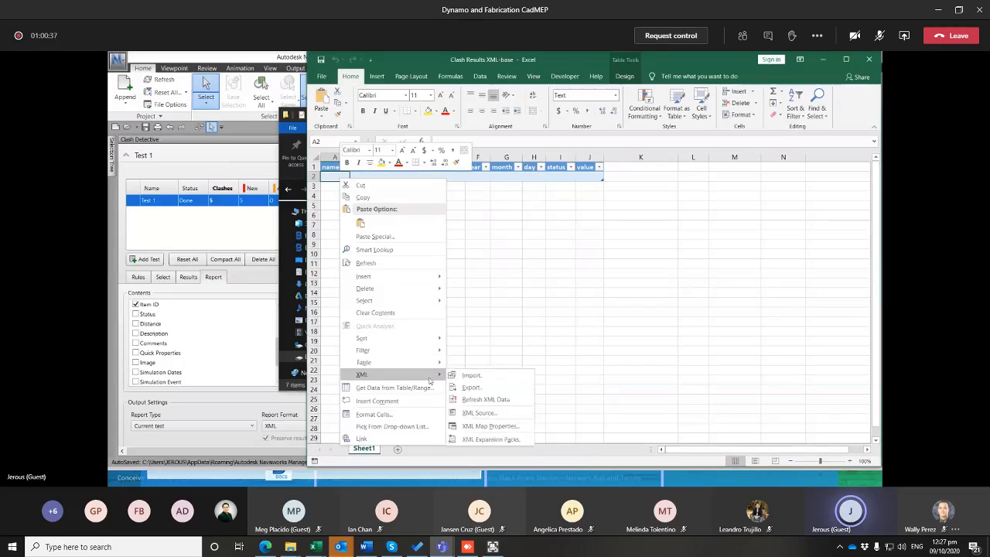
pyautogui.click(470, 376)
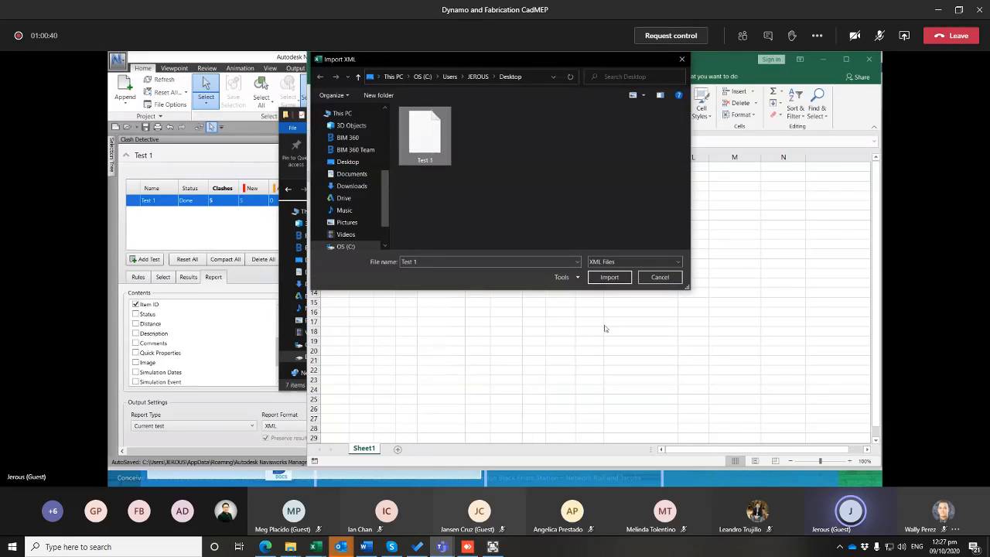
pyautogui.click(610, 277)
pyautogui.moveTo(369, 185); pyautogui.dragTo(587, 264)
pyautogui.click(641, 350)
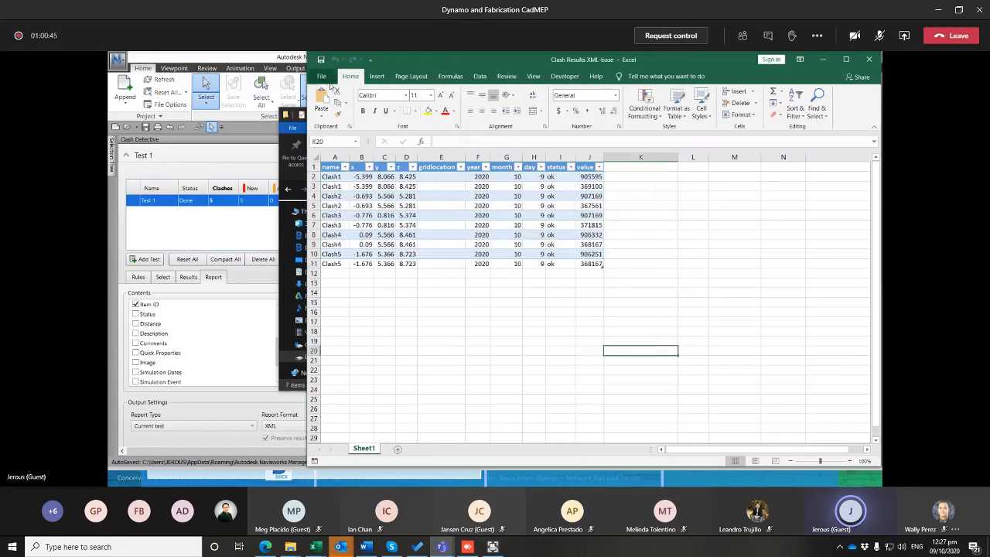
# Save the workbook with the imported clash data and minimize it
pyautogui.click(322, 77)
pyautogui.click(349, 197)
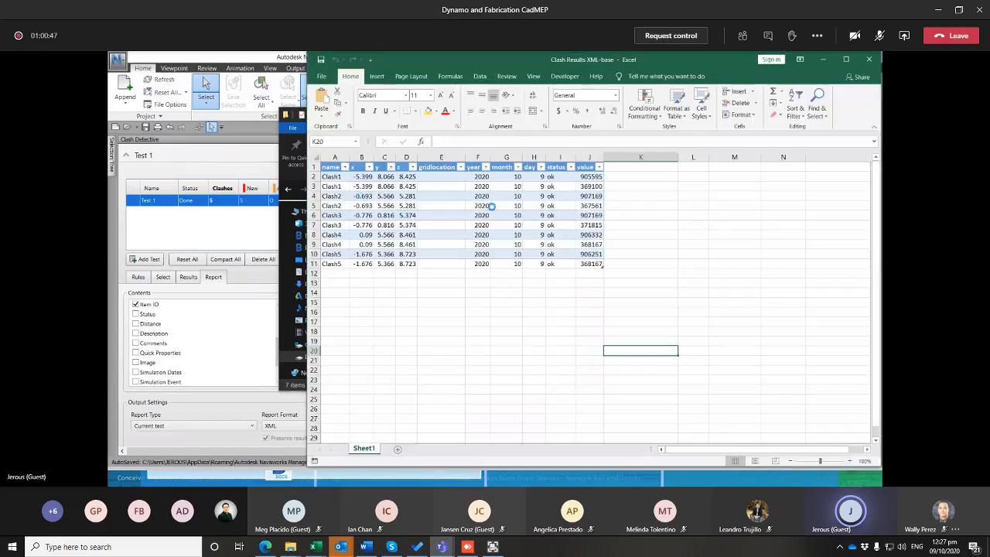
pyautogui.click(823, 60)
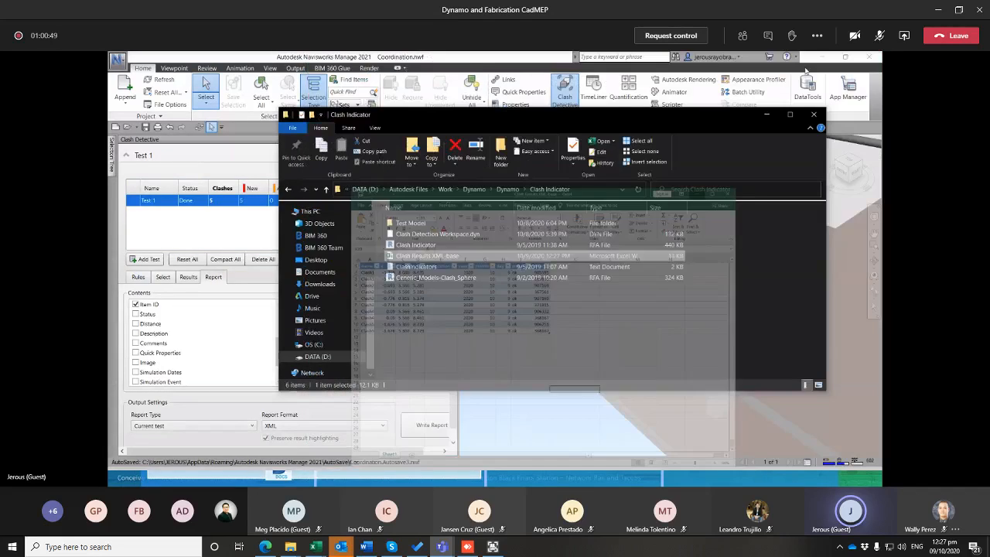
# Switch to the Structural Model in Revit and launch Dynamo
pyautogui.hotkey('alt', 'Tab')
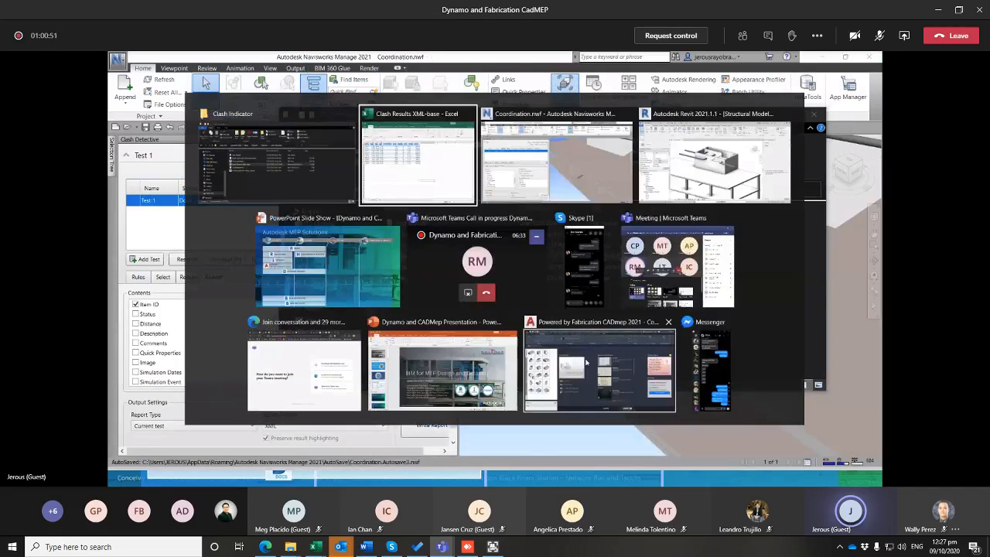
pyautogui.click(678, 161)
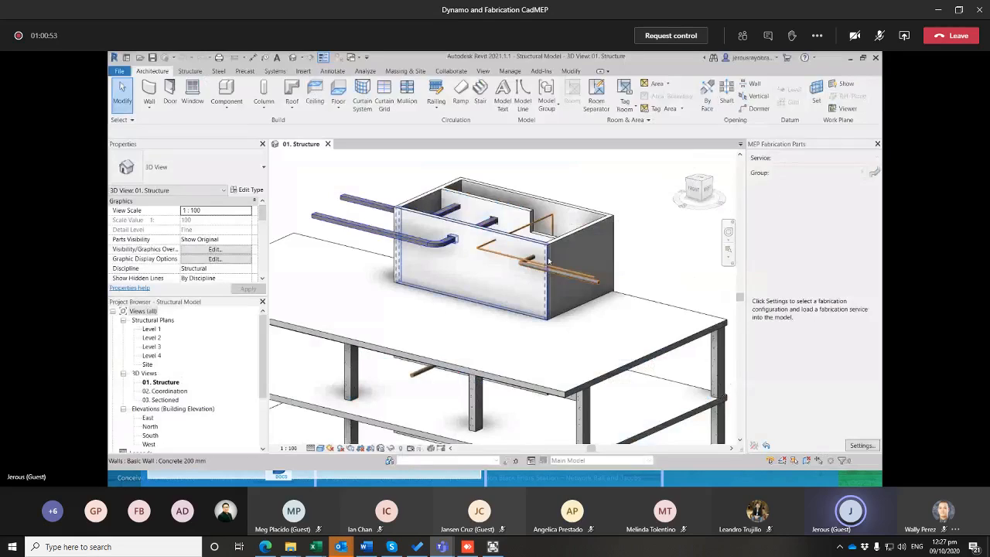
pyautogui.scroll(-2, 466, 223)
pyautogui.scroll(-3, 466, 223)
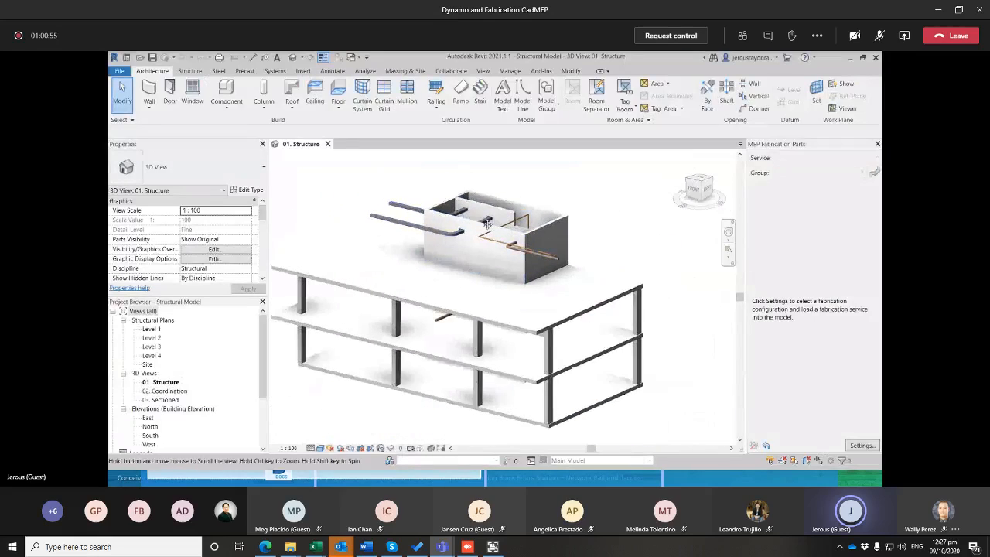
pyautogui.click(511, 71)
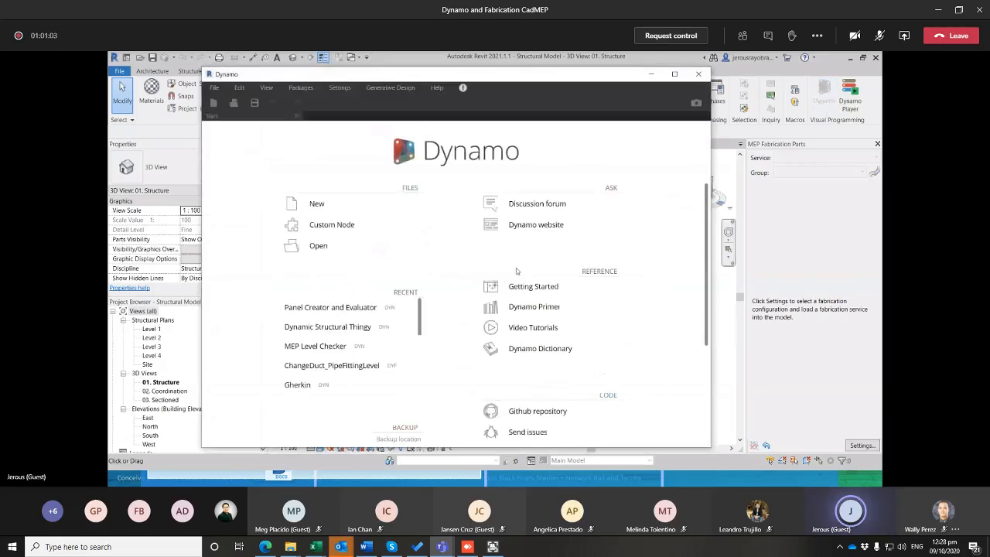
# Open Clash Detection Workspace.dyn from the Autodesk Files\Work\Dynamo\Dynamo\Clash Indicator folder in Dynamo
pyautogui.click(343, 246)
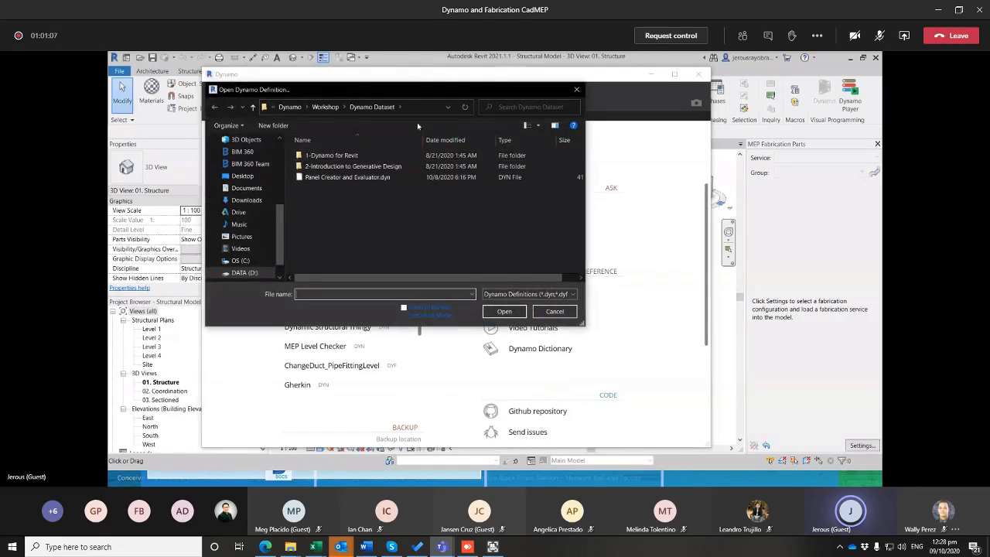
pyautogui.click(289, 107)
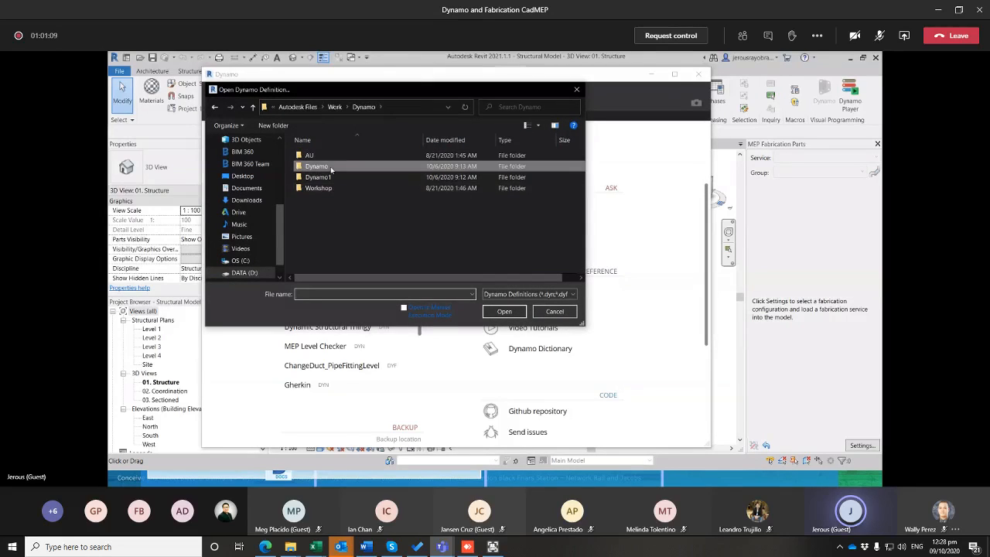
pyautogui.doubleClick(331, 167)
pyautogui.doubleClick(333, 166)
pyautogui.click(339, 167)
pyautogui.click(507, 312)
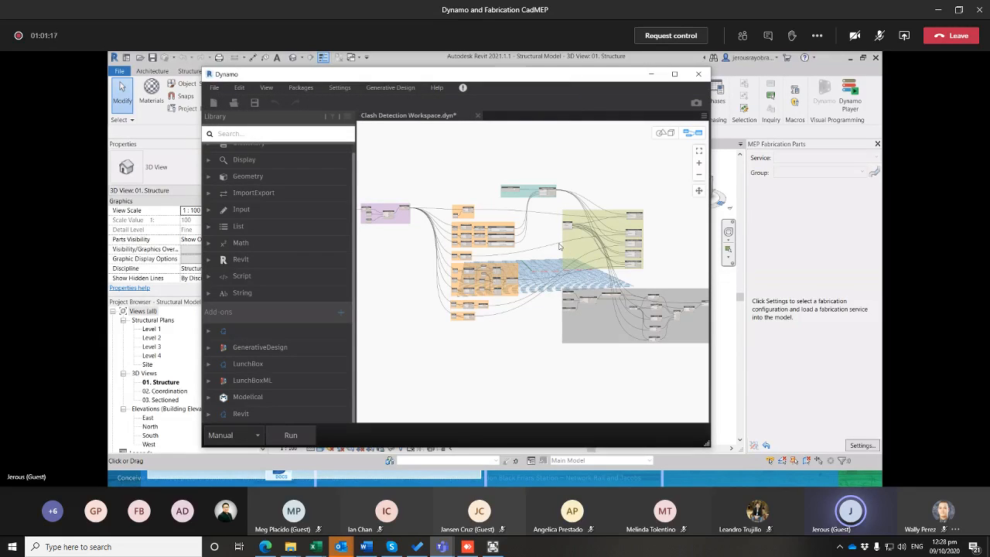
# Set the File Path node in the XML clash detection data group to Clash Results XML-base.xlsx
pyautogui.scroll(10, 529, 193)
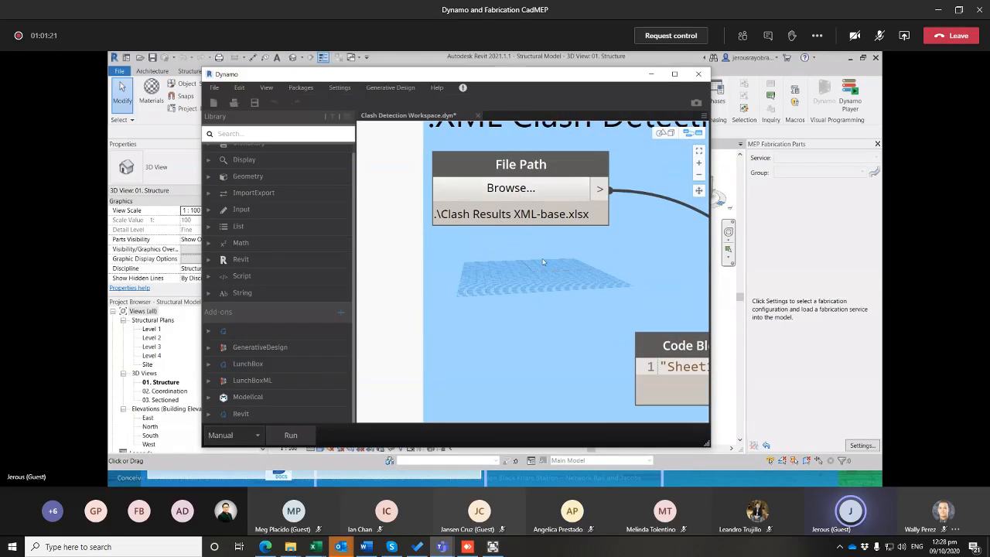
pyautogui.scroll(-3, 544, 262)
pyautogui.click(534, 215)
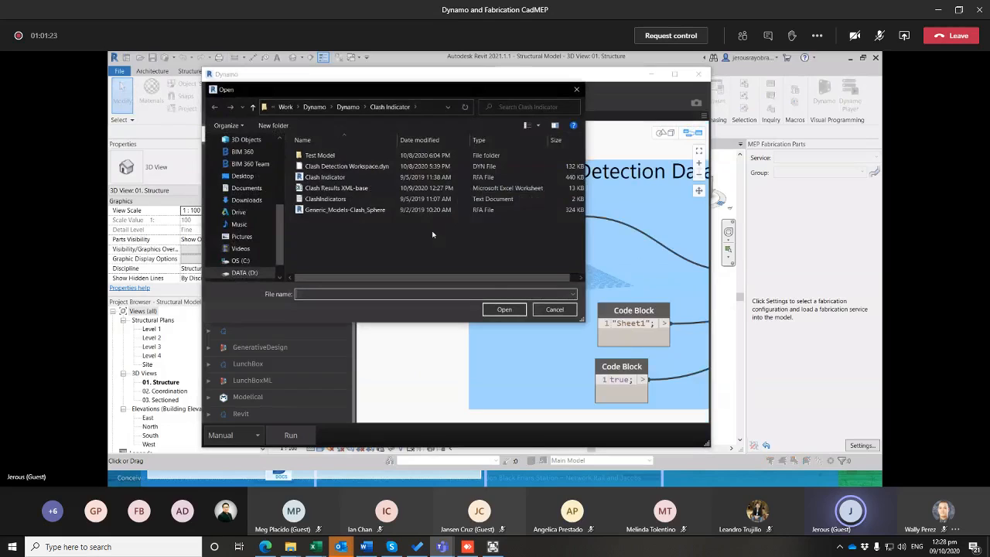
pyautogui.click(337, 188)
pyautogui.click(504, 309)
# Examine the graph's node groups, especially the family type in the In-Place Clash Family group, and compare with the Revit model
pyautogui.scroll(-5, 488, 235)
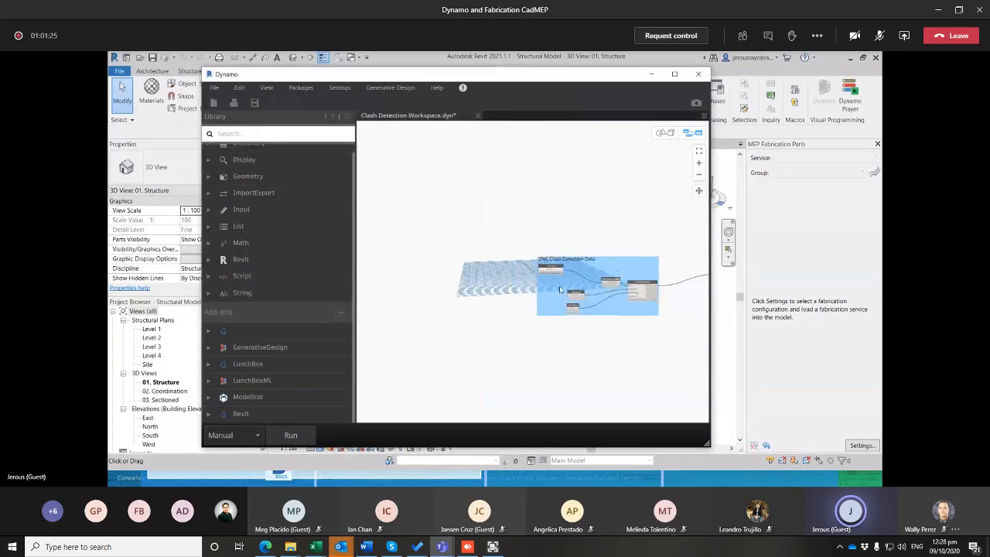
pyautogui.moveTo(572, 265); pyautogui.dragTo(522, 224, button='middle')
pyautogui.scroll(1, 571, 231)
pyautogui.scroll(-4, 579, 232)
pyautogui.scroll(1, 659, 217)
pyautogui.scroll(8, 659, 217)
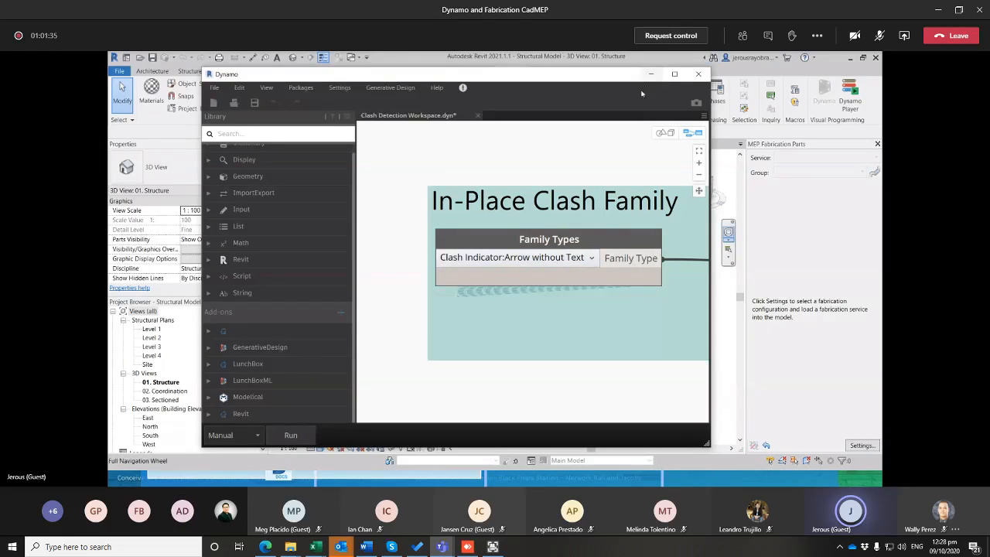
pyautogui.click(651, 74)
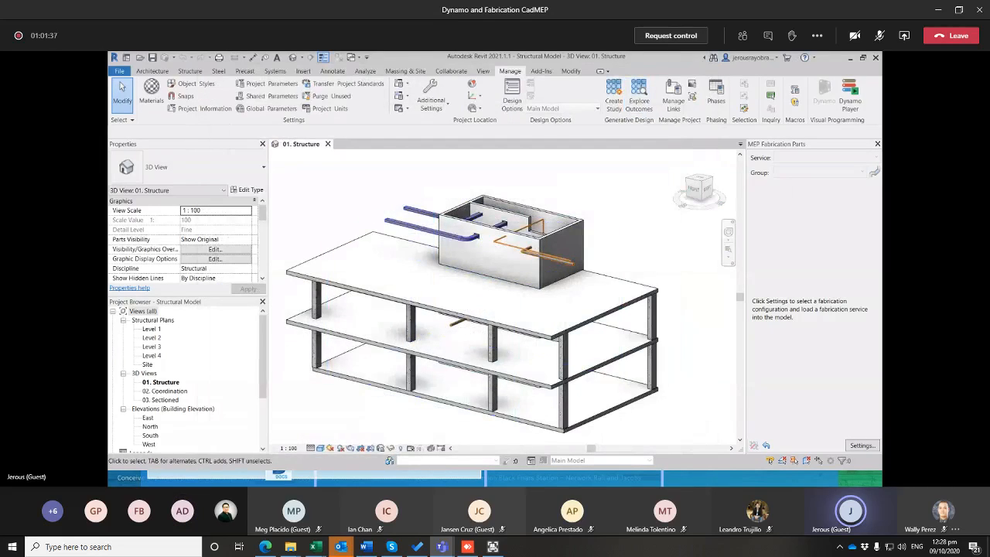
pyautogui.hotkey('alt', 'Tab')
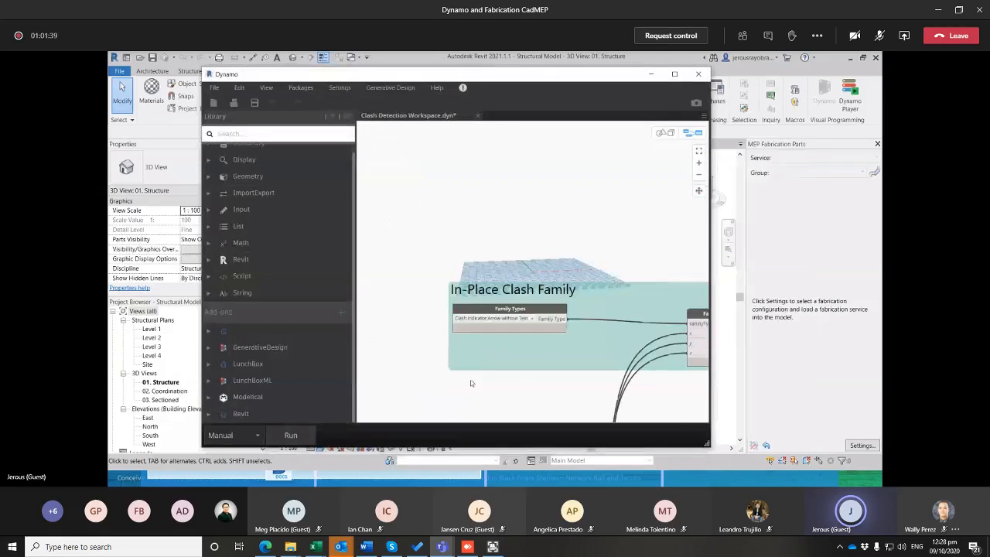
# Run the clash detection graph and minimize Dynamo to return to the Revit 3D view
pyautogui.scroll(-4, 472, 374)
pyautogui.scroll(-5, 484, 370)
pyautogui.moveTo(509, 358); pyautogui.dragTo(529, 204, button='middle')
pyautogui.moveTo(507, 301); pyautogui.dragTo(544, 318, button='middle')
pyautogui.click(290, 435)
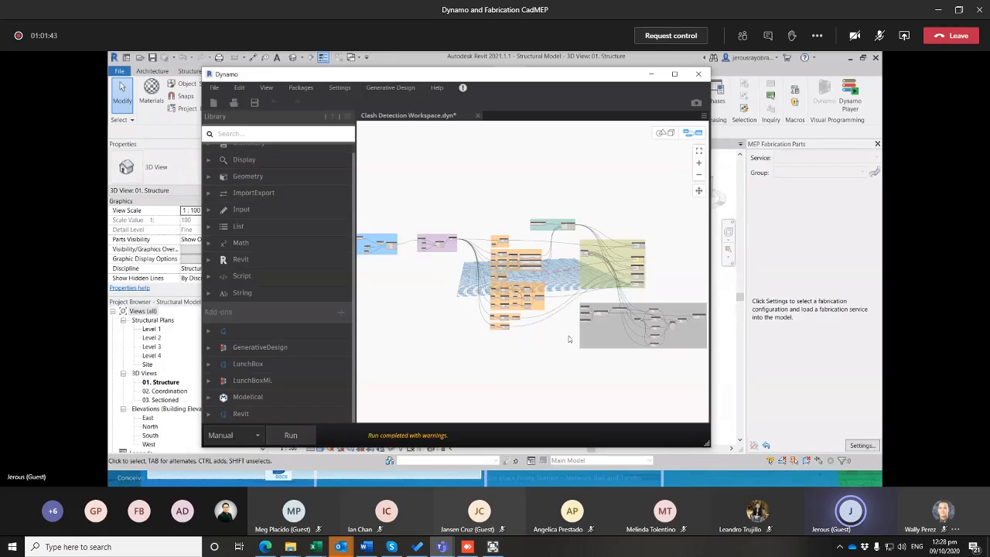
pyautogui.click(651, 74)
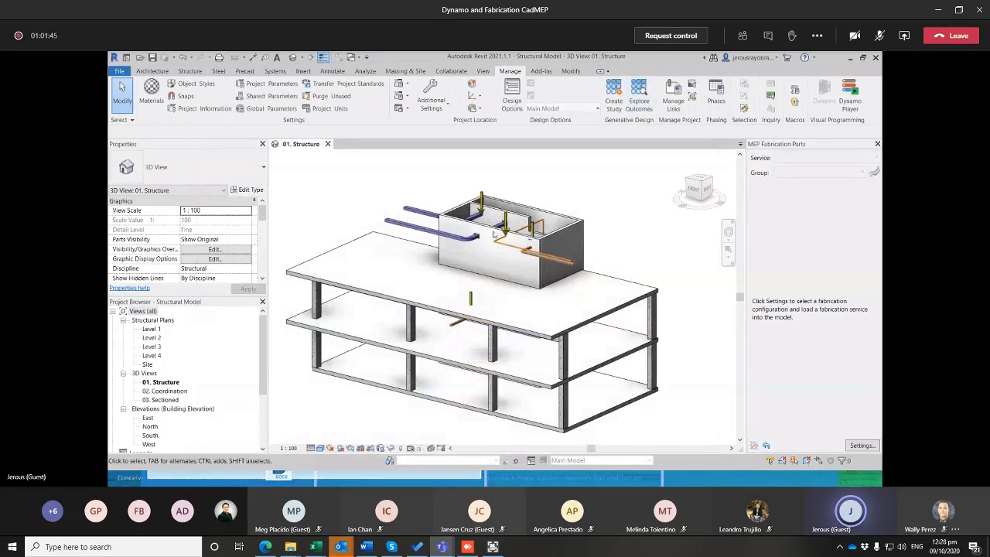
# Inspect the properties of the clash indicator arrow at the duct inside the walled enclosure
pyautogui.scroll(5, 526, 197)
pyautogui.scroll(-5, 526, 197)
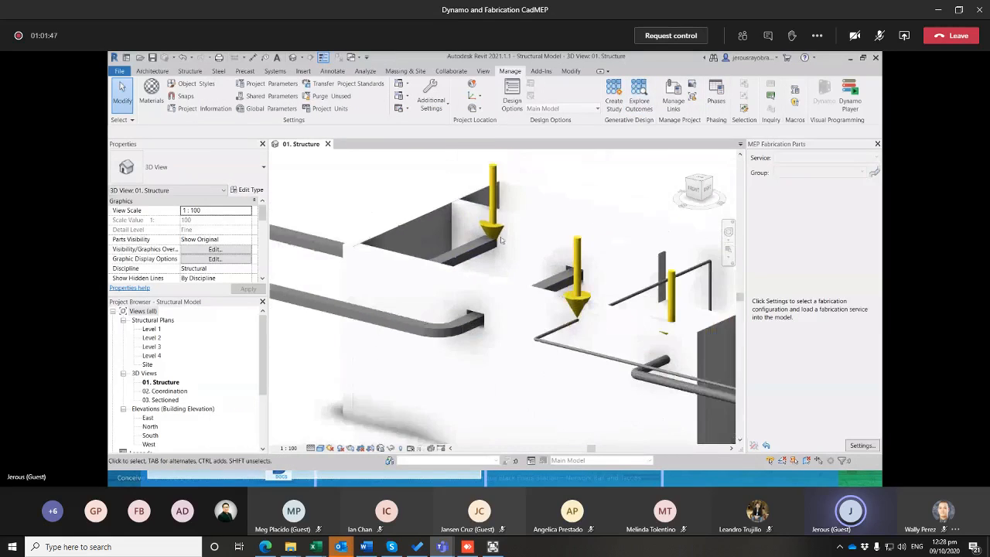
pyautogui.click(494, 267)
pyautogui.scroll(-5, 498, 290)
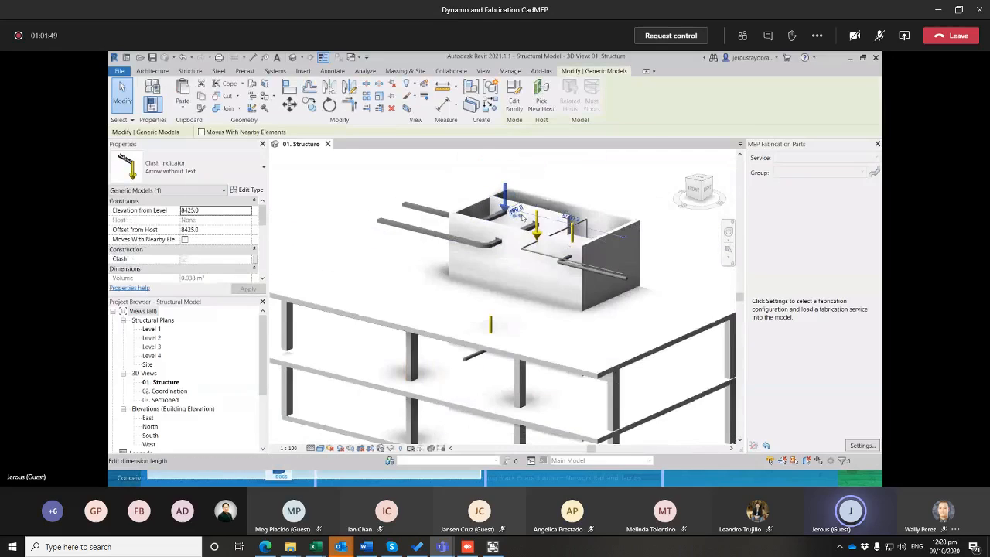
pyautogui.press('Escape')
# Examine the clash indicator arrows where ducts and pipes cross the walls and the floor slab, from several angles
pyautogui.keyDown('shift'); pyautogui.moveTo(527, 235); pyautogui.dragTo(344, 376, button='middle'); pyautogui.keyUp('shift')
pyautogui.scroll(6, 395, 232)
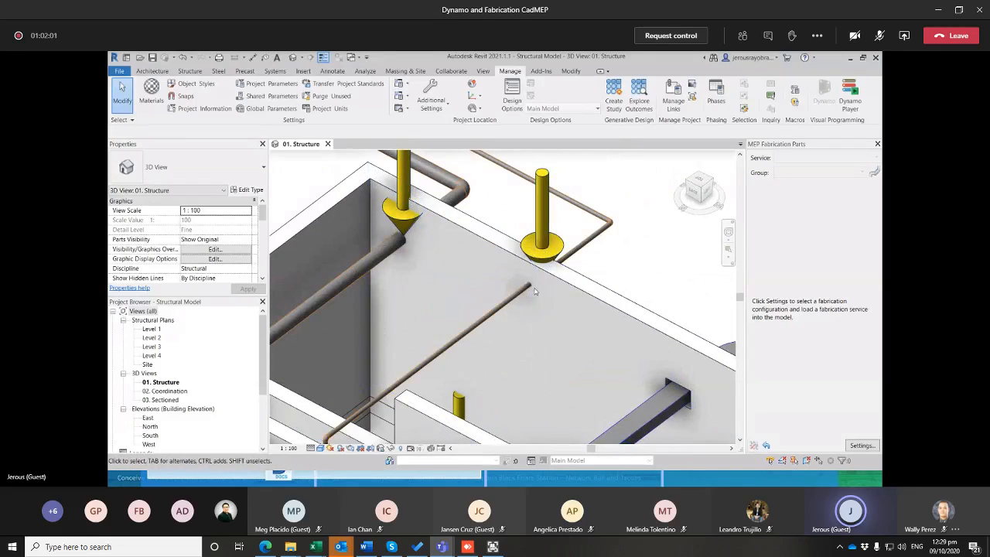
pyautogui.scroll(-5, 599, 296)
pyautogui.keyDown('shift'); pyautogui.moveTo(596, 296); pyautogui.dragTo(378, 283, button='middle'); pyautogui.keyUp('shift')
pyautogui.moveTo(644, 294); pyautogui.dragTo(541, 356, button='middle')
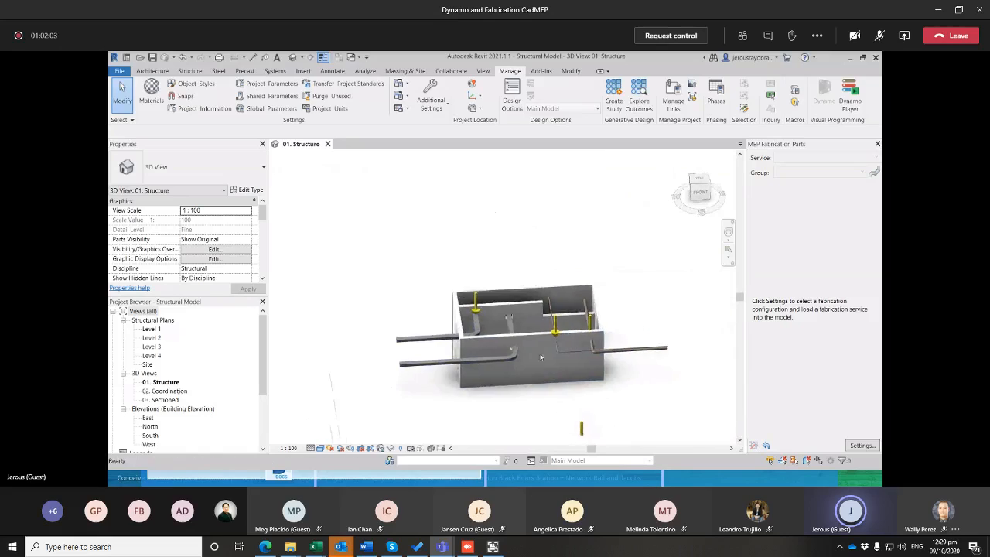
pyautogui.scroll(4, 480, 328)
pyautogui.keyDown('shift'); pyautogui.moveTo(546, 347); pyautogui.dragTo(503, 279, button='middle'); pyautogui.keyUp('shift')
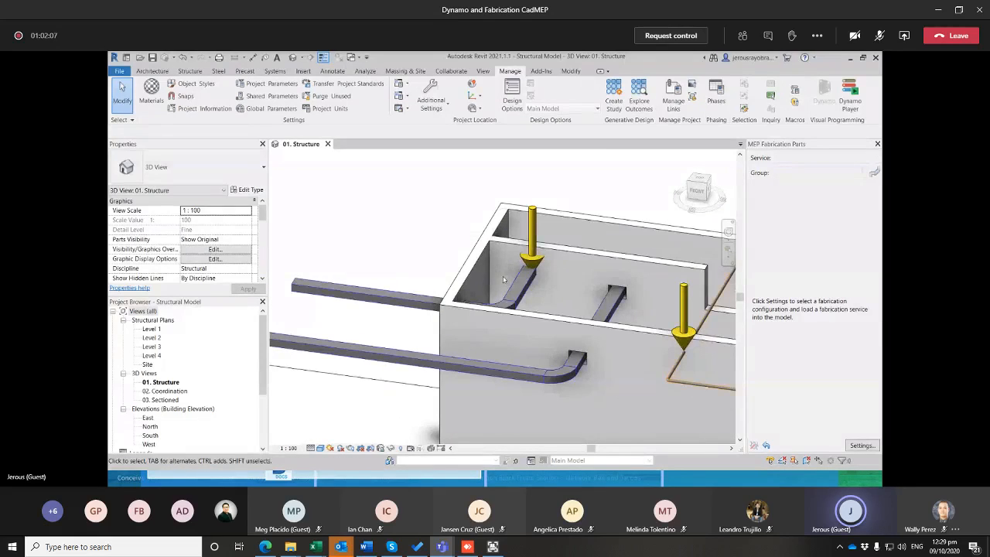
pyautogui.scroll(-2, 548, 301)
pyautogui.moveTo(548, 301); pyautogui.dragTo(437, 249, button='middle')
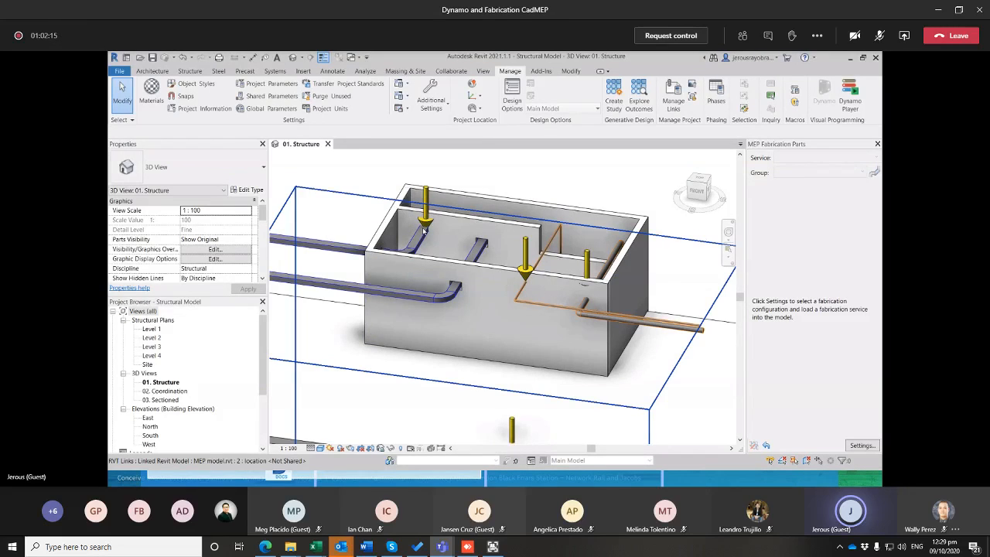
pyautogui.scroll(2, 424, 208)
pyautogui.scroll(-4, 628, 251)
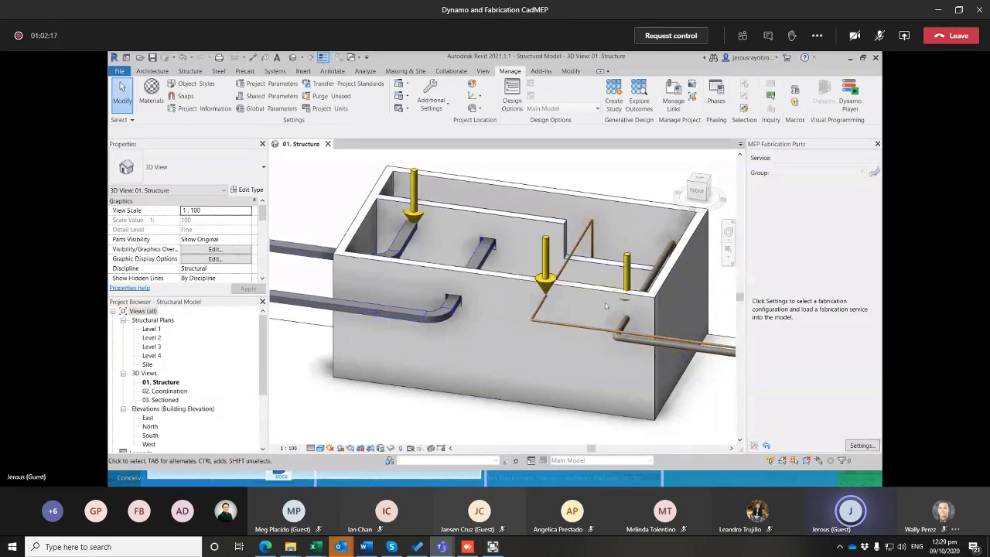
pyautogui.scroll(2, 540, 331)
pyautogui.scroll(-4, 540, 331)
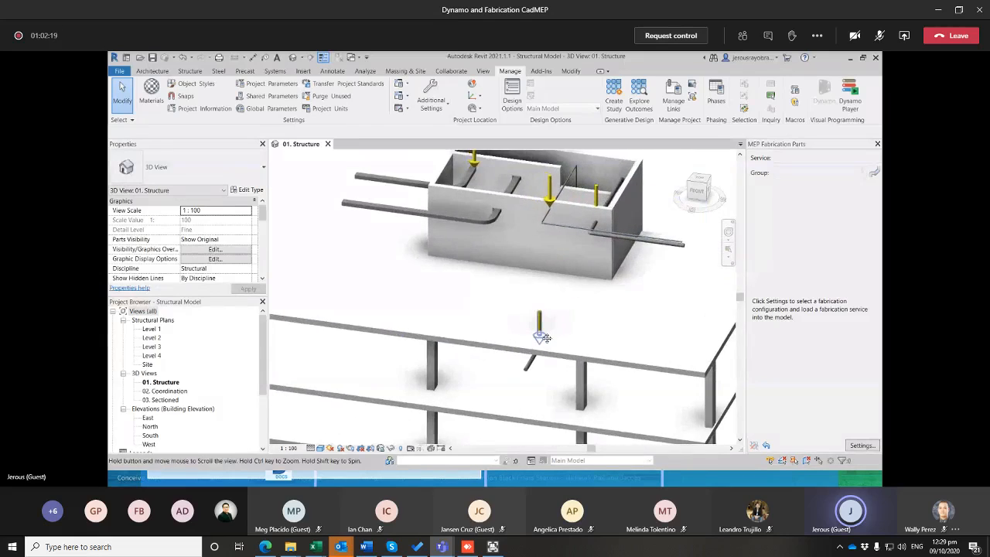
# Switch to the PowerPoint slide show and minimize the Teams meeting window and its floating call window
pyautogui.hotkey('alt', 'Tab')
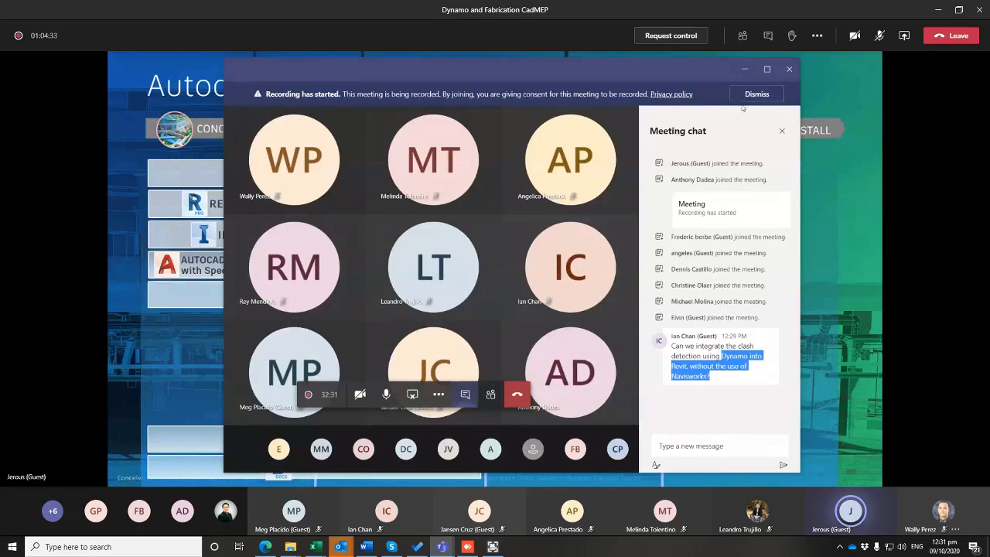
pyautogui.click(744, 69)
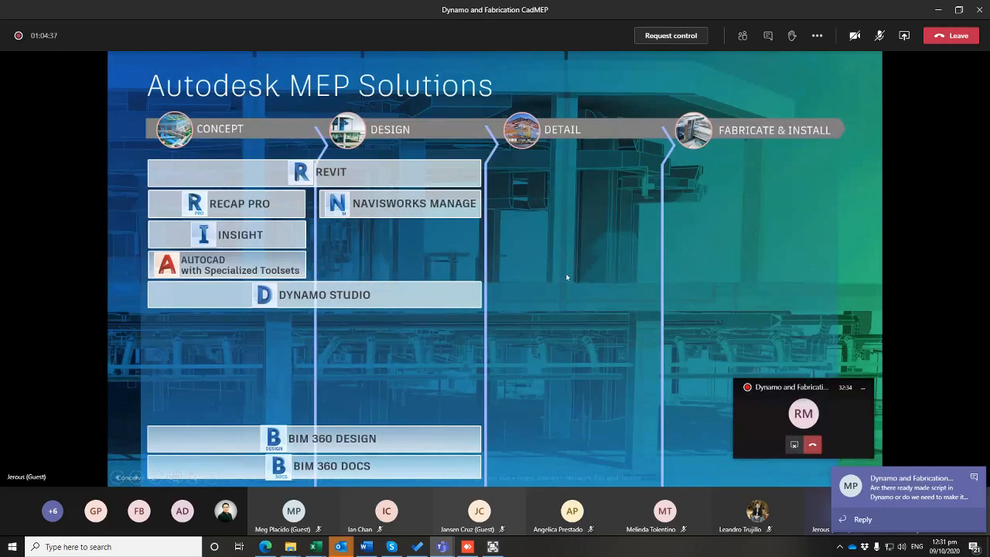
pyautogui.click(862, 389)
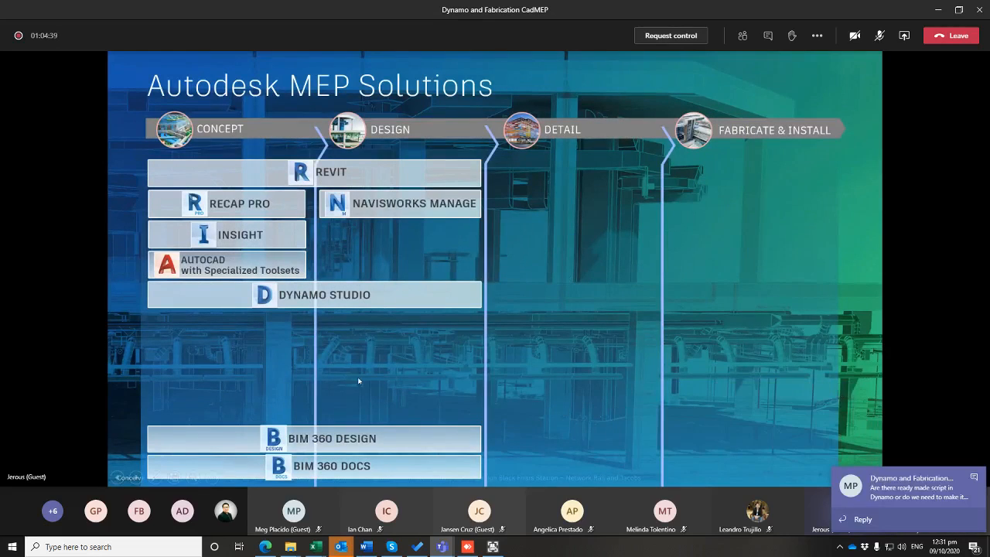
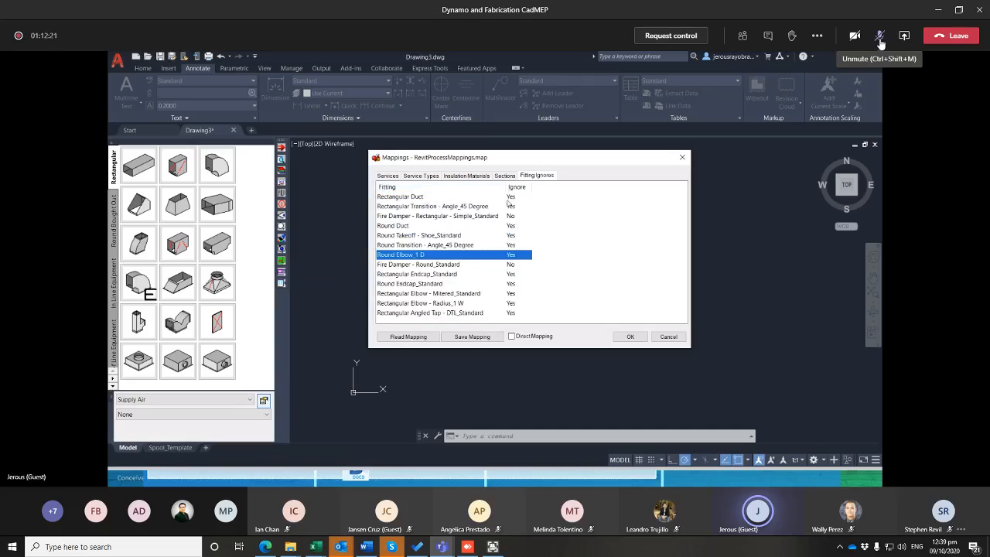
# Check the ignore settings of the rectangular and round fire dampers in the fitting ignores of the Revit process mappings
pyautogui.click(492, 228)
pyautogui.click(487, 220)
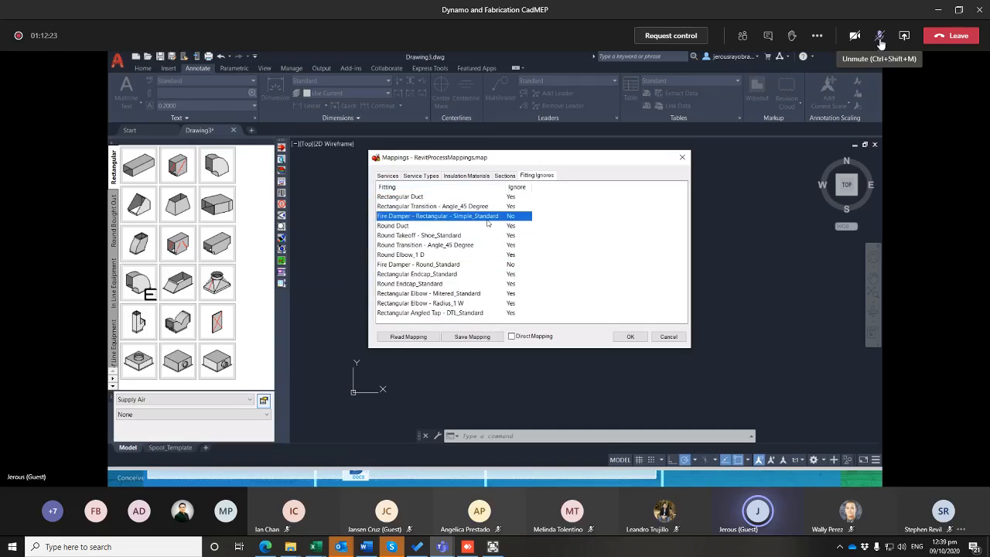
pyautogui.keyDown('ctrl'); pyautogui.click(452, 267); pyautogui.keyUp('ctrl')
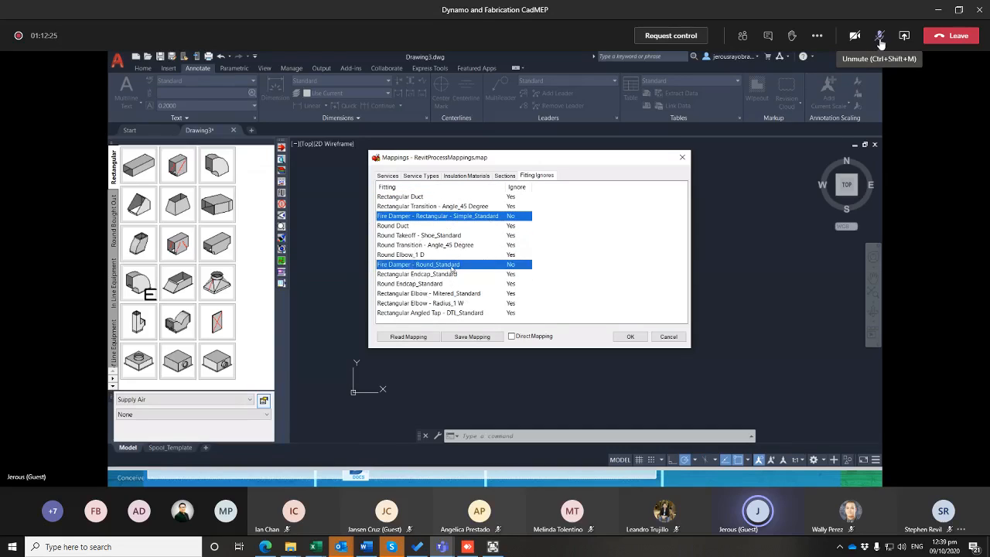
# Review the item mappings of the Supply Air service for the fire damper button codes and accept them
pyautogui.click(388, 177)
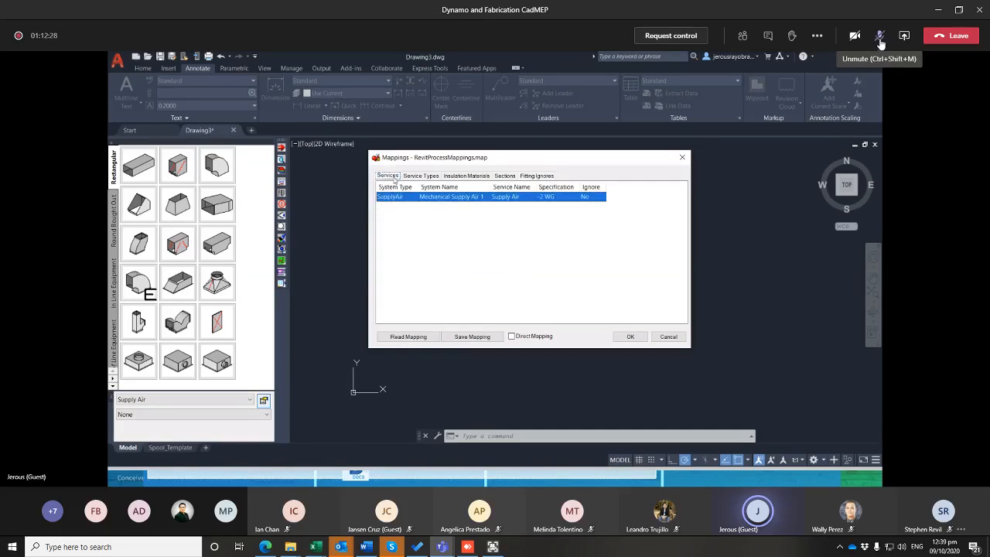
pyautogui.rightClick(537, 199)
pyautogui.click(561, 214)
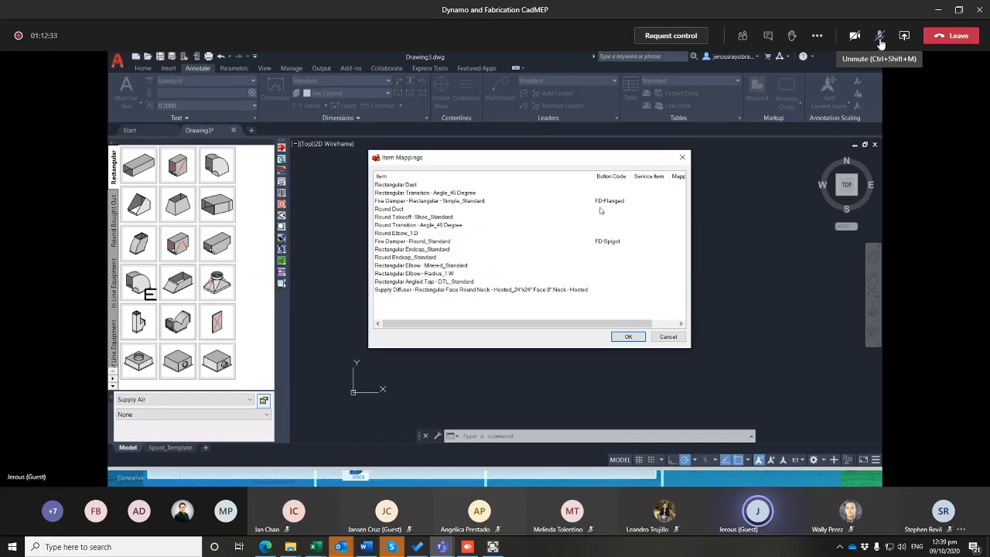
pyautogui.click(591, 240)
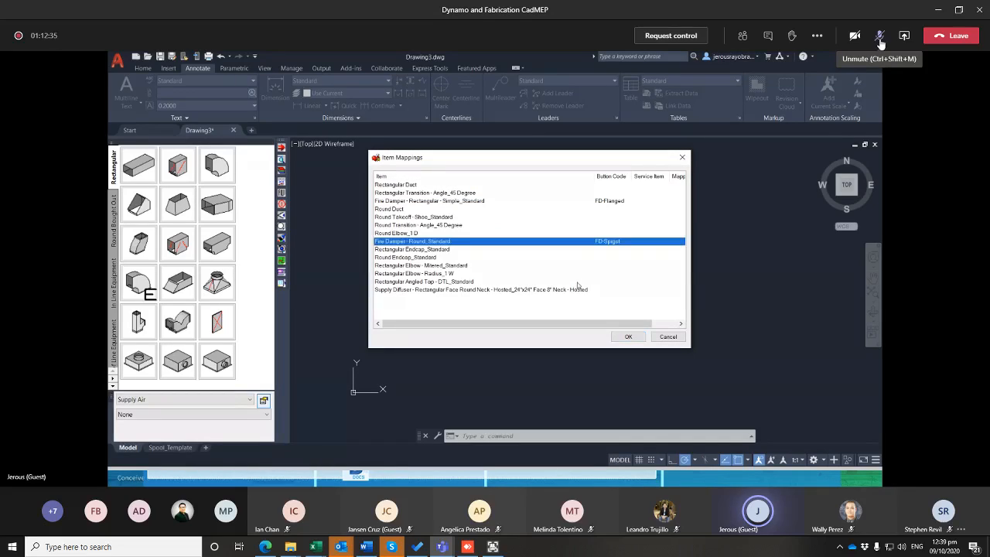
pyautogui.click(628, 337)
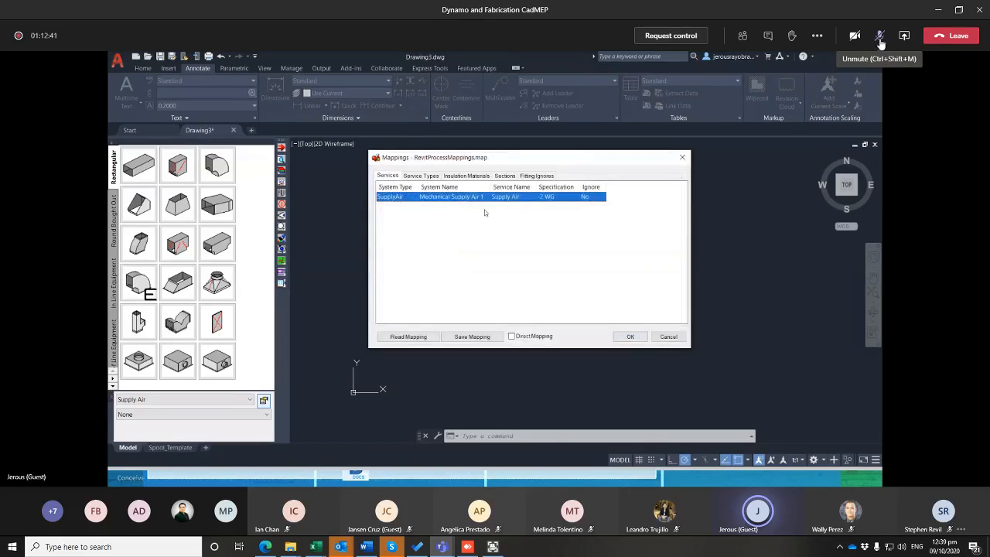
pyautogui.moveTo(468, 162); pyautogui.dragTo(482, 177)
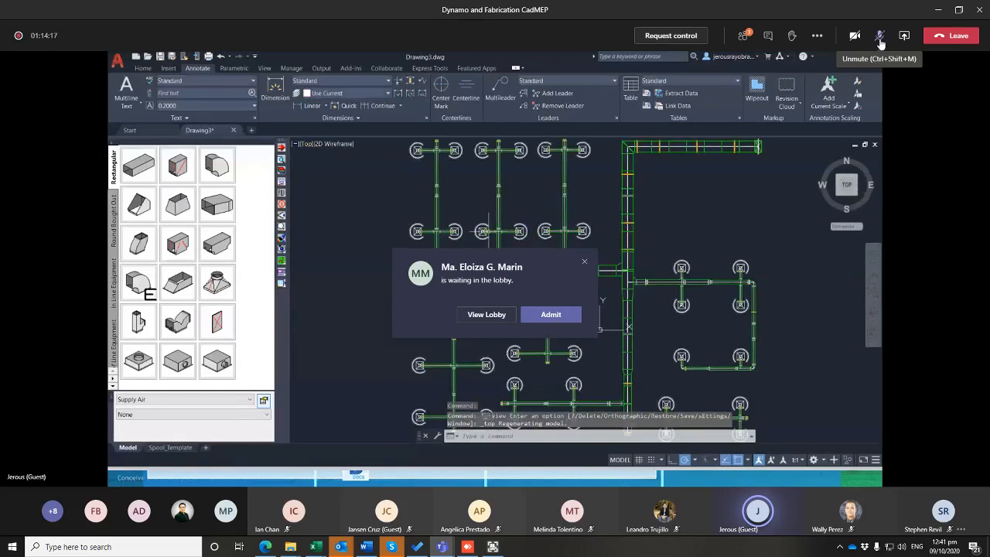
# Admit the participant waiting in the meeting lobby
pyautogui.click(544, 314)
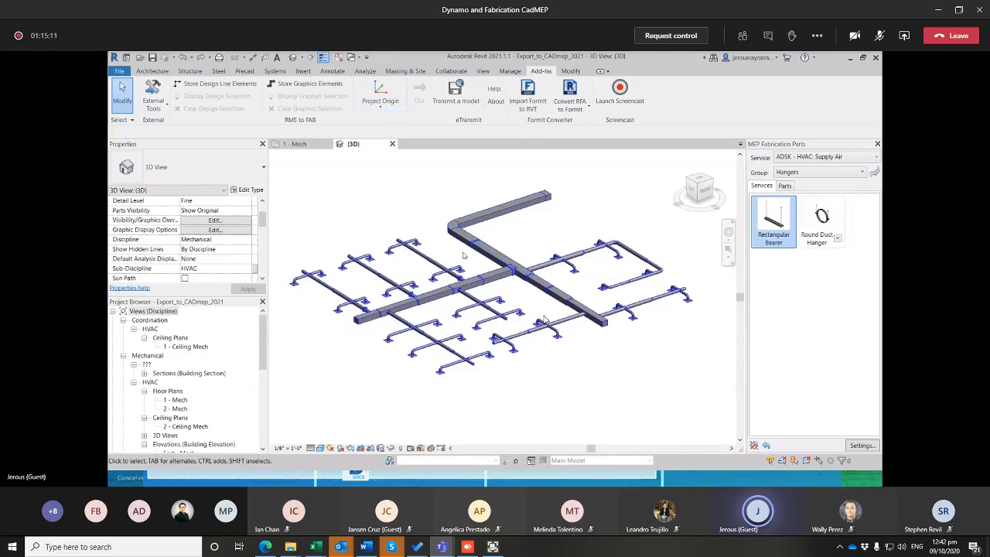
# Import the MEP fabrication job sample.MAJ from the Desktop into the Revit 3D view and inspect the imported ductwork
pyautogui.click(303, 72)
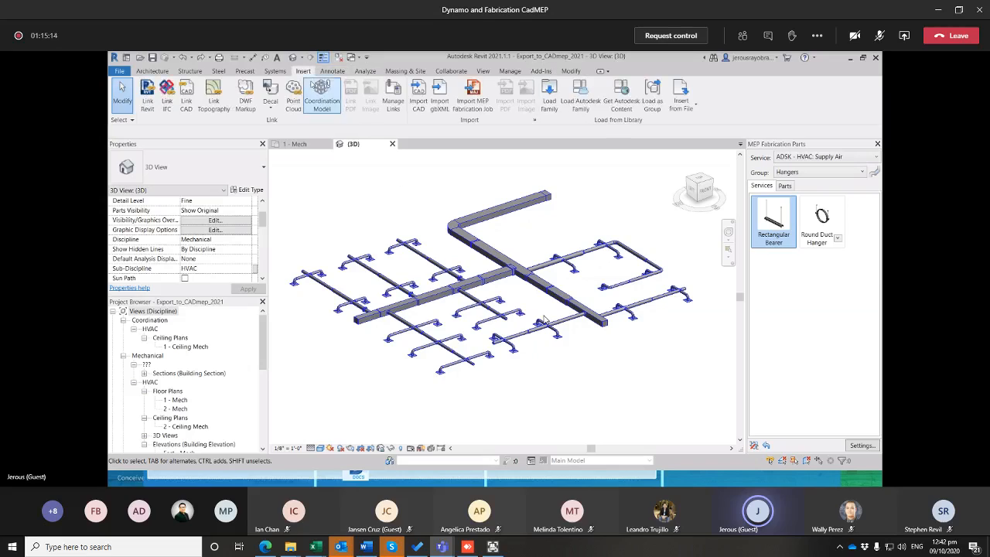
pyautogui.click(473, 105)
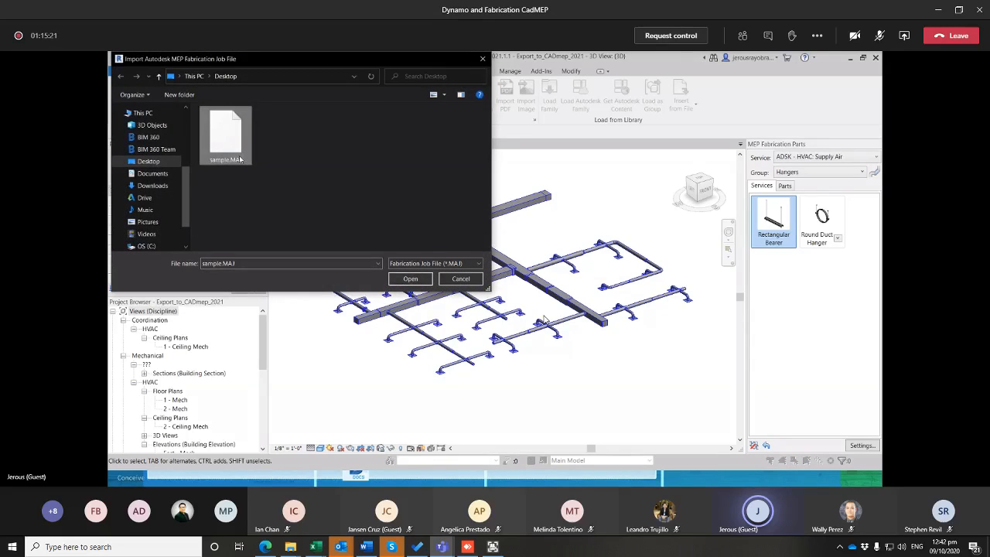
pyautogui.click(421, 280)
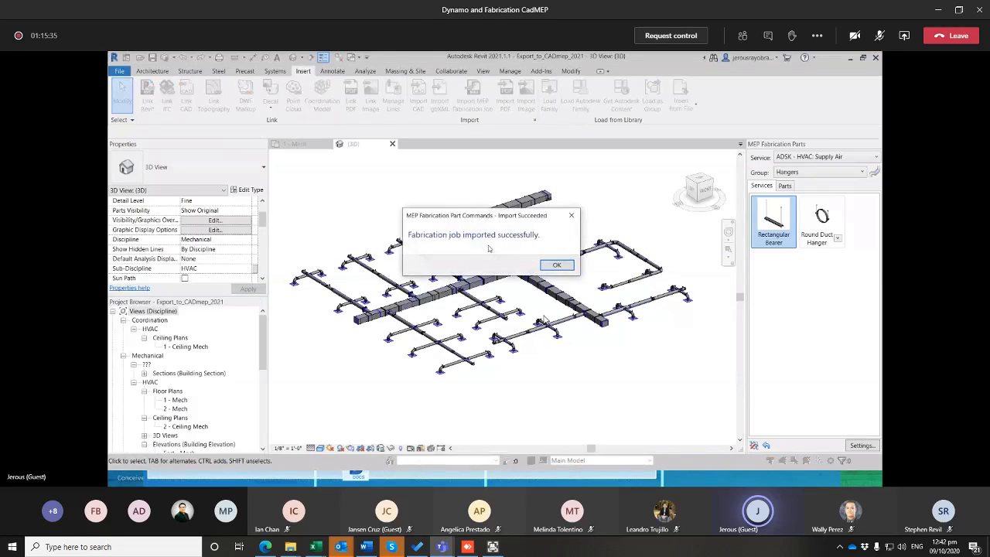
pyautogui.click(556, 265)
pyautogui.scroll(5, 510, 318)
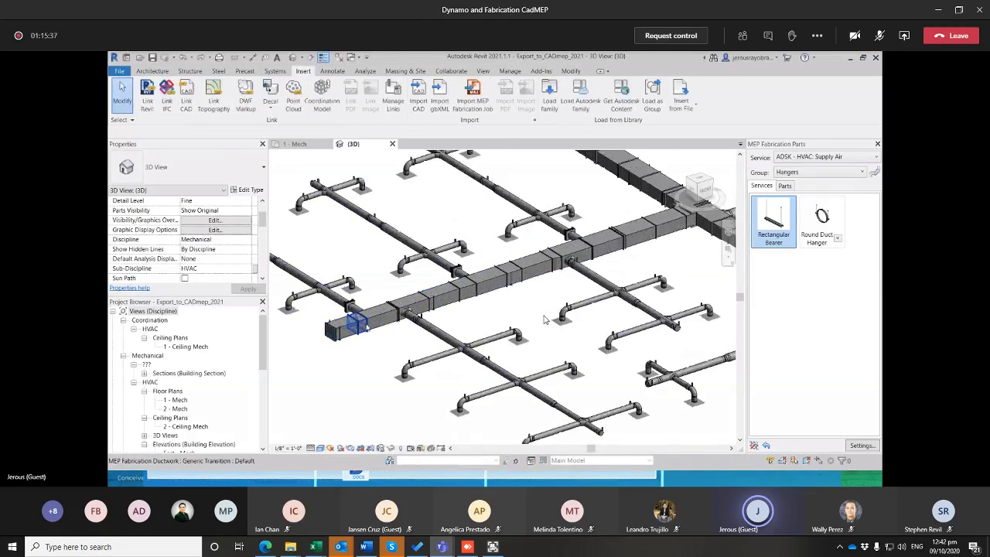
pyautogui.scroll(-5, 544, 319)
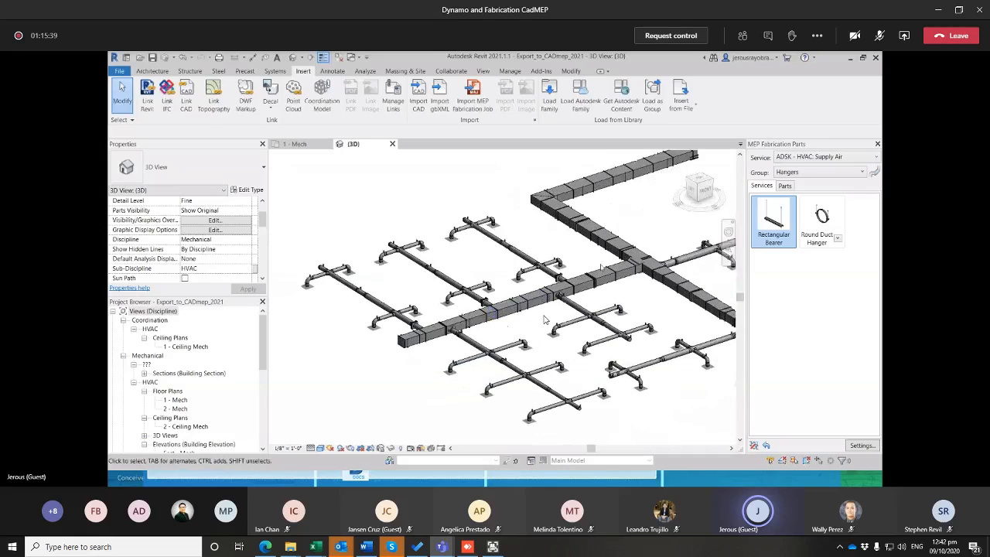
pyautogui.scroll(4, 544, 320)
pyautogui.scroll(4, 544, 319)
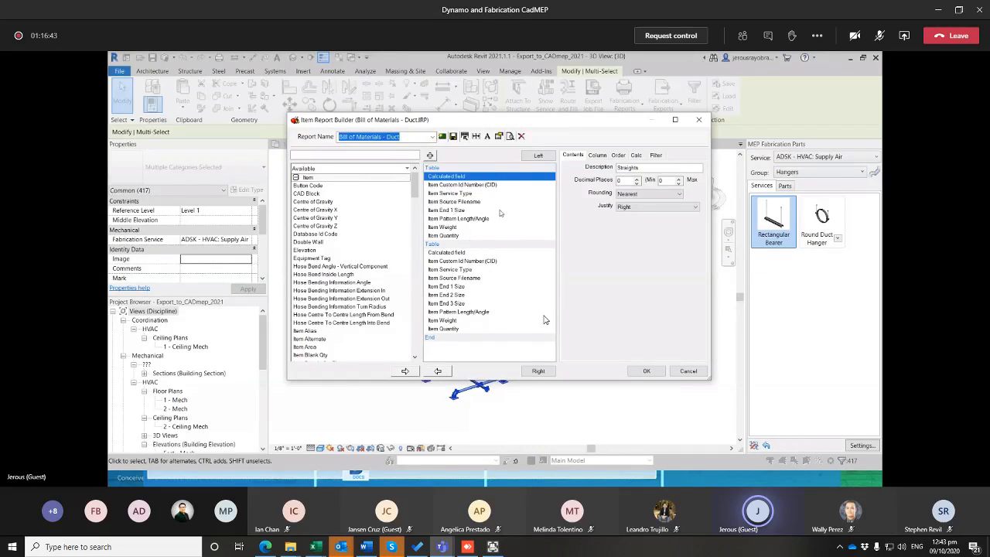
# Preview the Bill of Materials - Duct report and examine its straights and fittings tables
pyautogui.click(510, 136)
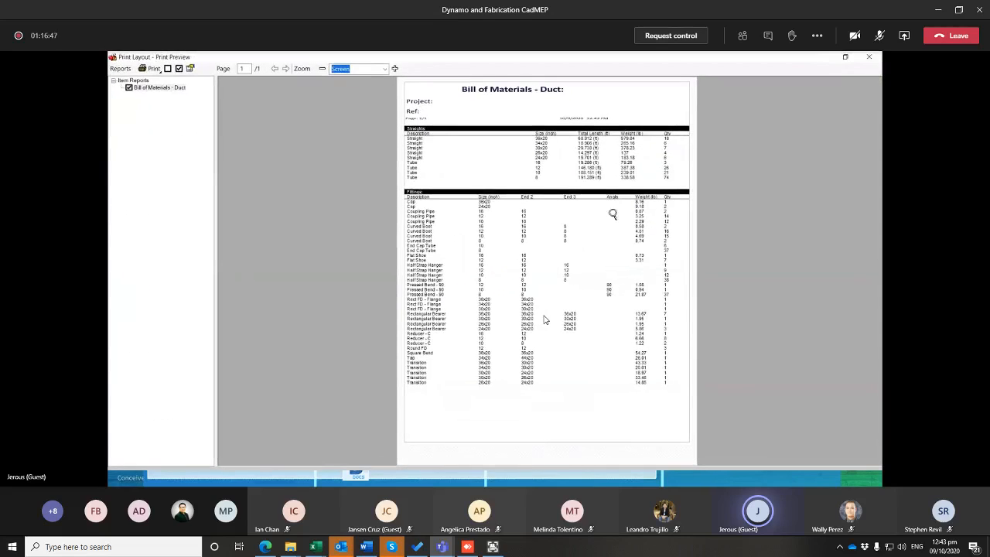
pyautogui.click(566, 170)
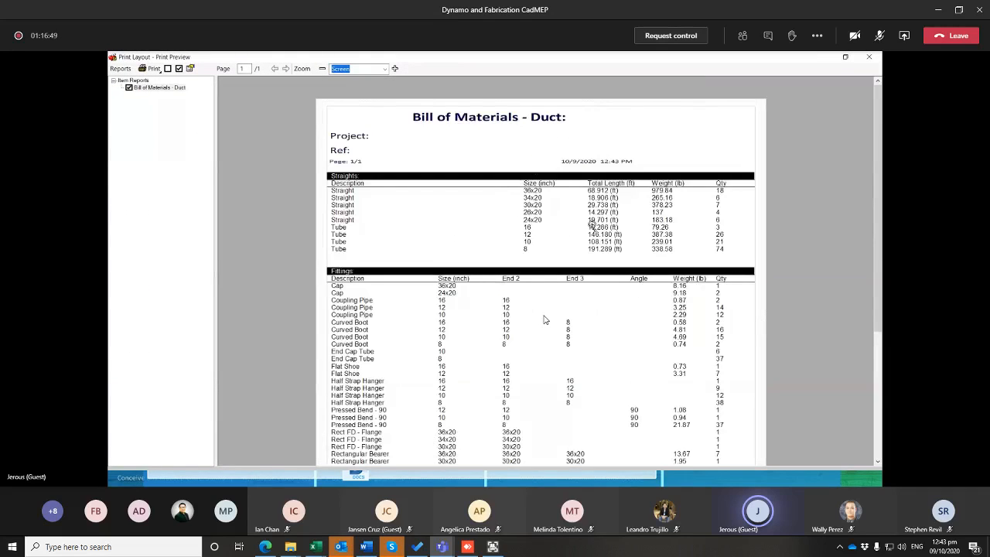
pyautogui.click(588, 226)
pyautogui.click(609, 246)
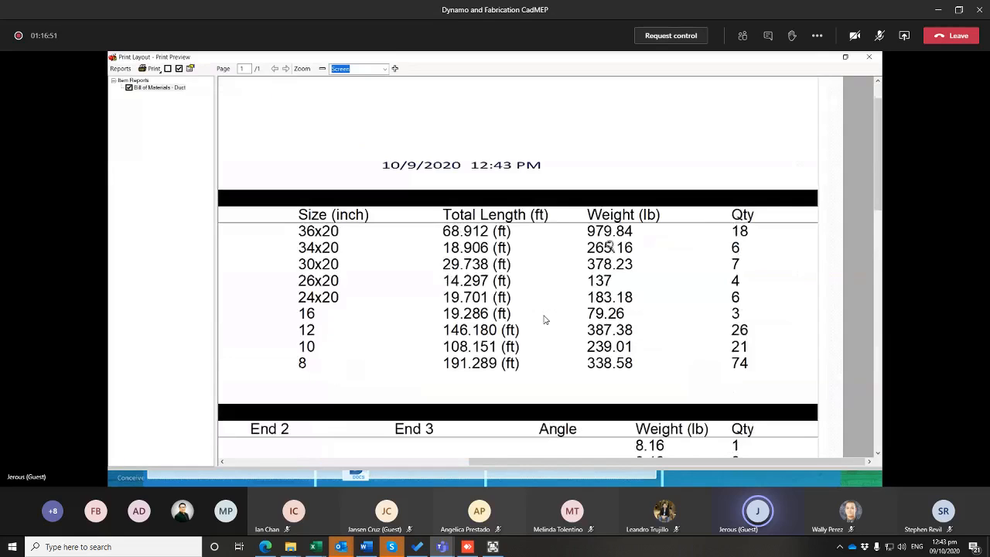
pyautogui.scroll(-3, 607, 248)
pyautogui.rightClick(395, 185)
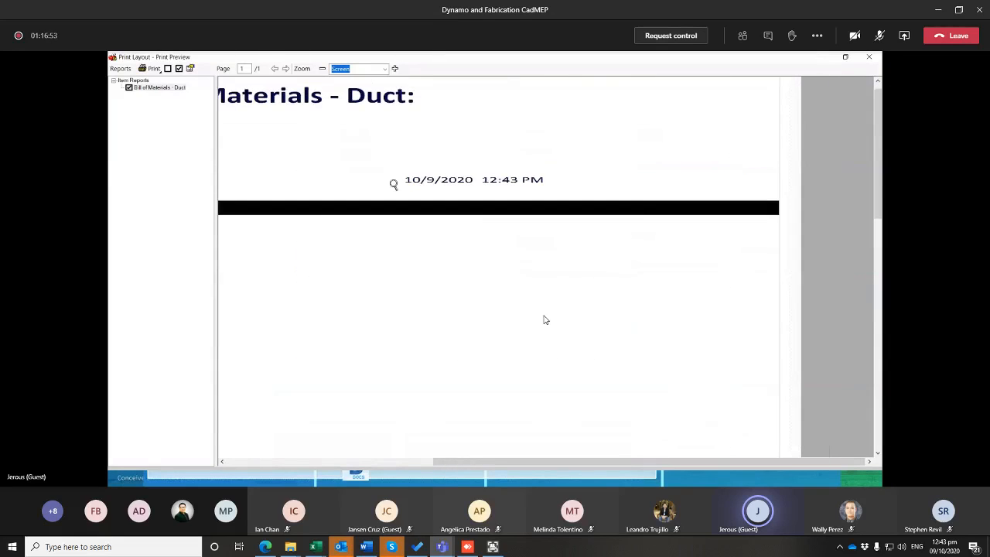
pyautogui.rightClick(395, 184)
pyautogui.rightClick(394, 184)
pyautogui.click(529, 162)
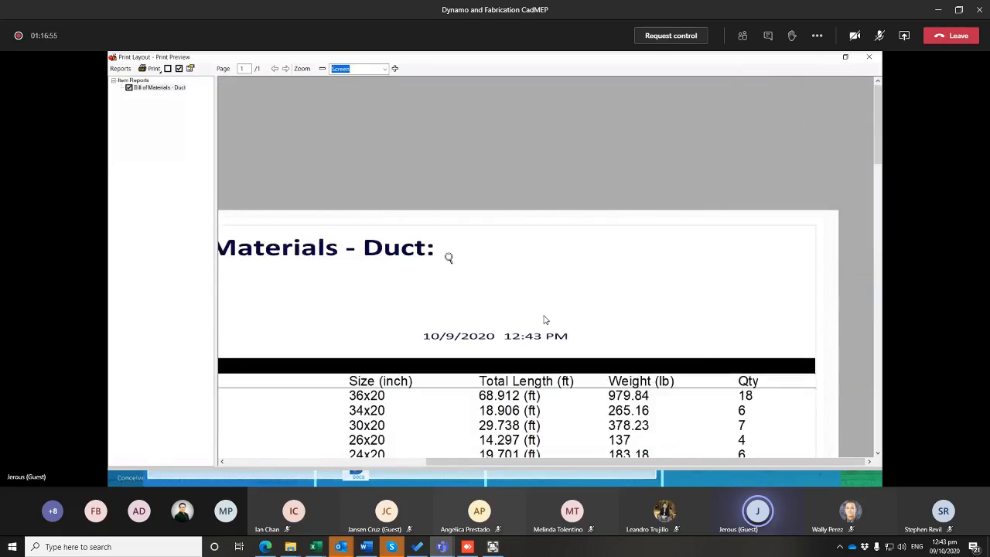
pyautogui.rightClick(450, 254)
pyautogui.rightClick(449, 255)
pyautogui.rightClick(440, 256)
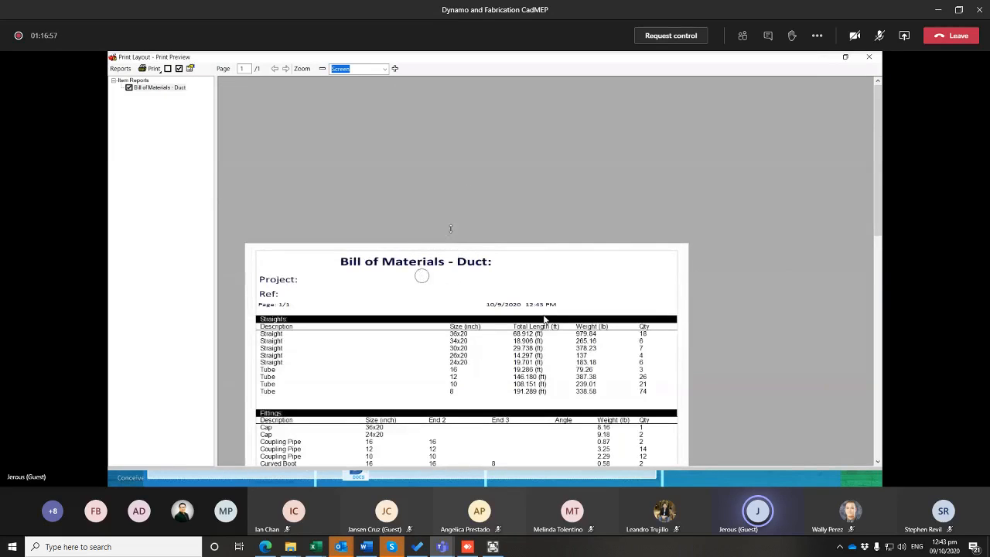
pyautogui.scroll(-3, 392, 249)
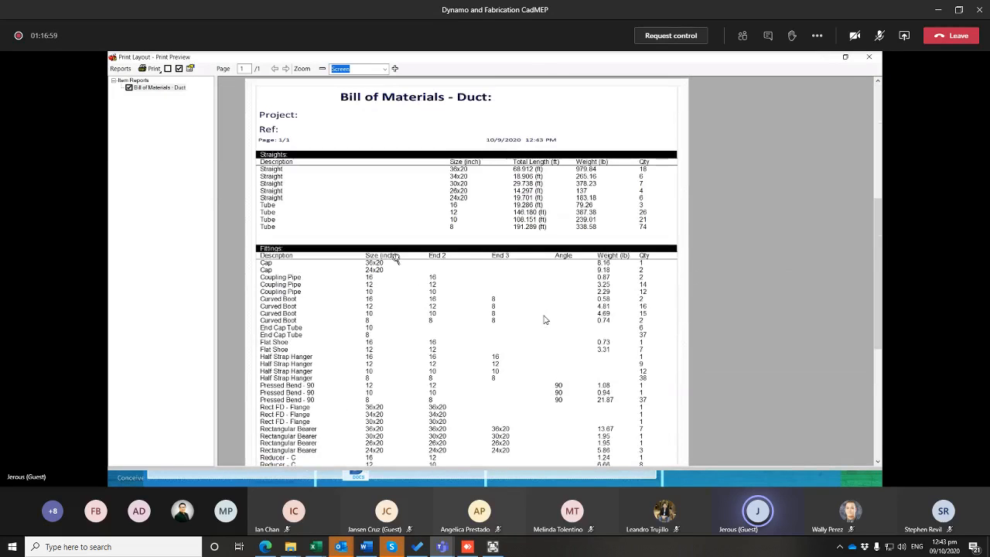